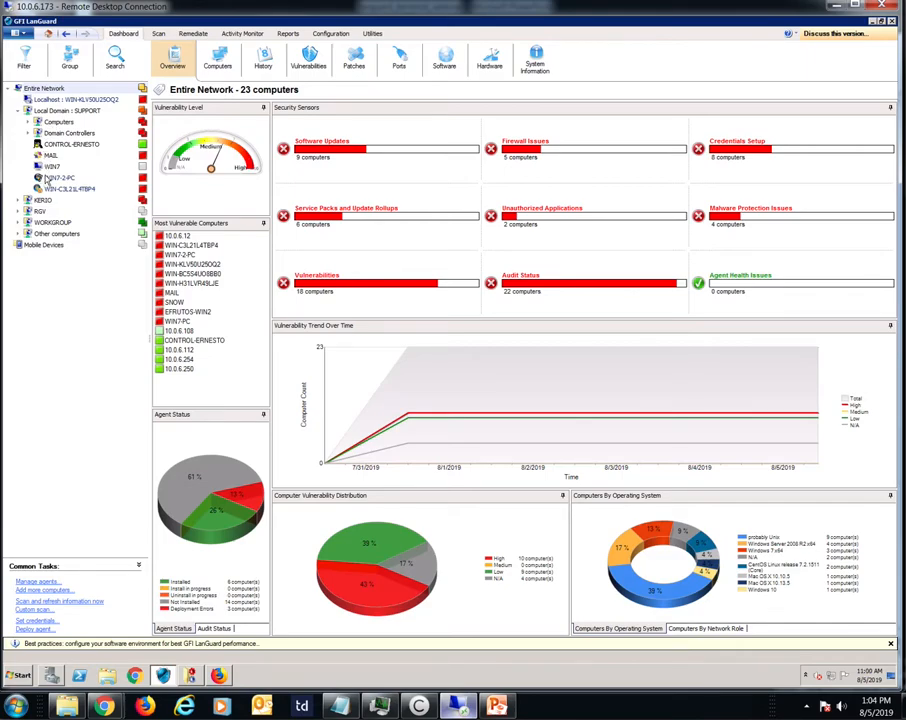
Step: Expand the Other computers group, review its Add more computers import types through the manual entry page, and cancel the wizard
left_click(18, 233)
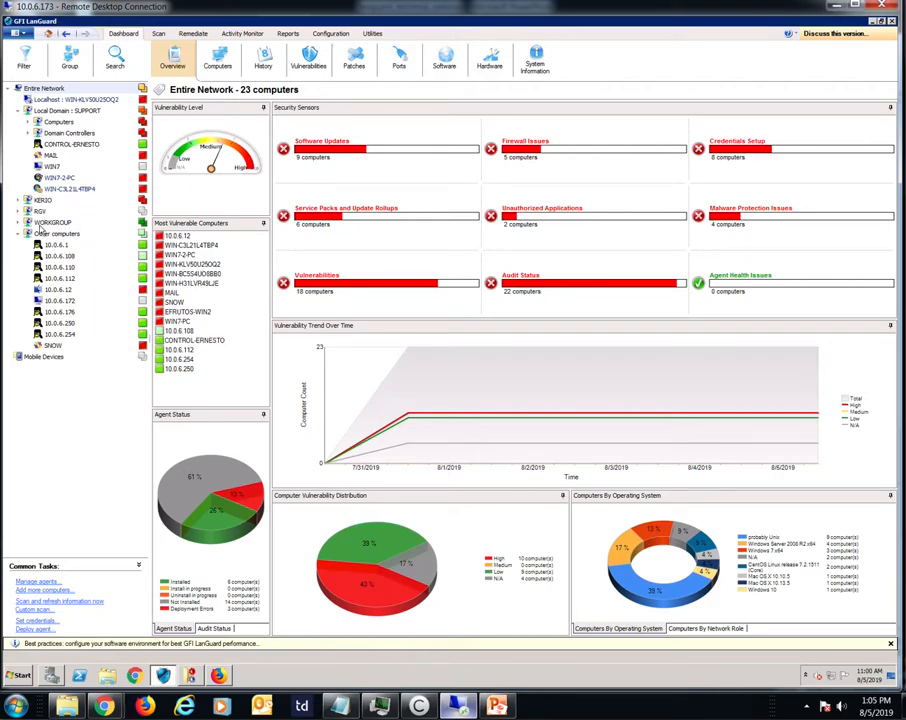
left_click(52, 233)
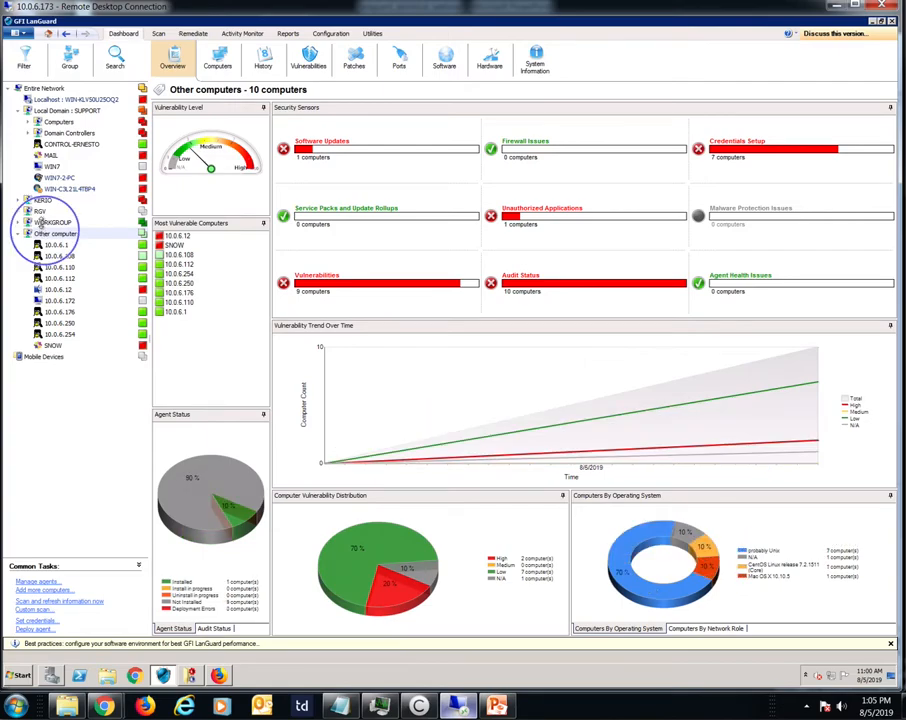
right_click(60, 232)
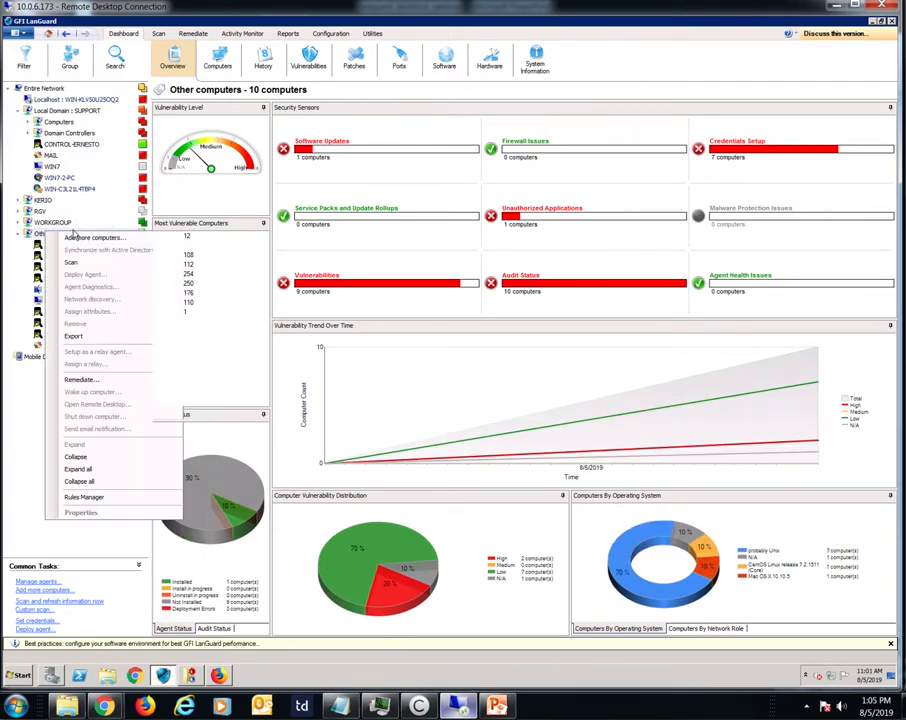
left_click(90, 237)
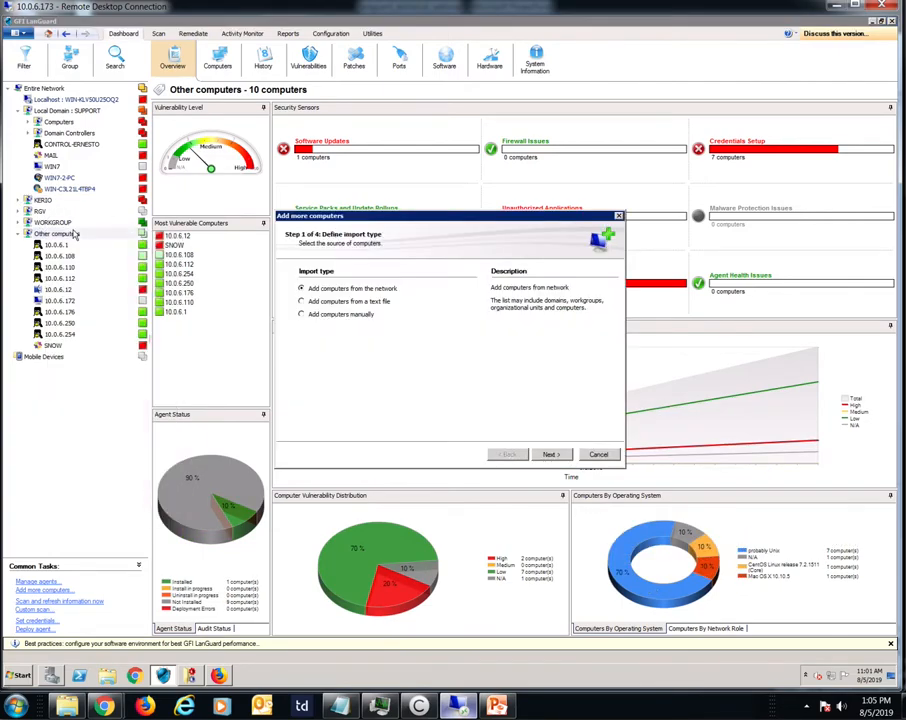
left_click(318, 301)
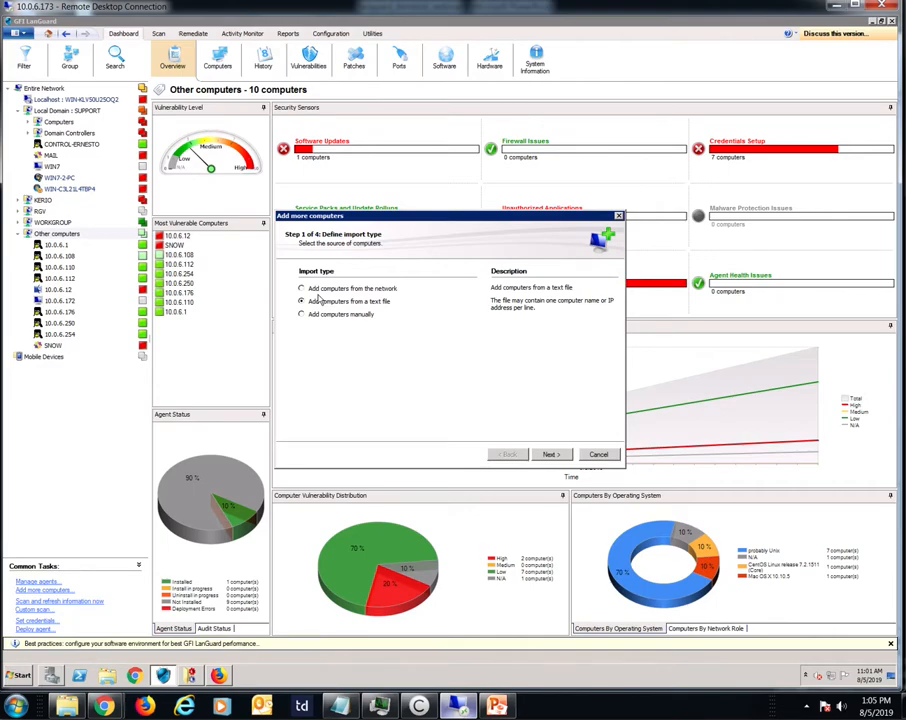
left_click(312, 314)
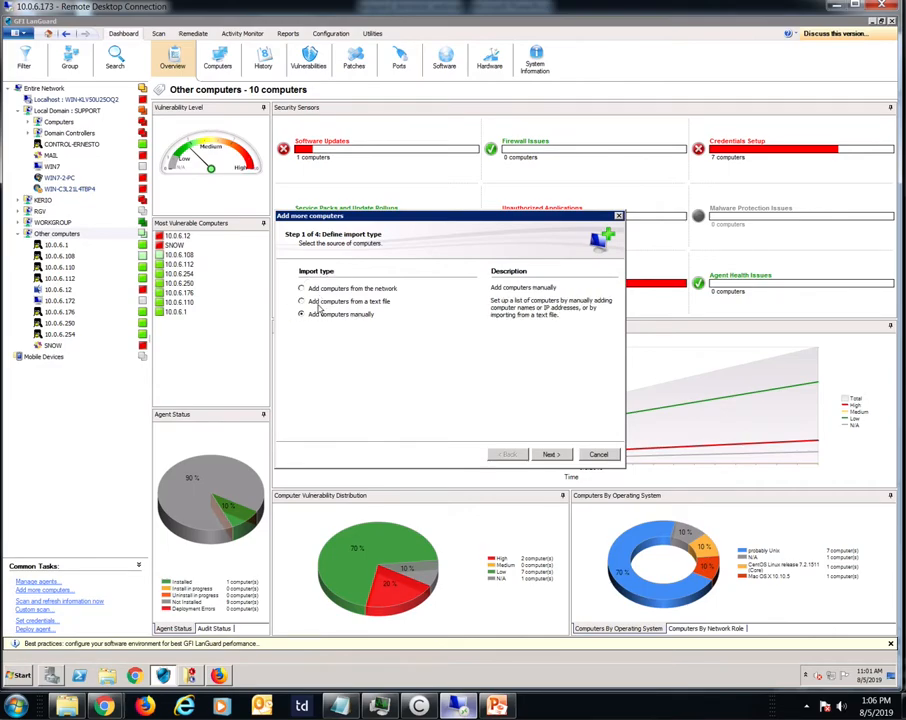
left_click(547, 455)
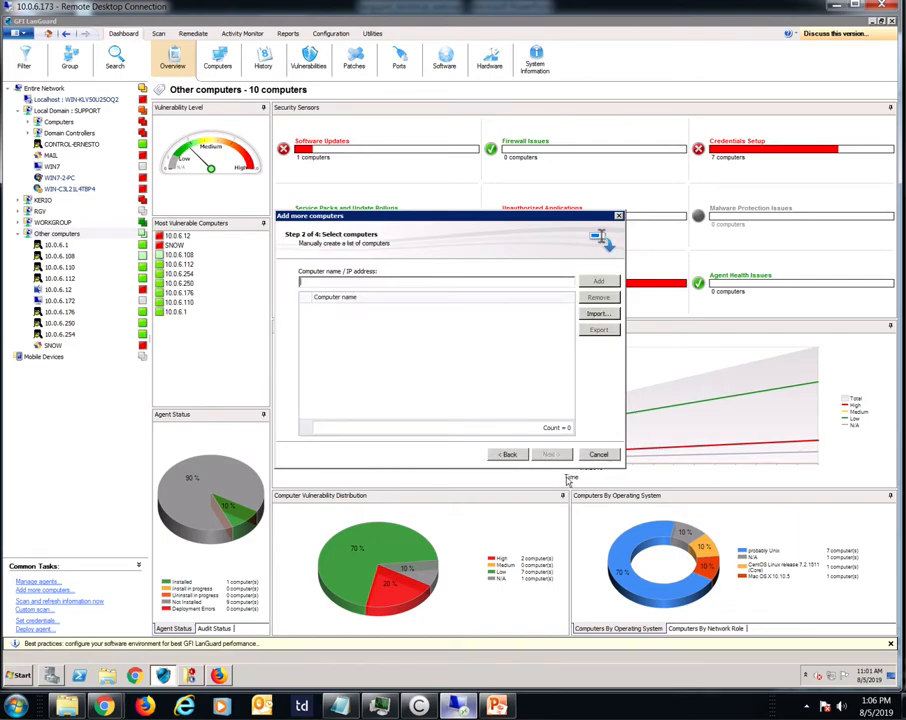
key("Escape")
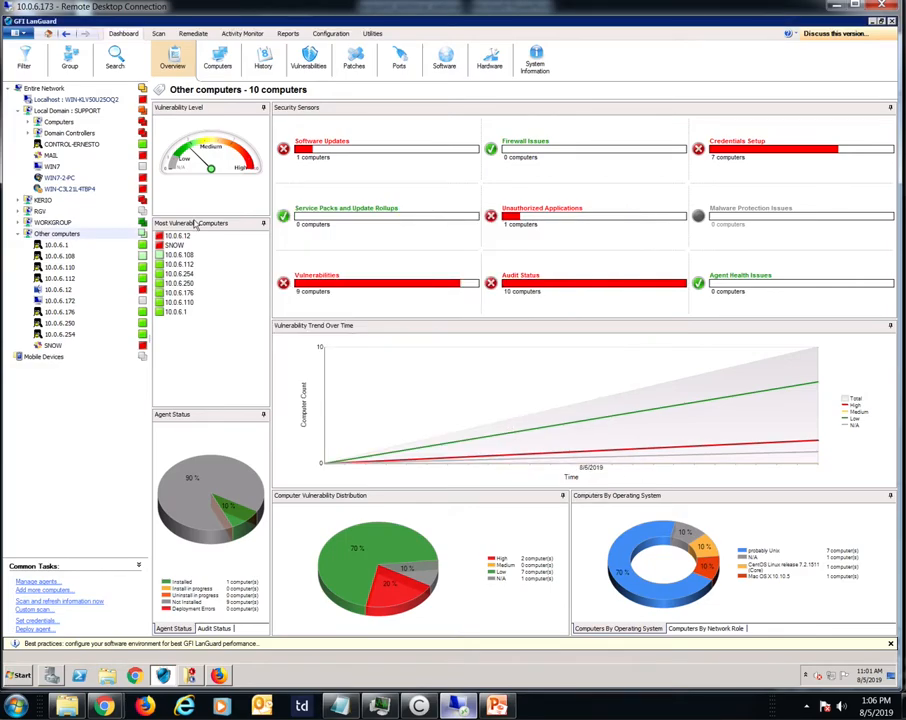
Step: Group the network computers by the Location attribute and expand the Boston and New York groups
left_click(18, 234)
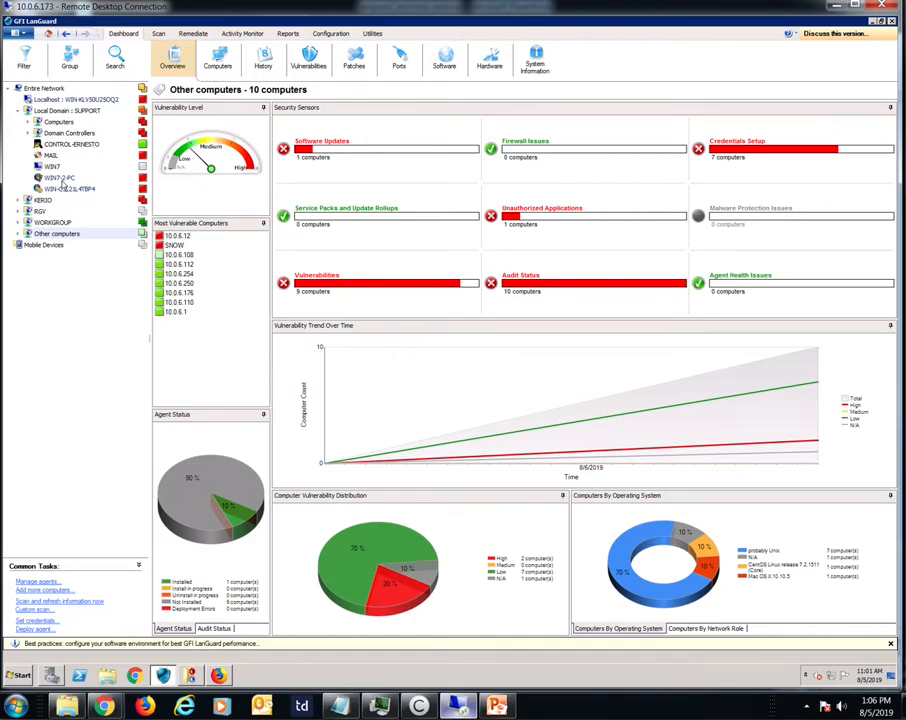
left_click(16, 111)
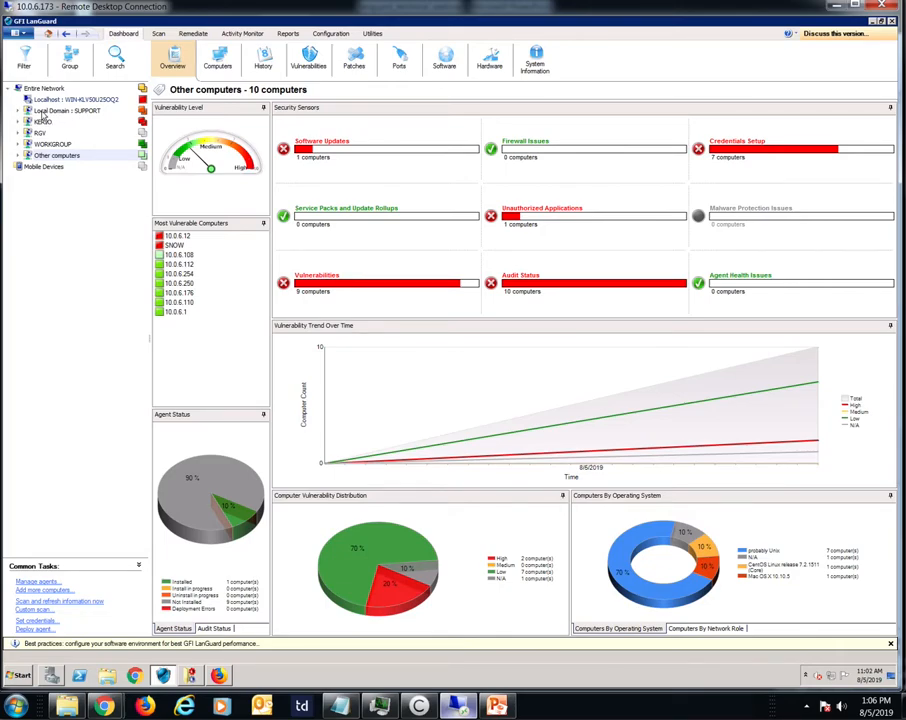
left_click(67, 62)
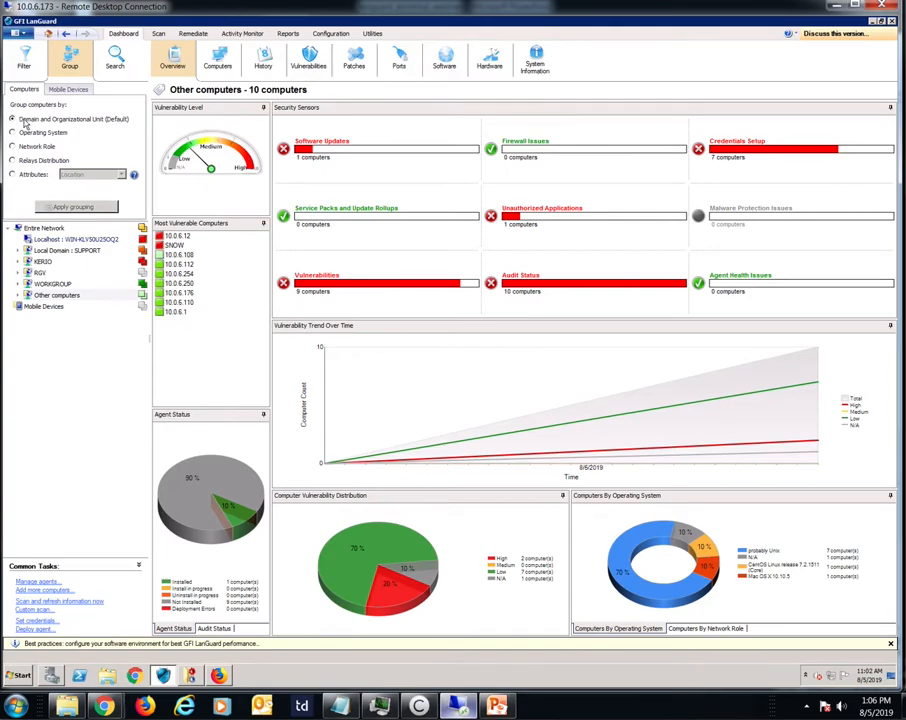
left_click(19, 174)
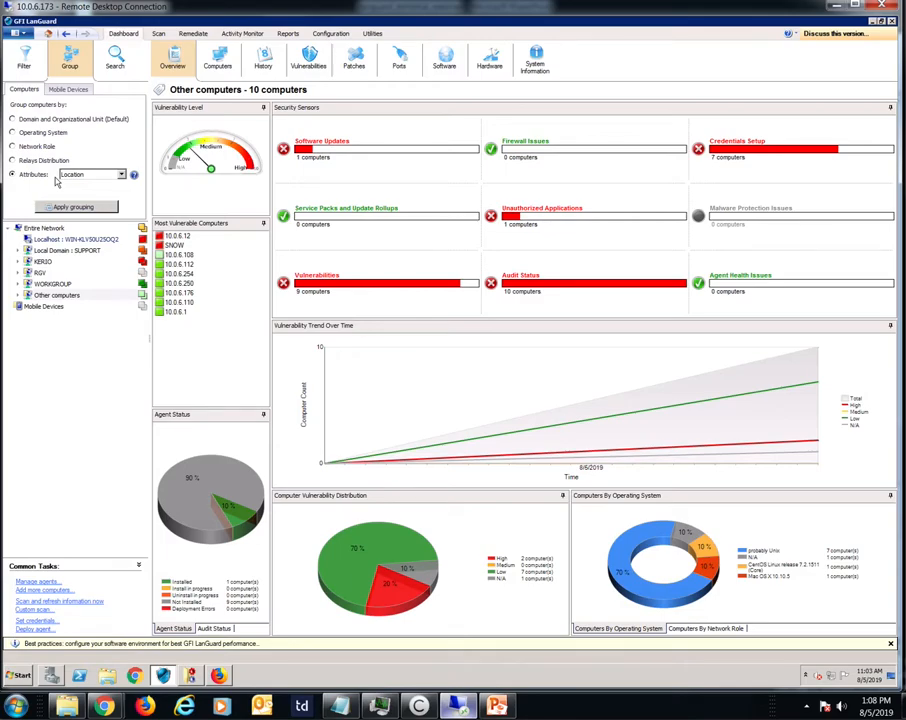
left_click(117, 173)
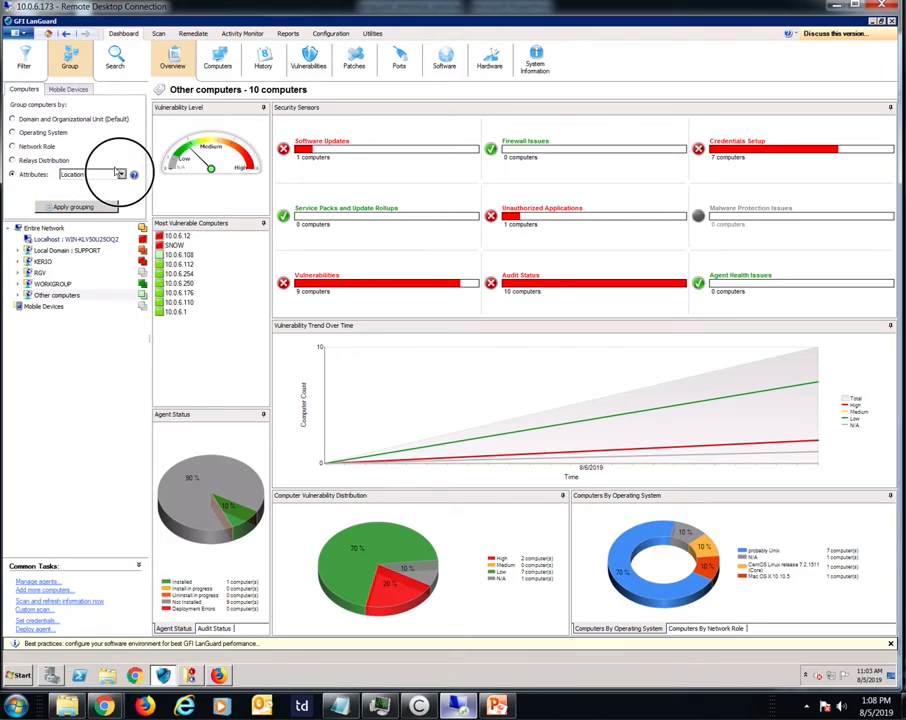
left_click(85, 192)
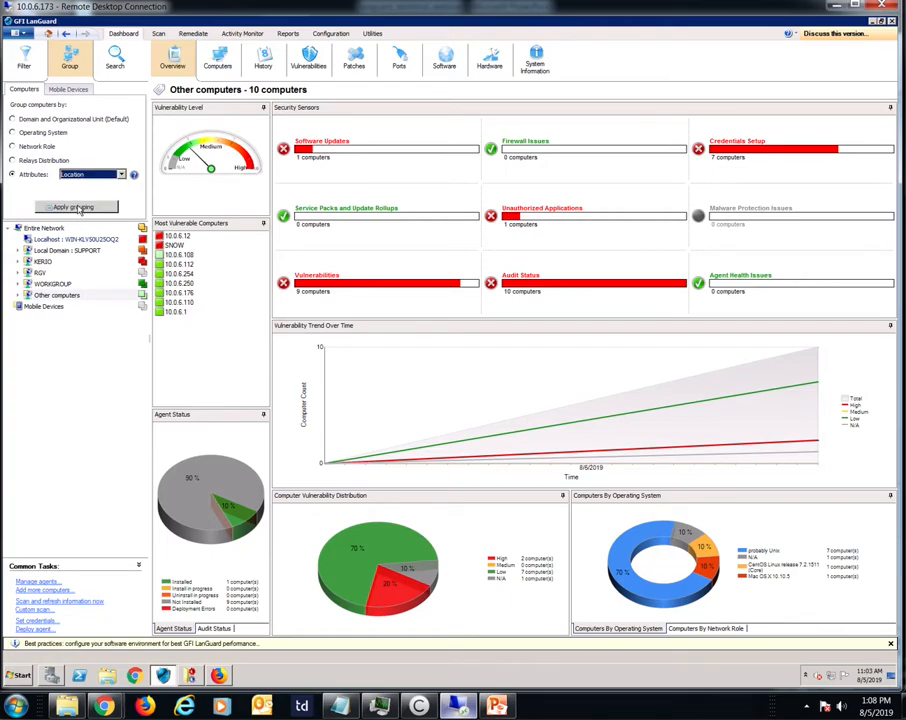
left_click(78, 207)
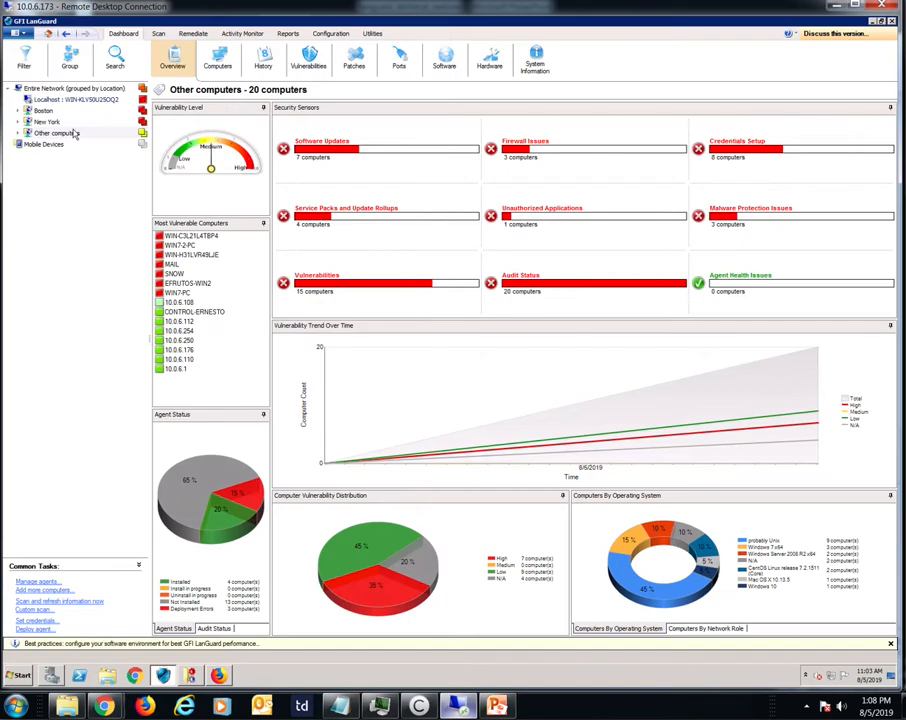
left_click(17, 110)
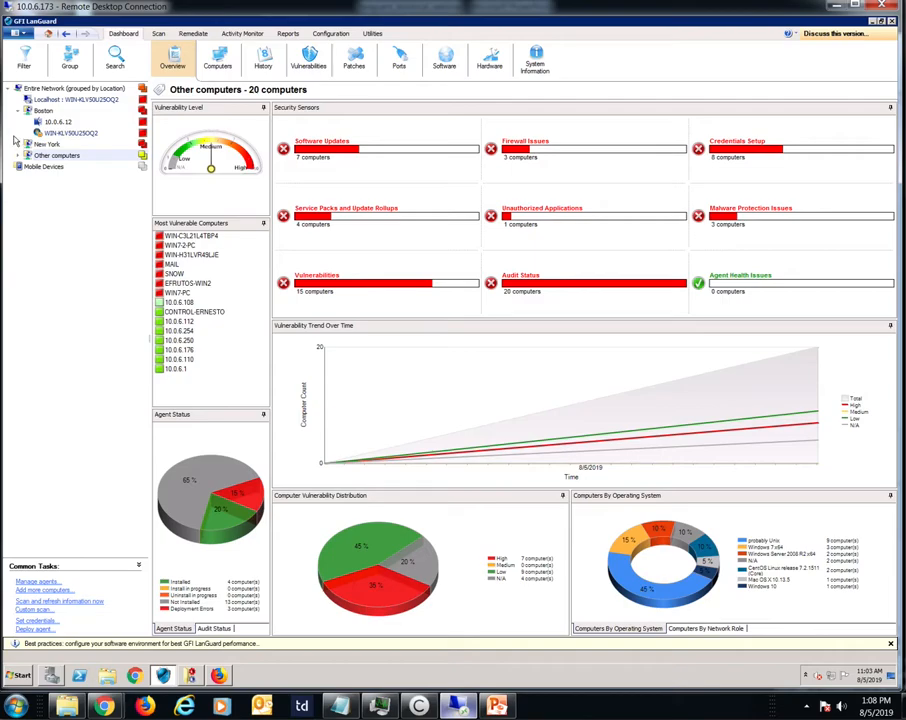
left_click(17, 143)
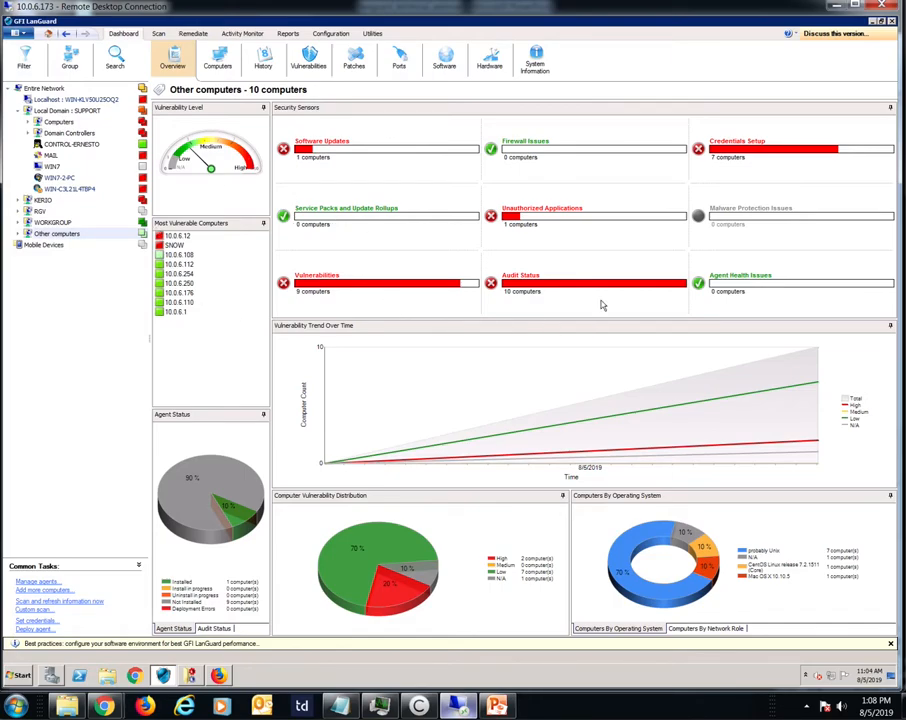
Step: Select Entire Network, then open the new scan setup and review the scan target choices and custom target properties without changing them
left_click(44, 88)
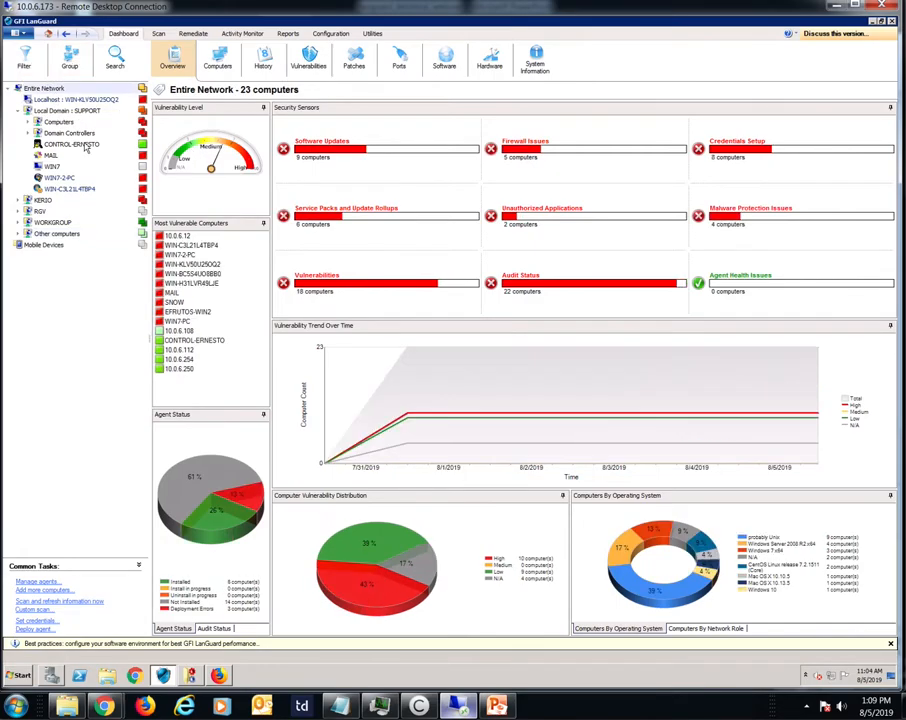
left_click(158, 34)
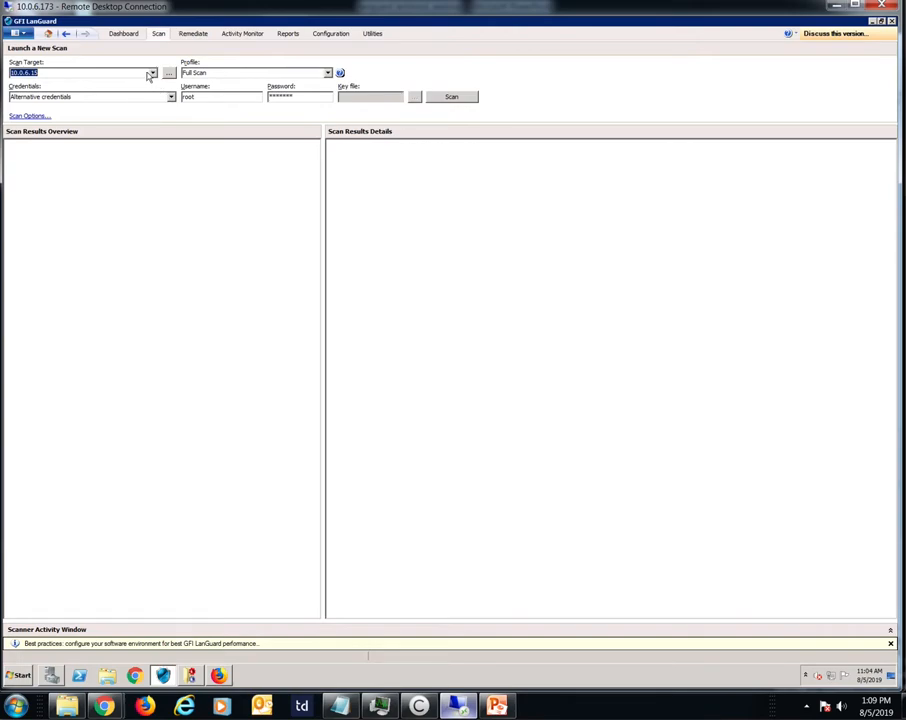
left_click(151, 74)
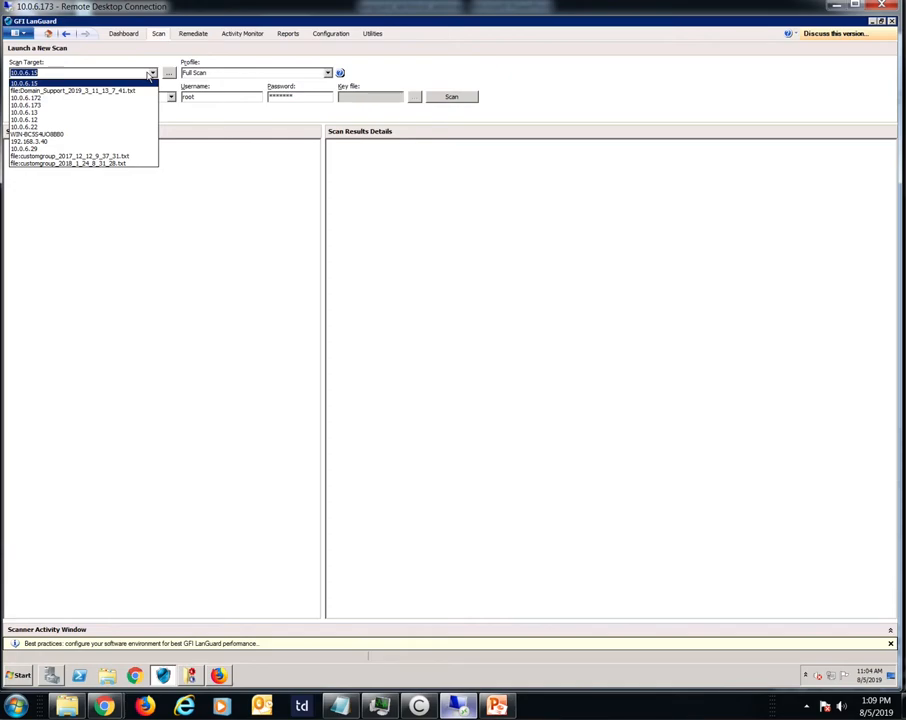
left_click(151, 75)
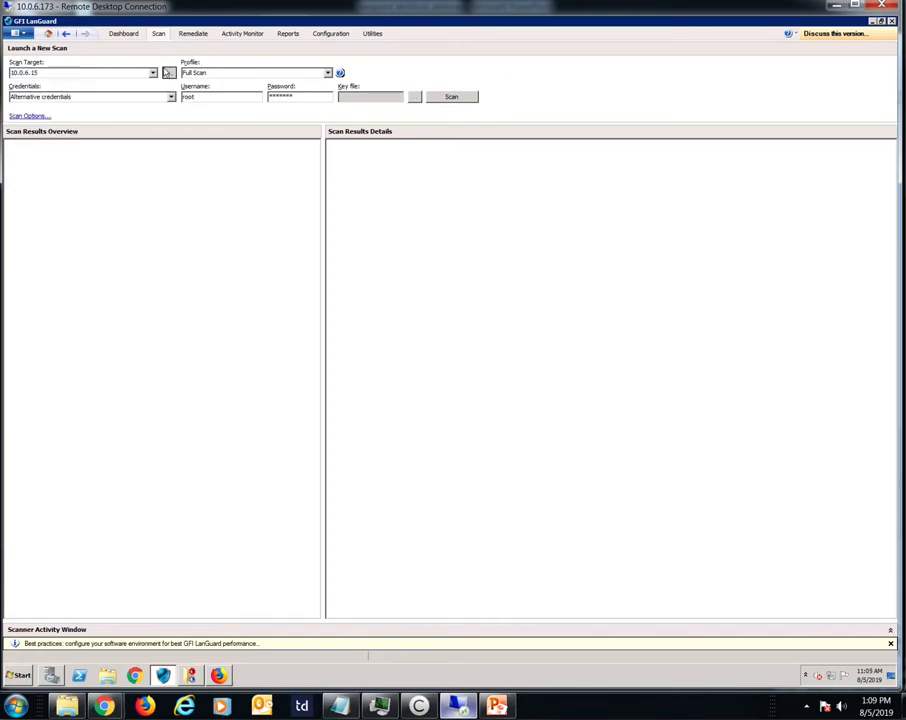
left_click(168, 73)
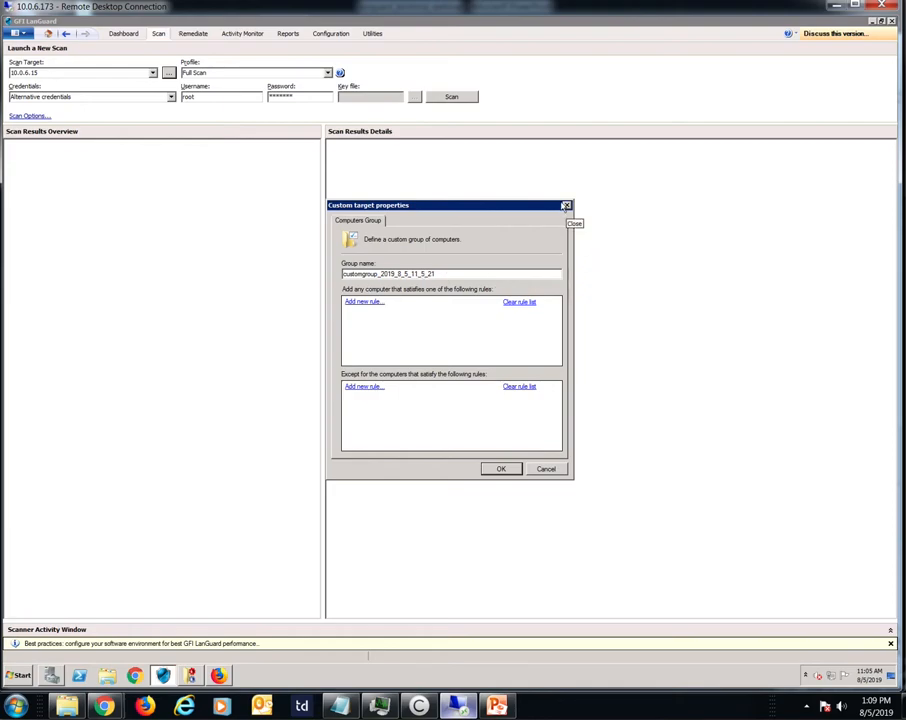
left_click(565, 205)
Step: Set the scan profile to Full Scan and, after trying Currently logged on user, set the credentials to Alternative credentials
left_click(325, 74)
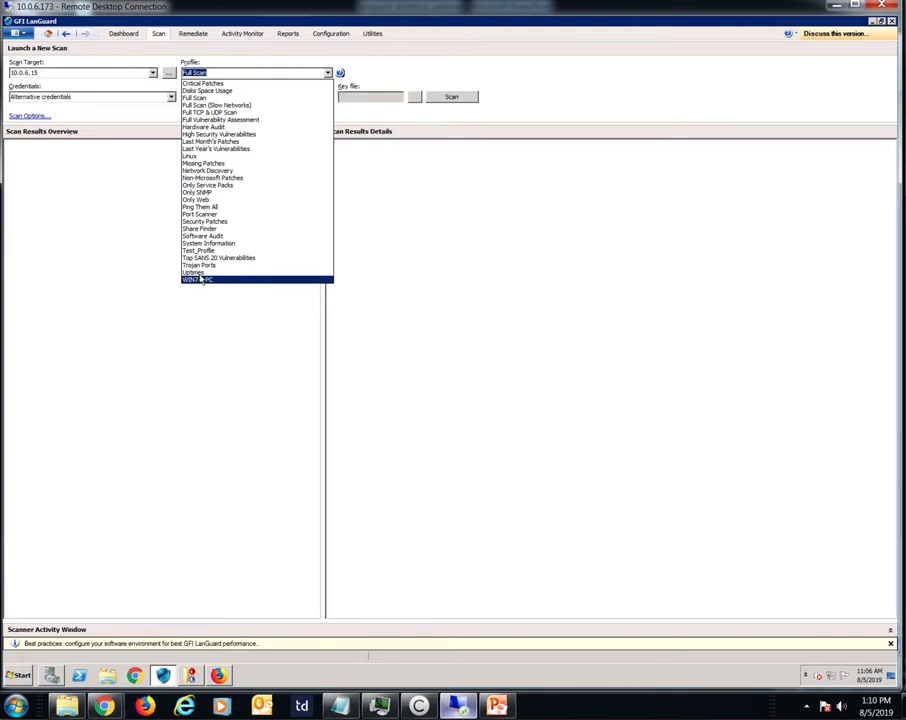
left_click(193, 97)
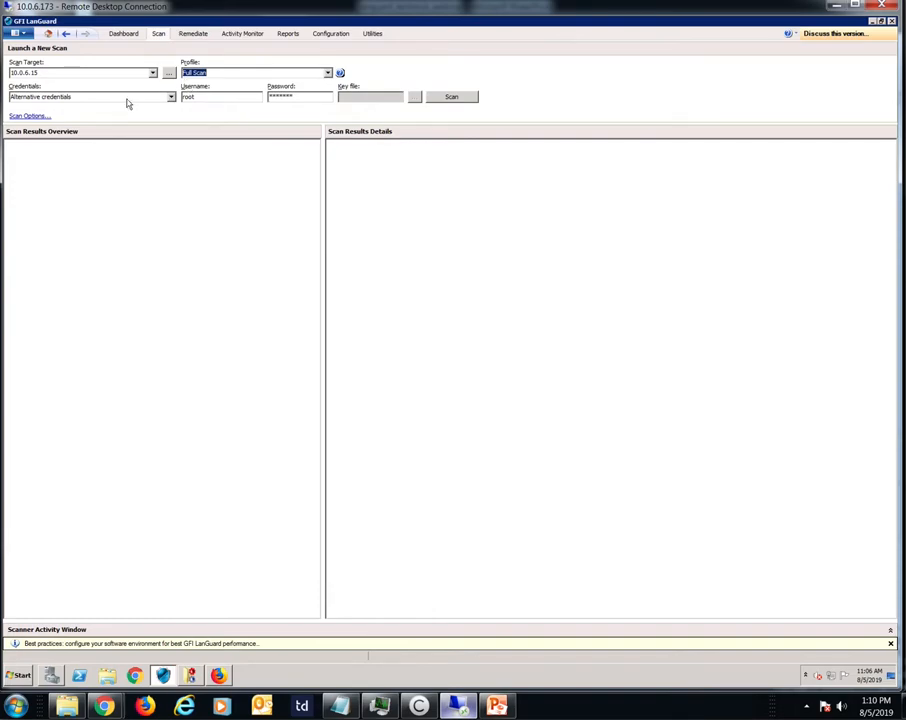
left_click(170, 97)
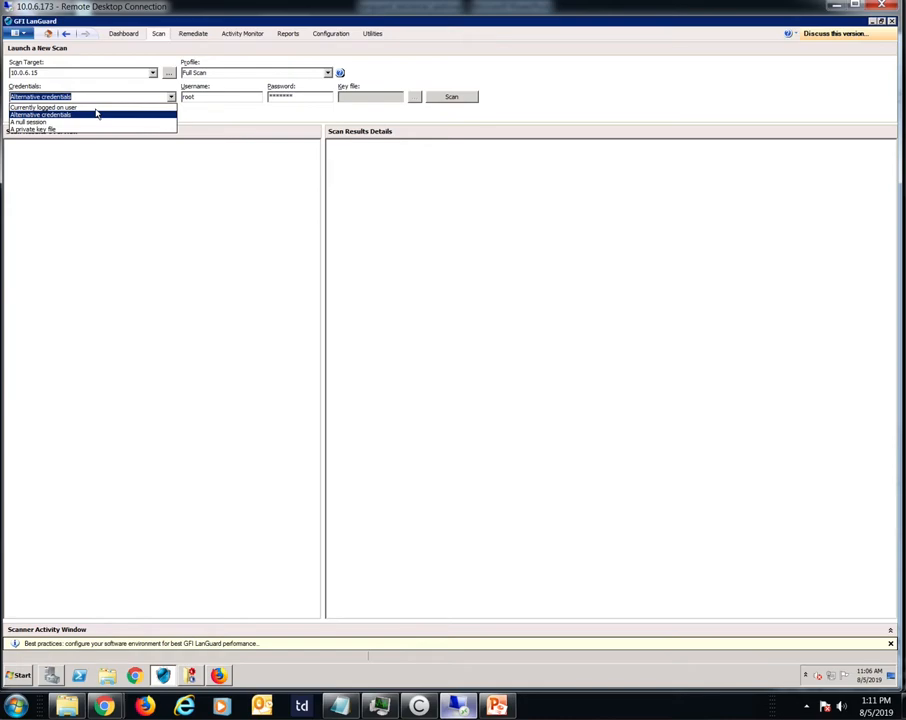
left_click(62, 107)
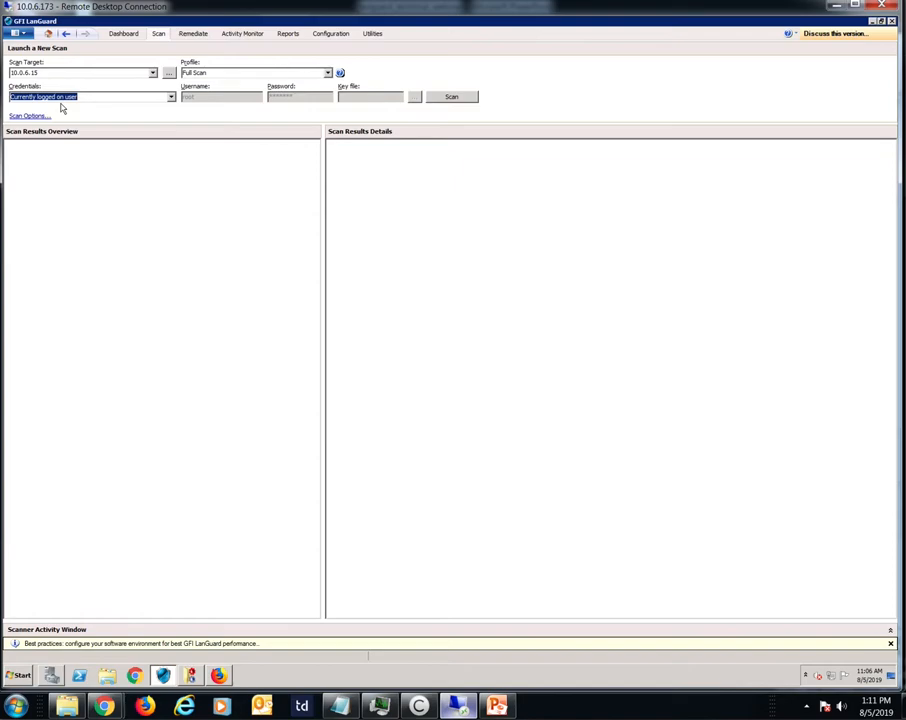
left_click(169, 97)
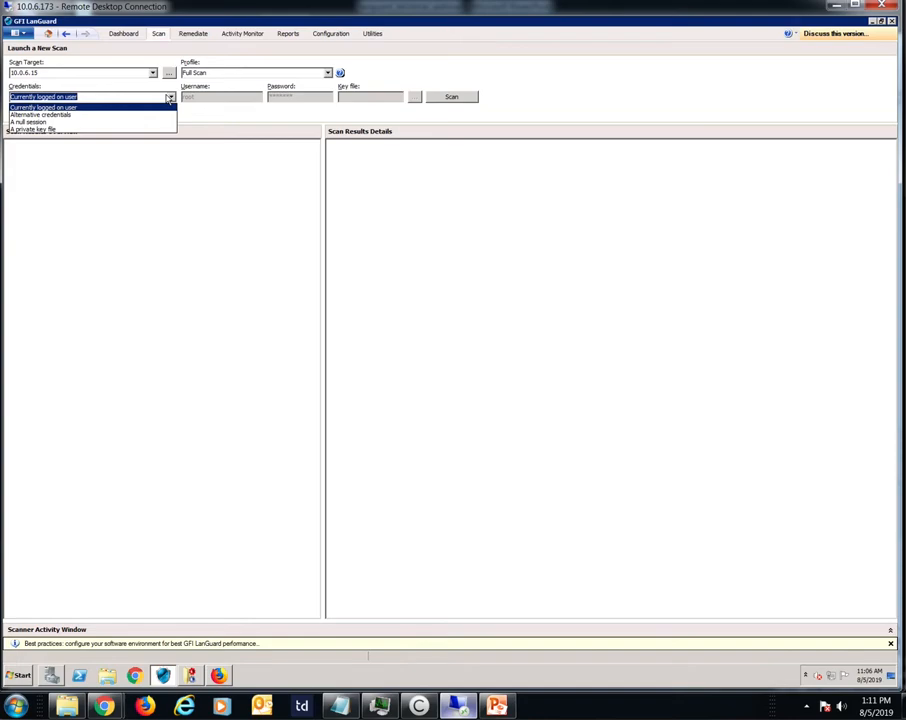
left_click(75, 113)
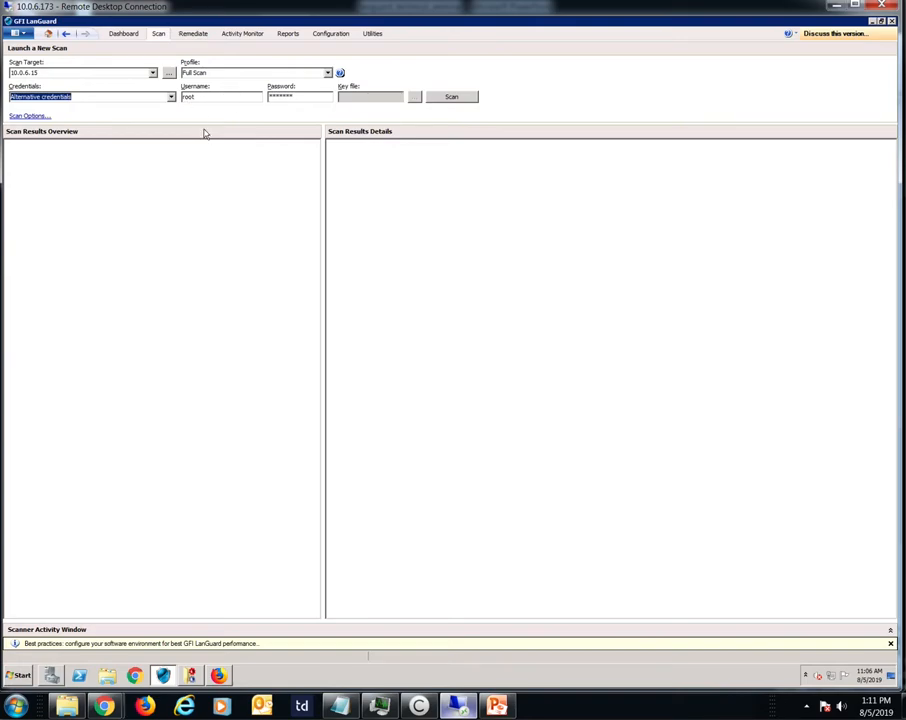
left_click(451, 96)
Step: Examine the high security vulnerabilities of the localhost and the SUPPORT domain, including the details of AutoRun is enabled
left_click(123, 33)
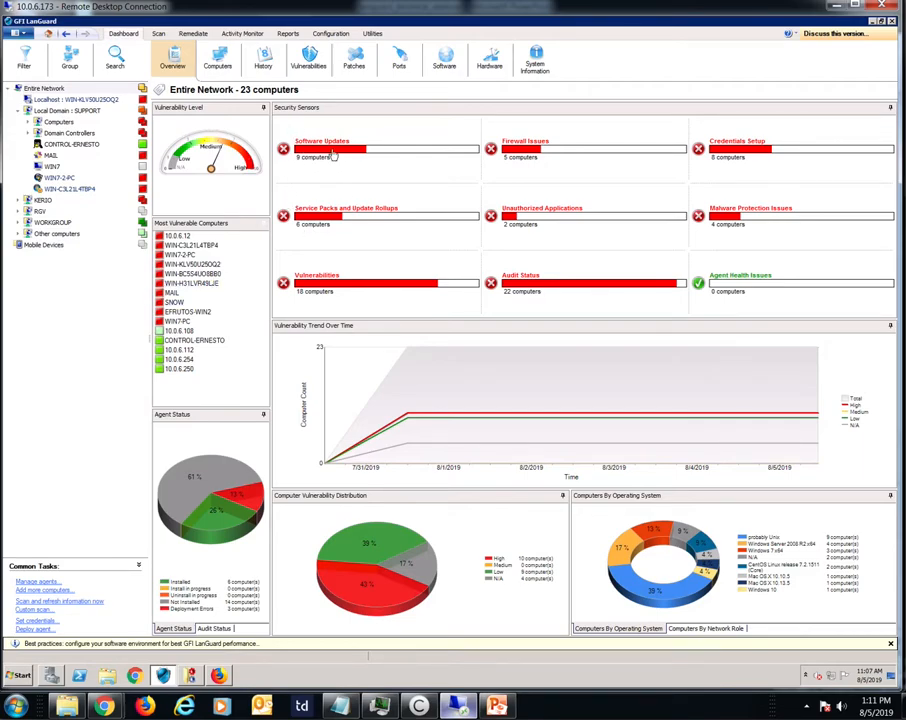
left_click(307, 64)
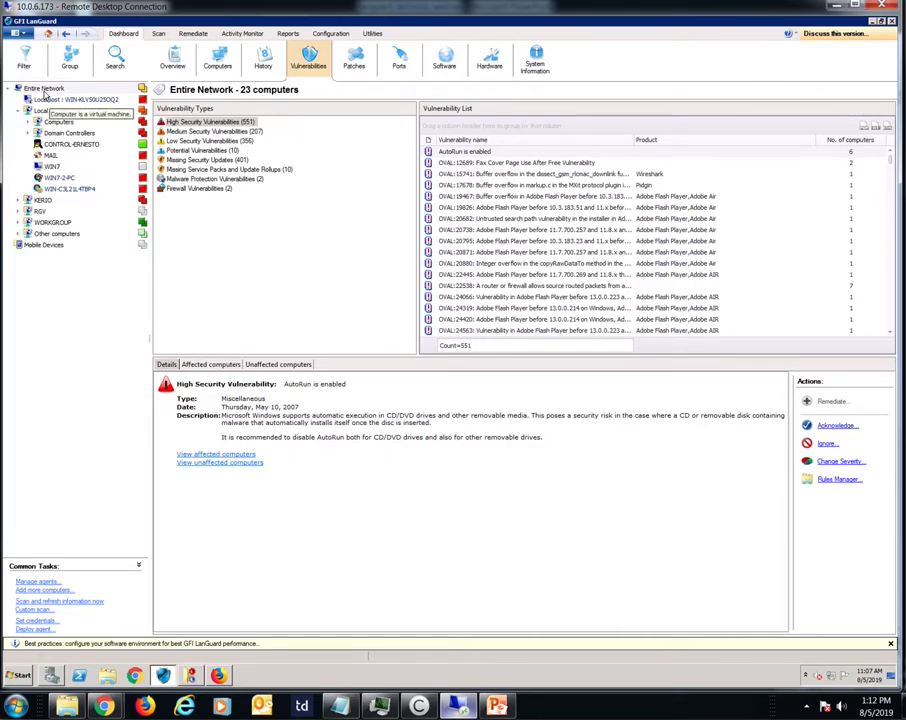
left_click(45, 98)
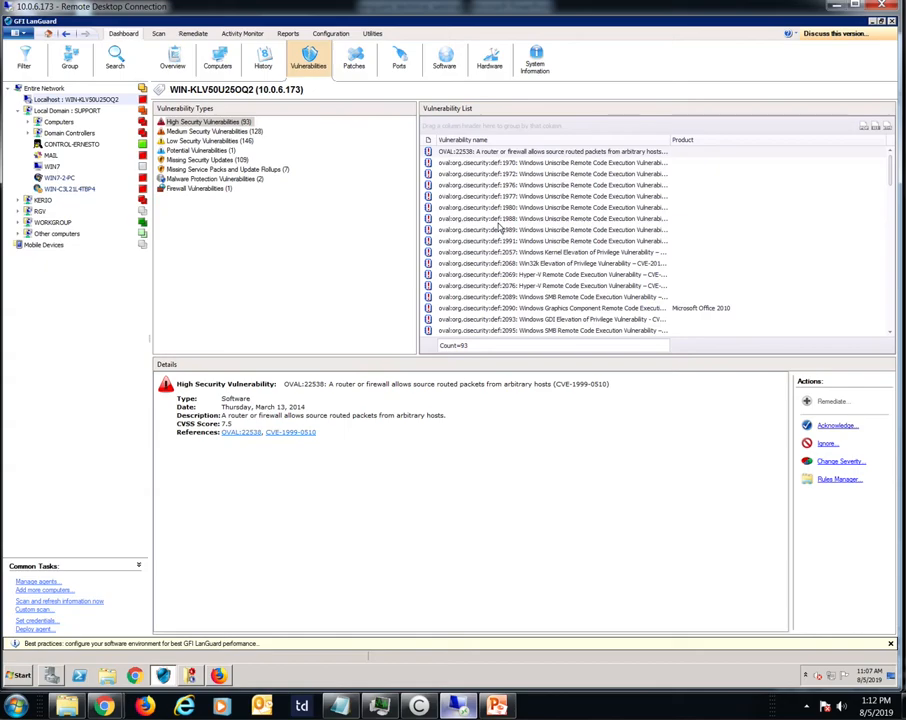
left_click(72, 110)
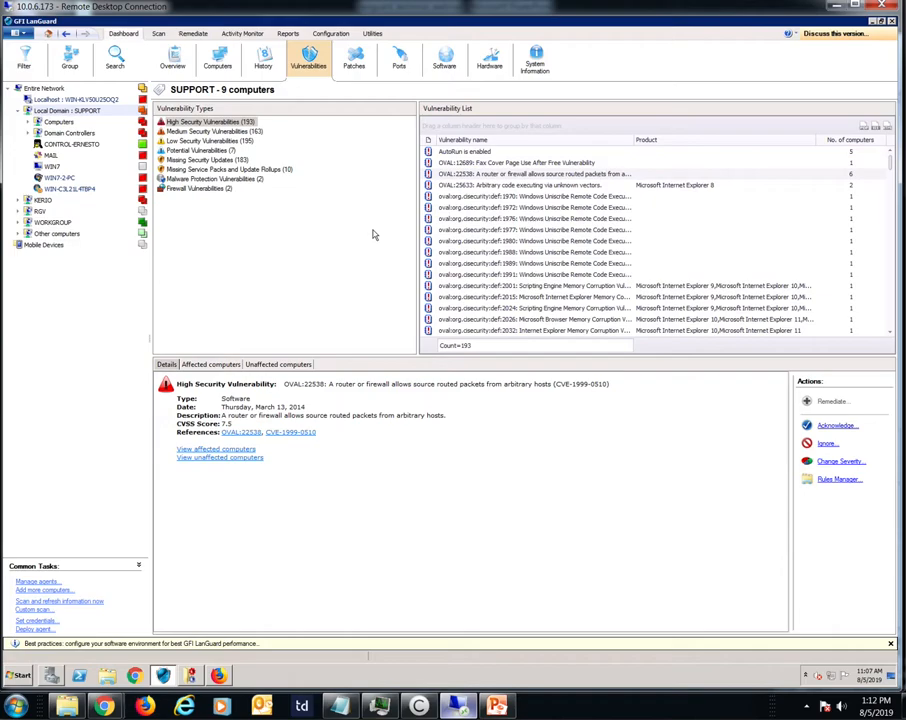
left_click(455, 152)
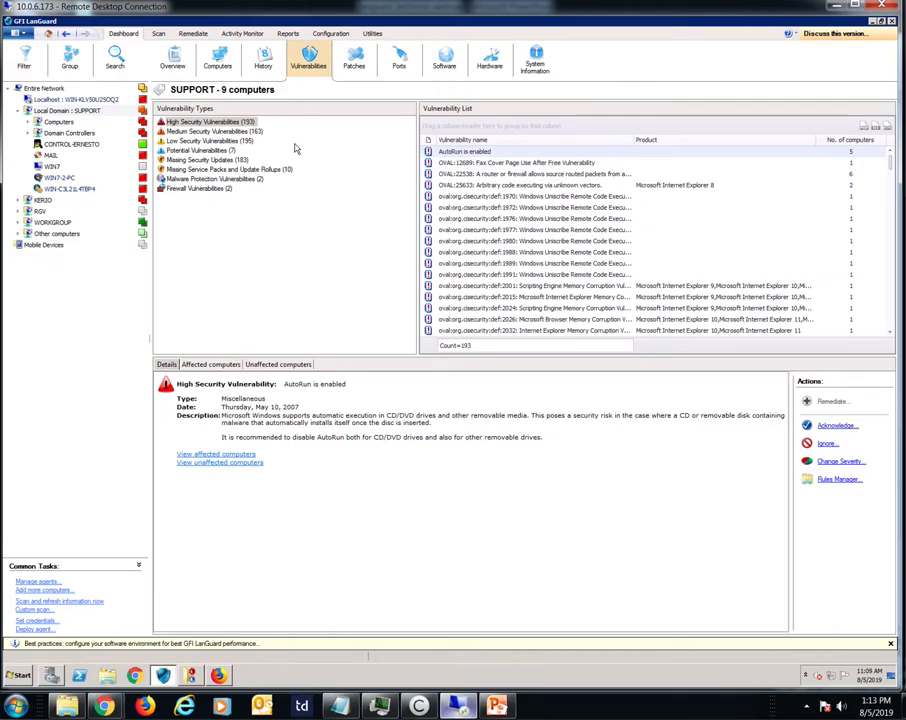
Step: Examine the SUPPORT domain's missing security updates among its vulnerabilities and in its patch list
left_click(189, 159)
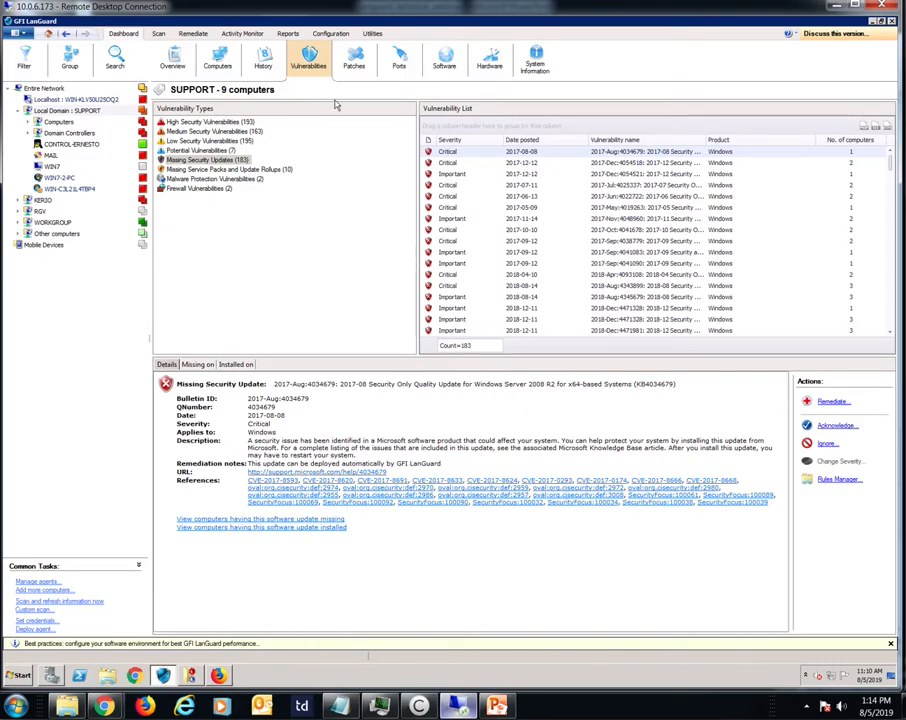
left_click(345, 68)
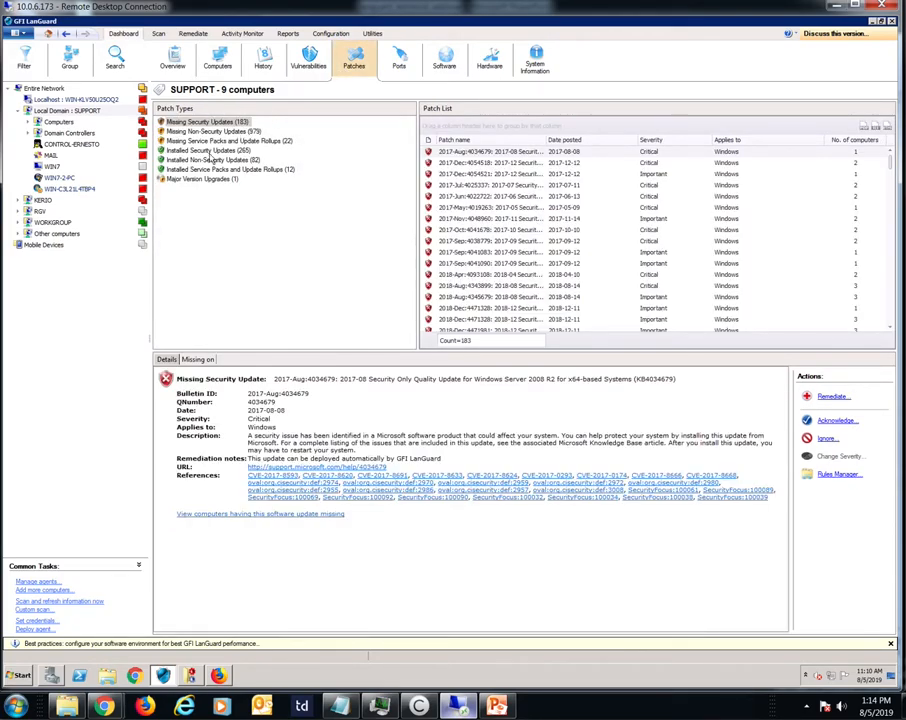
Step: Examine the missing patches and open TCP ports of MAIL and the localhost, including the details of TCP 25 on MAIL
left_click(48, 156)
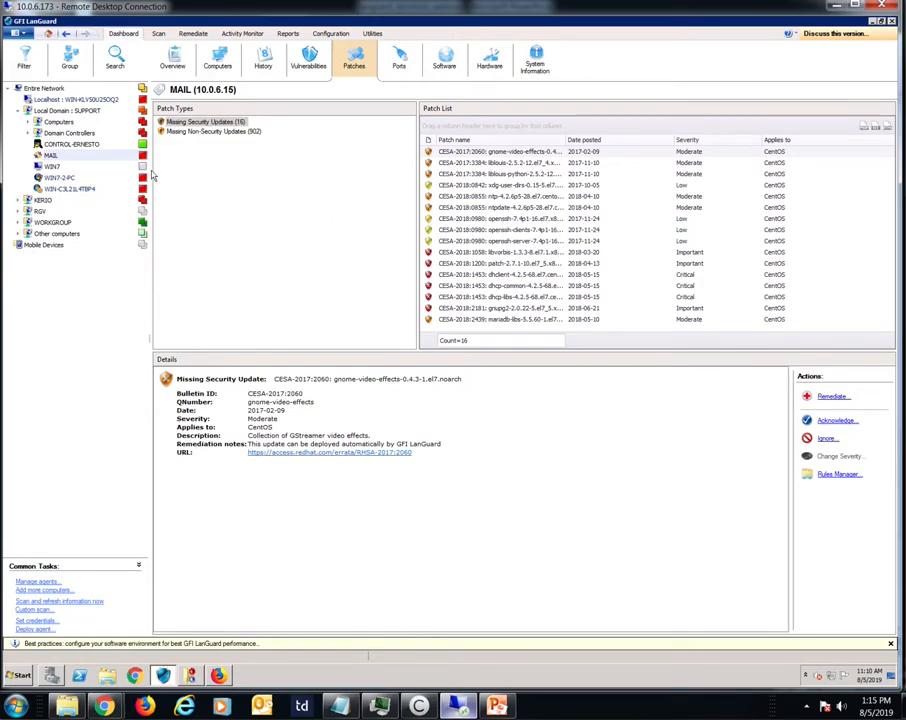
left_click(70, 100)
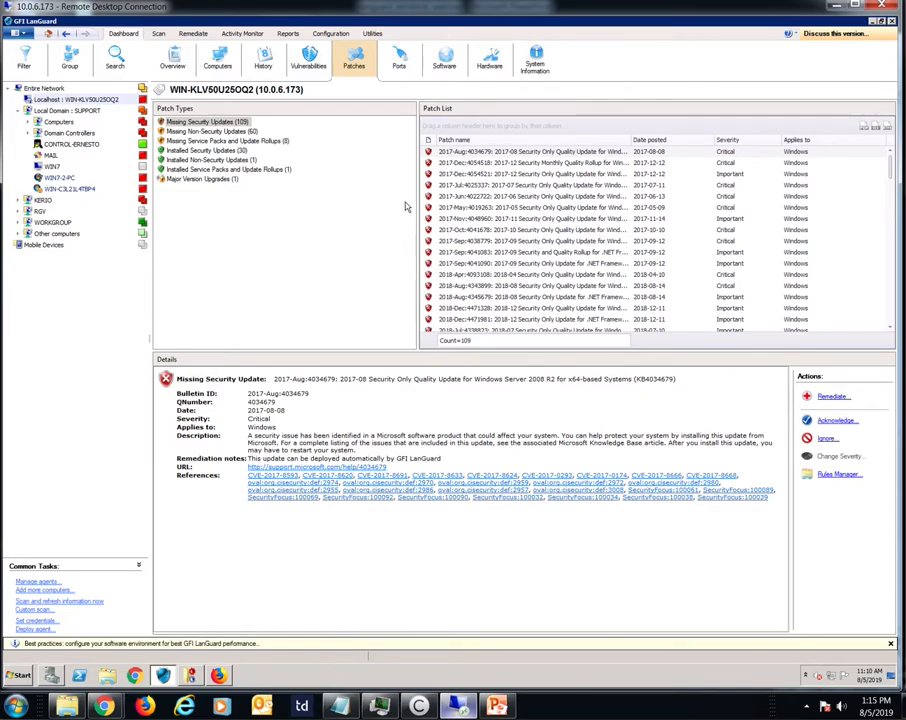
left_click(398, 60)
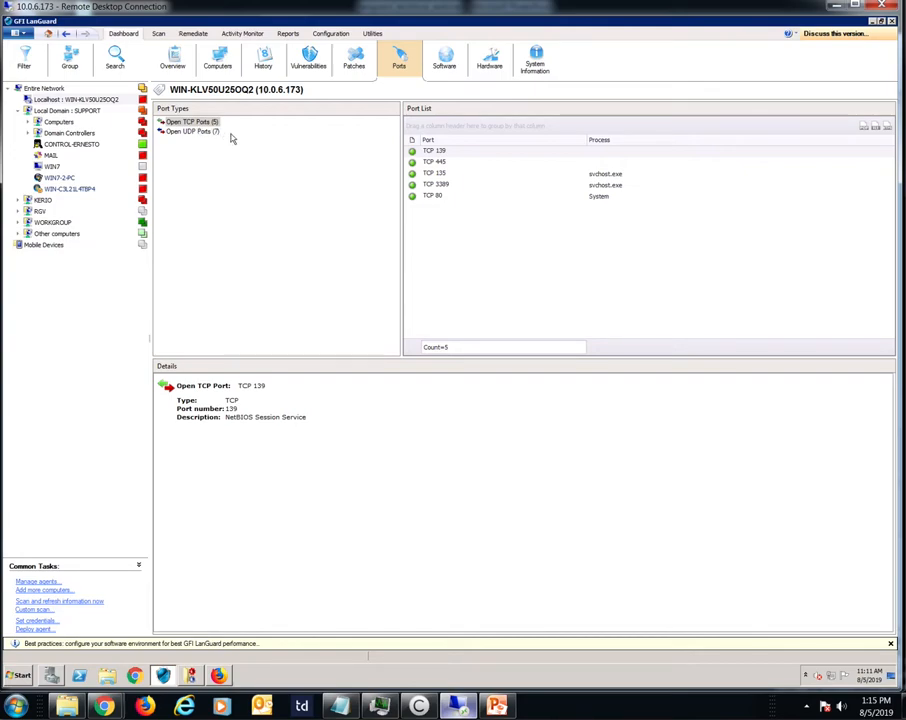
left_click(50, 155)
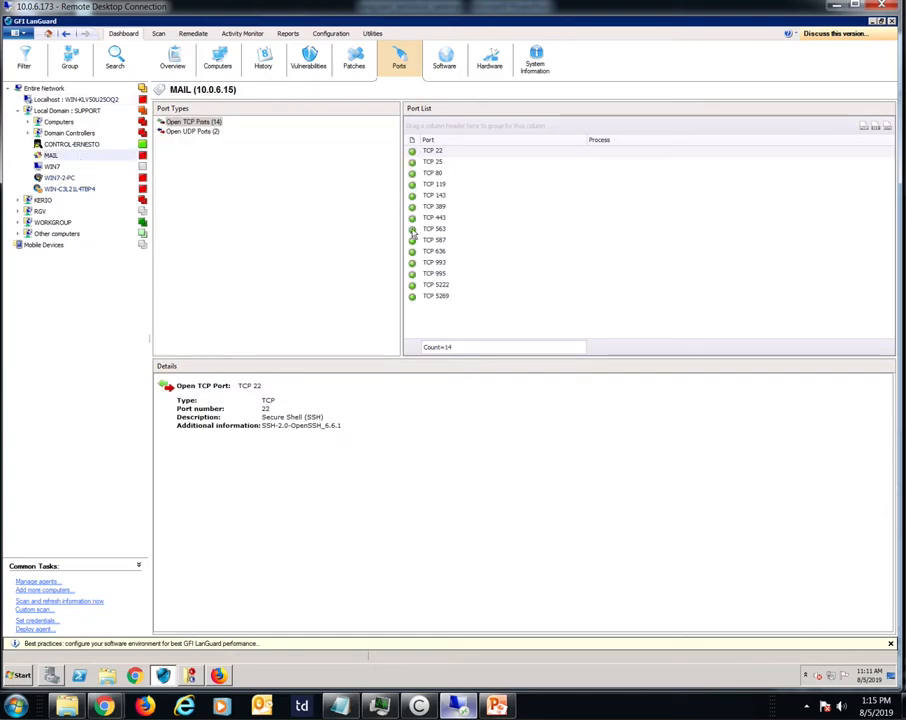
left_click(438, 162)
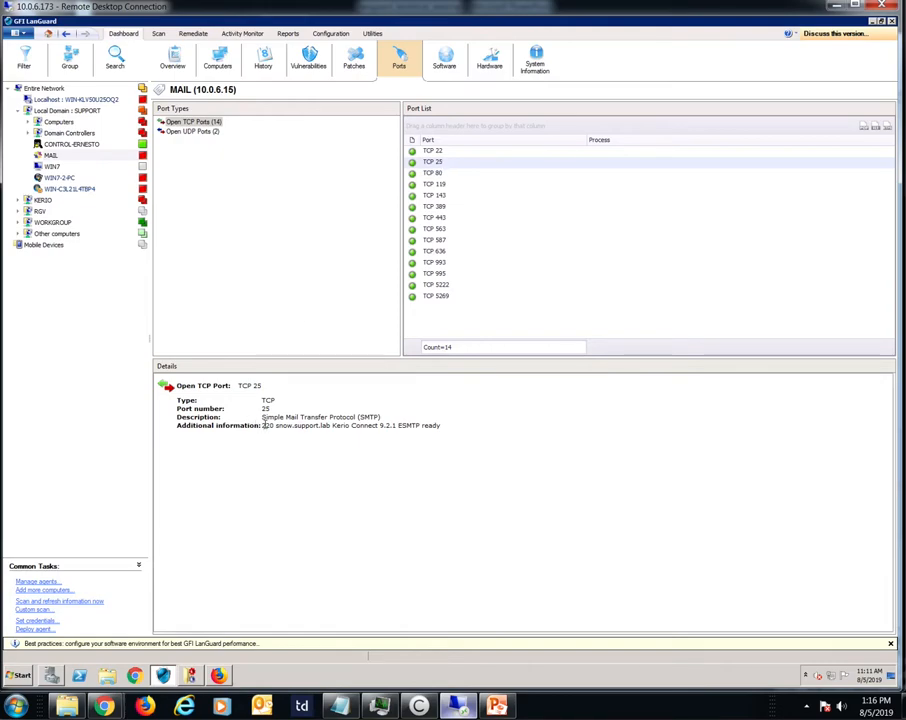
left_click_drag(263, 425, 442, 428)
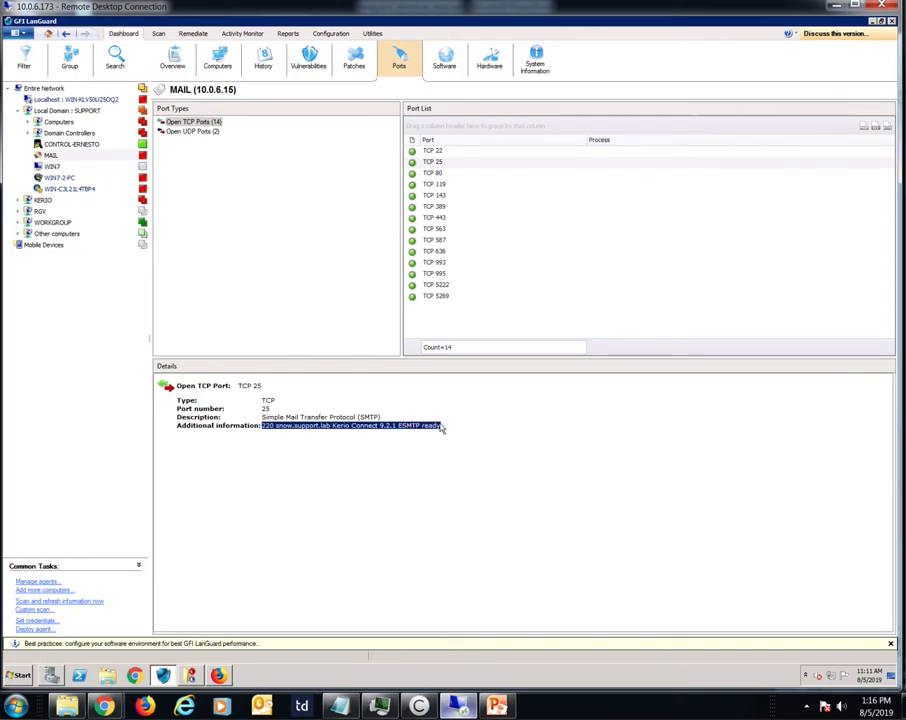
left_click(442, 428)
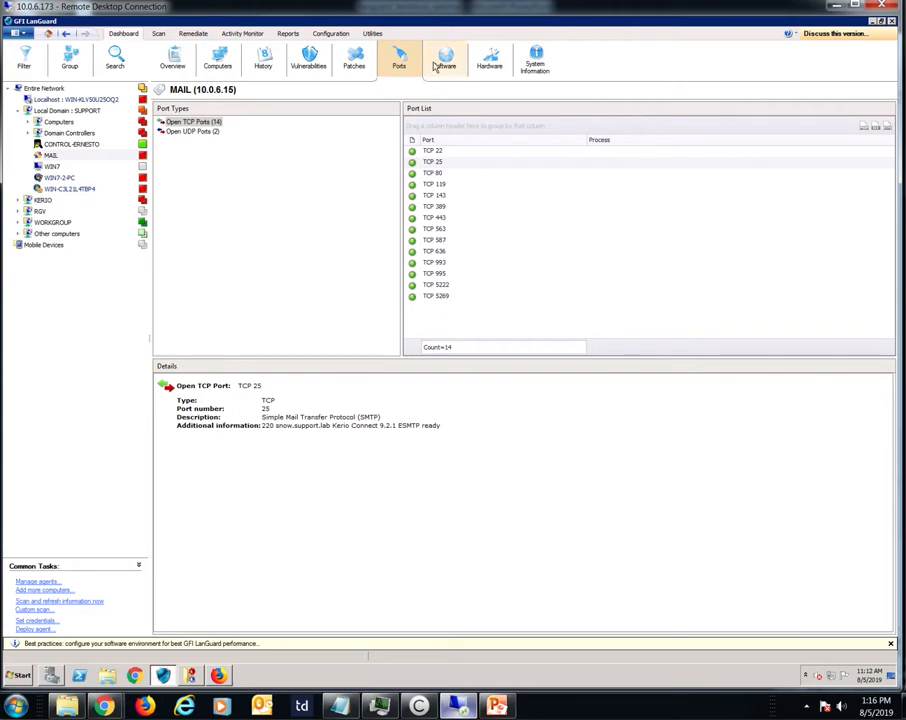
Step: Review the installed applications on MAIL and across the SUPPORT domain, along with the domain's hardware inventory
left_click(442, 62)
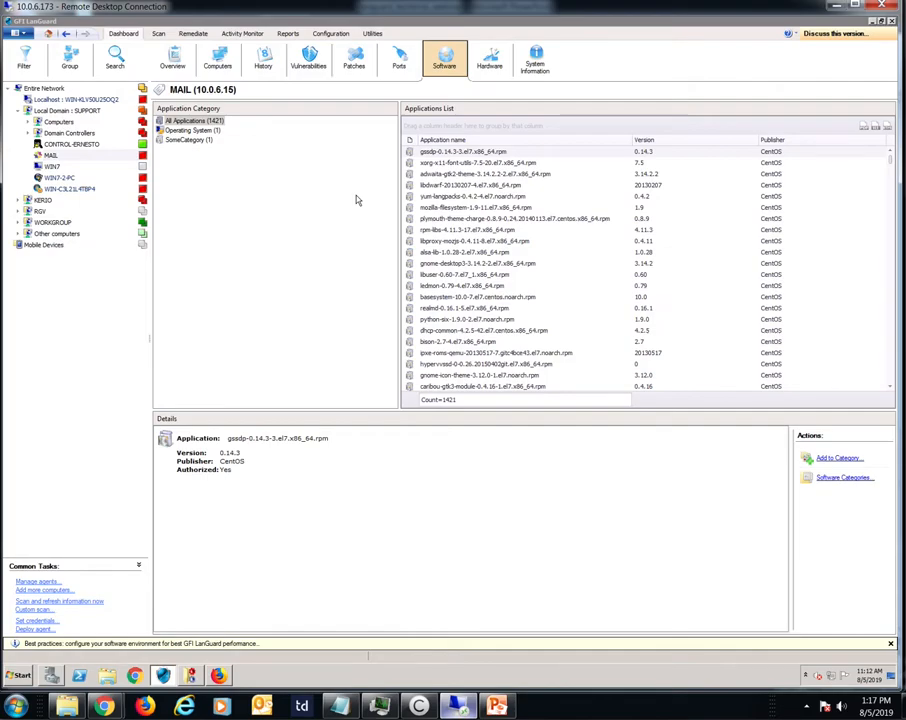
left_click(107, 154)
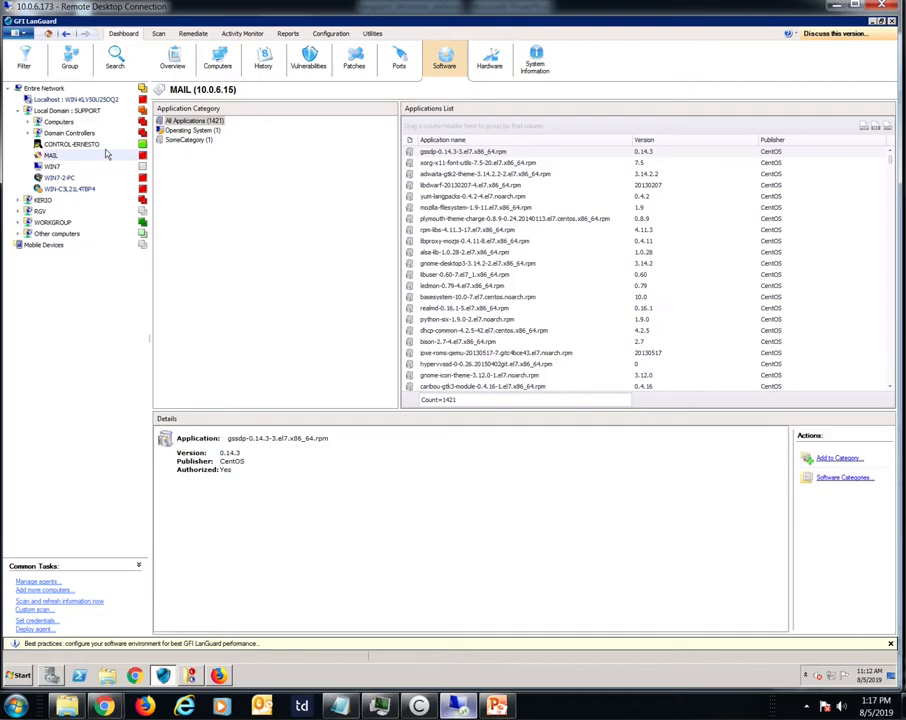
left_click(80, 108)
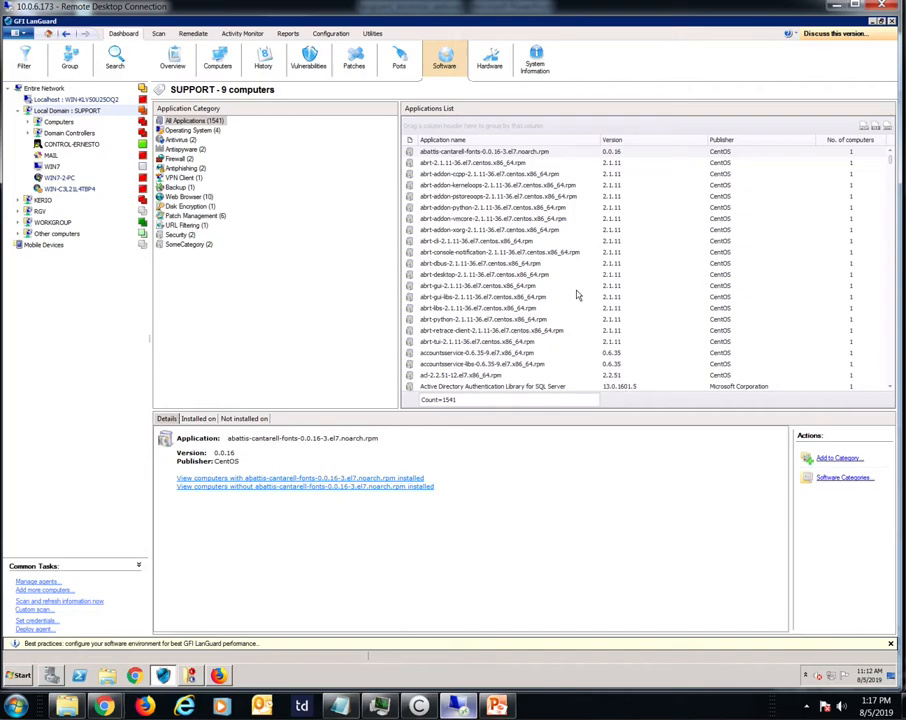
left_click(490, 68)
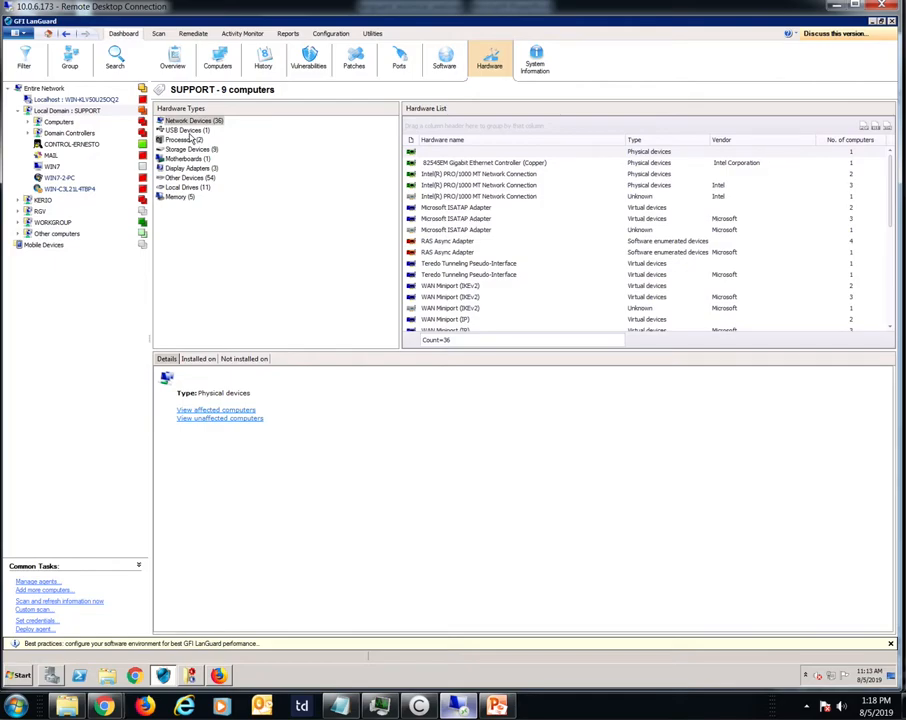
Step: Review the SUPPORT domain's system information: shares, services, processes, users, logged on users and sessions
left_click(522, 70)
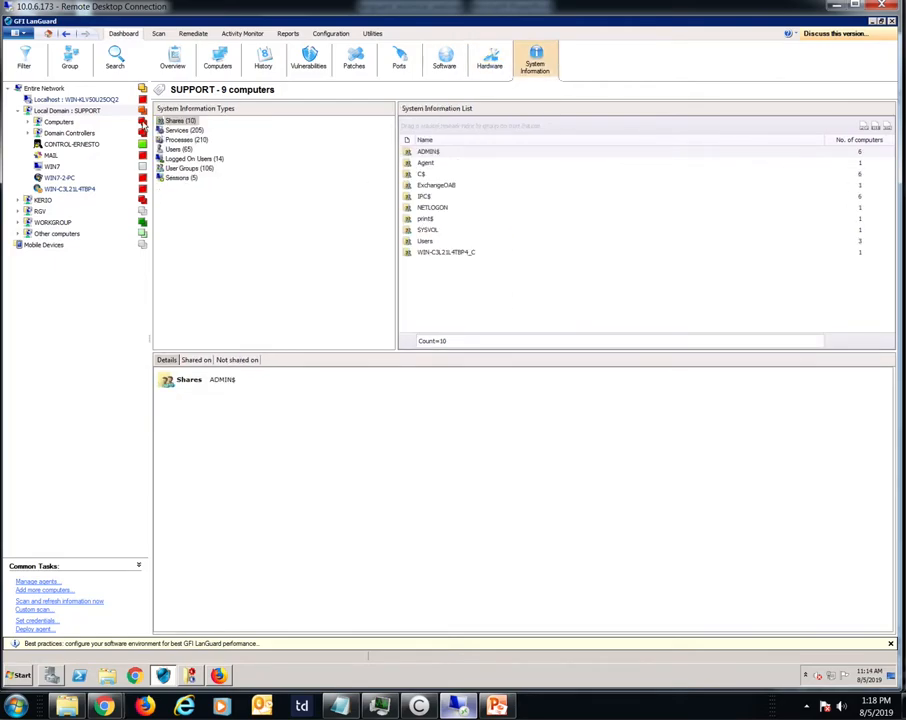
left_click(180, 121)
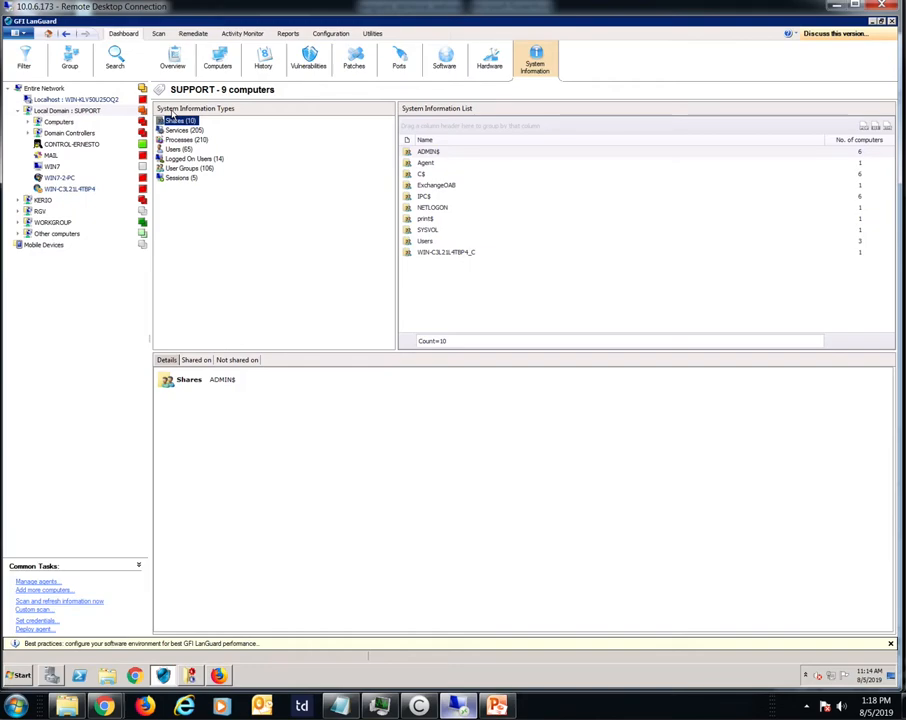
left_click(180, 130)
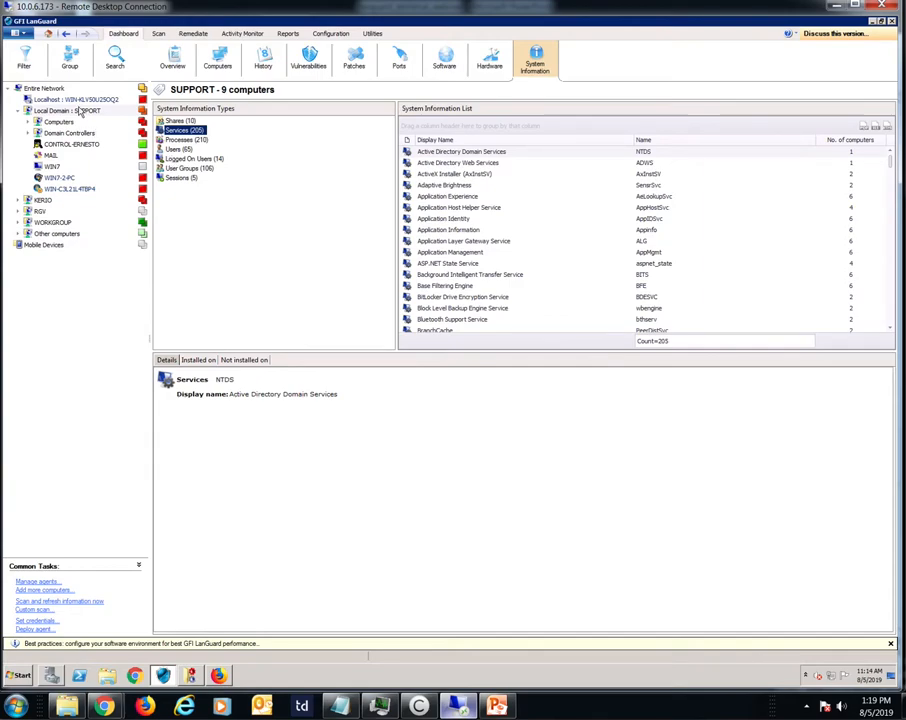
left_click(178, 140)
left_click(174, 149)
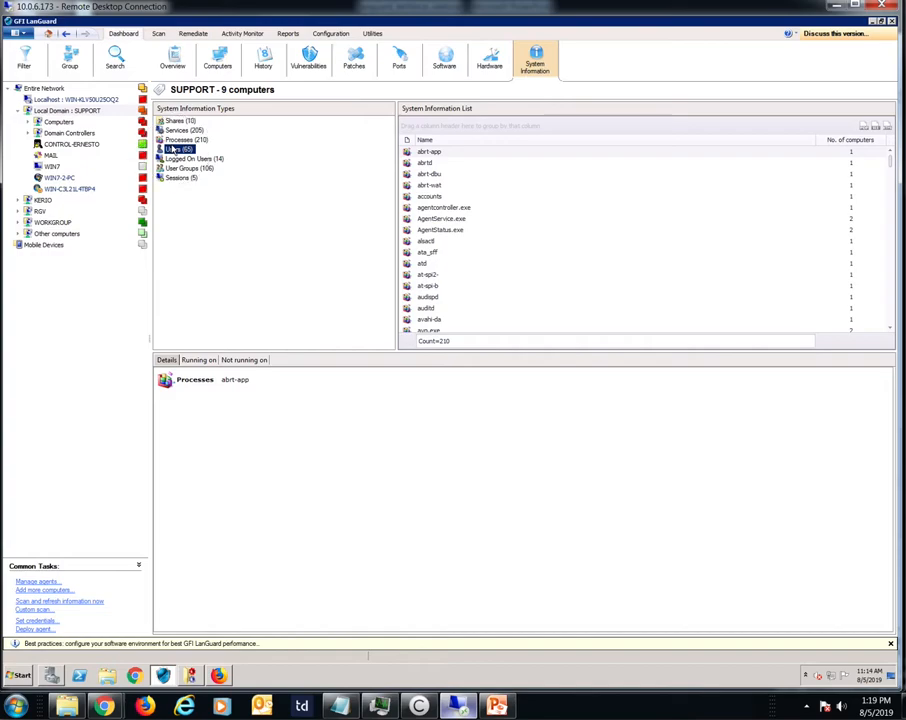
left_click(180, 158)
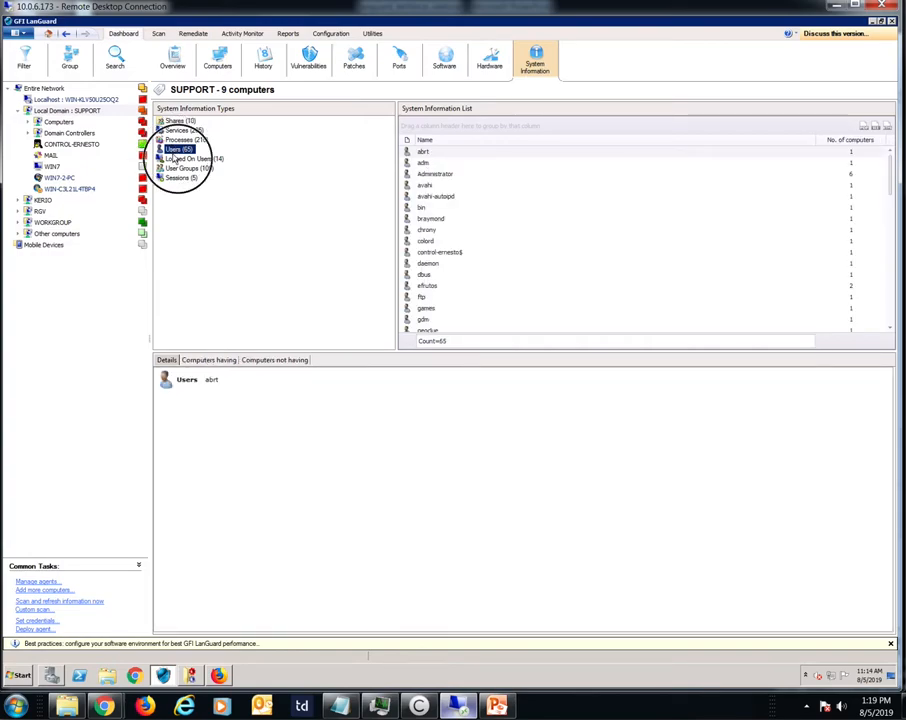
left_click(181, 178)
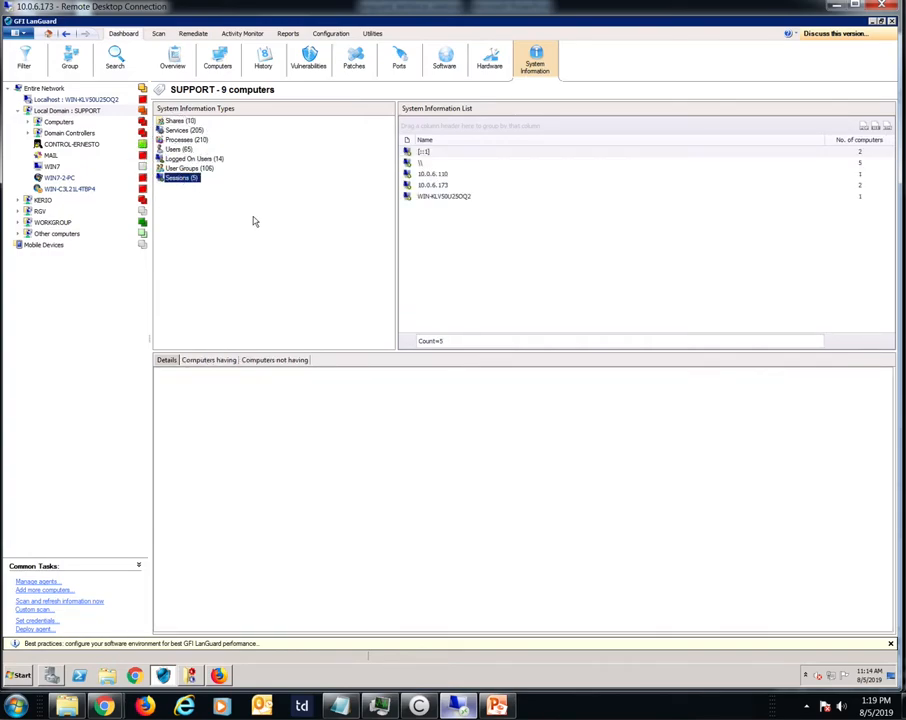
Step: Open the errors of the 3/26/2019 security scan and expand 10.0.6.110's Network & Software Audit down to its system information
left_click(158, 33)
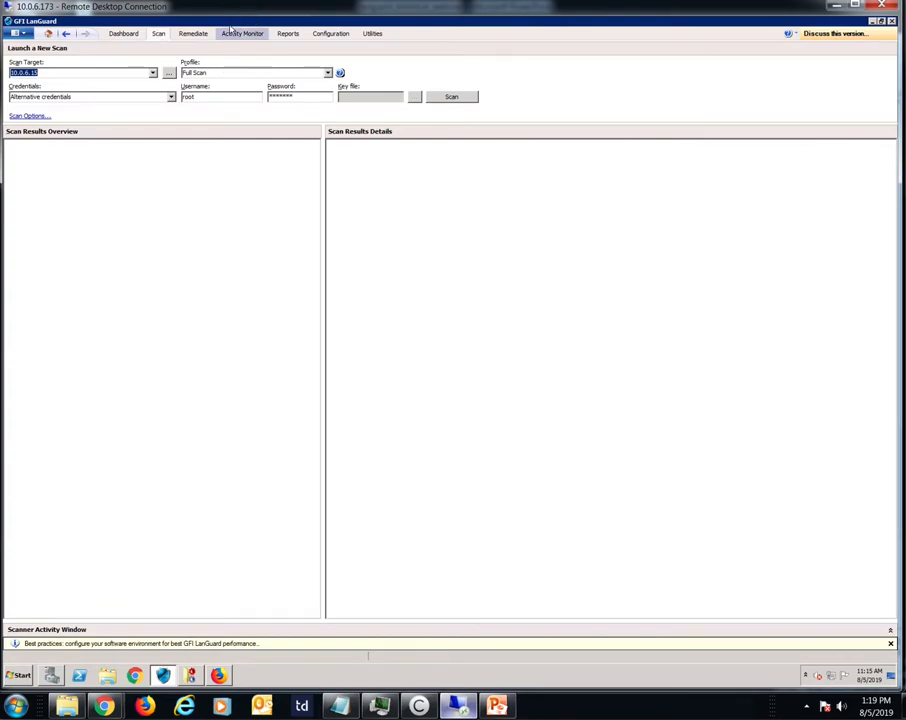
left_click(231, 31)
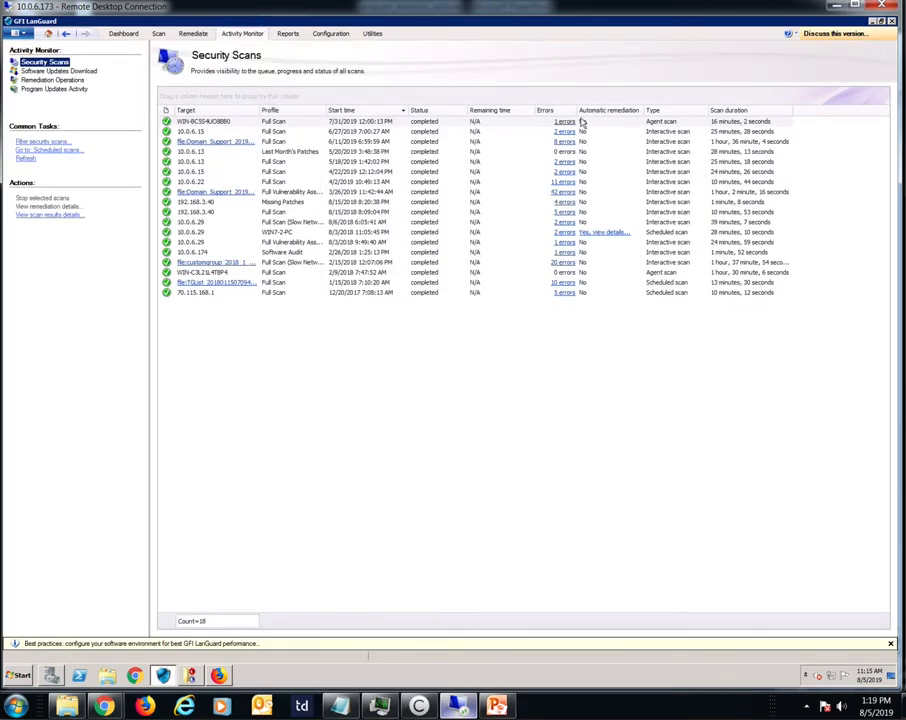
left_click(564, 191)
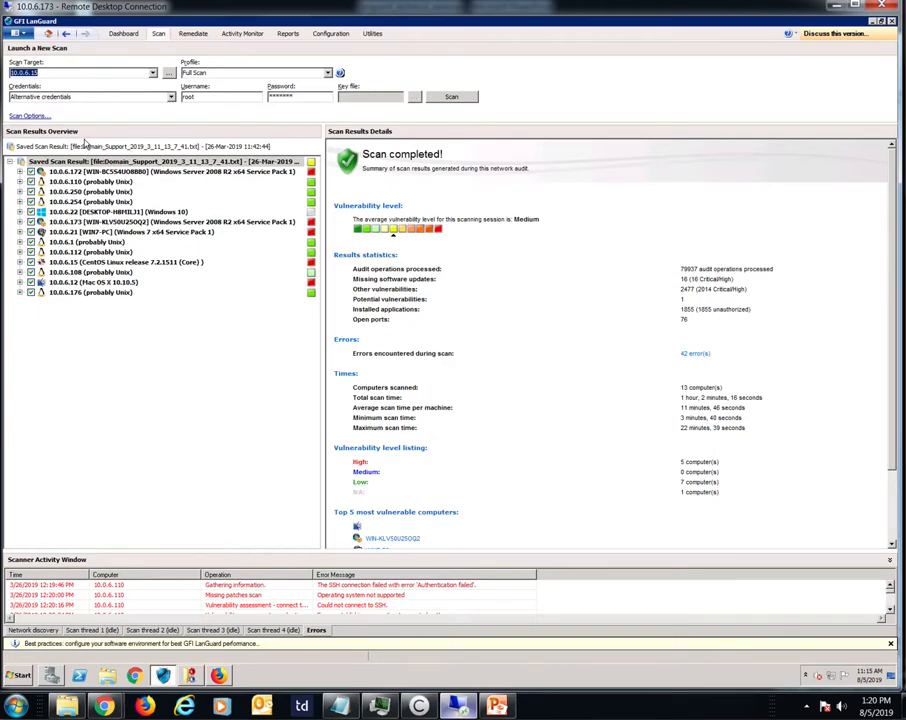
left_click(17, 183)
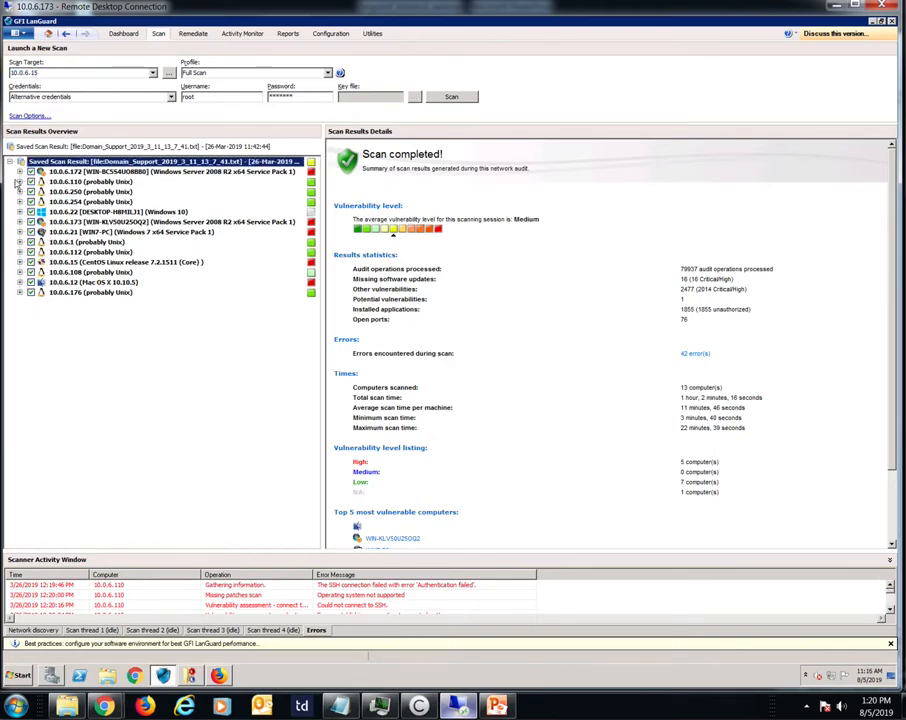
left_click(18, 182)
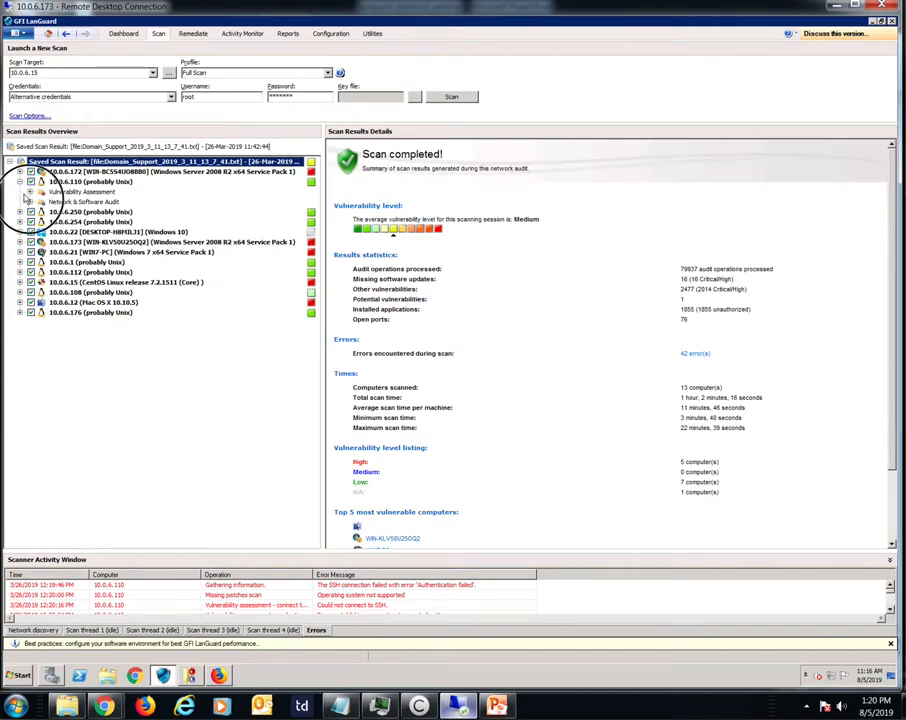
left_click(29, 201)
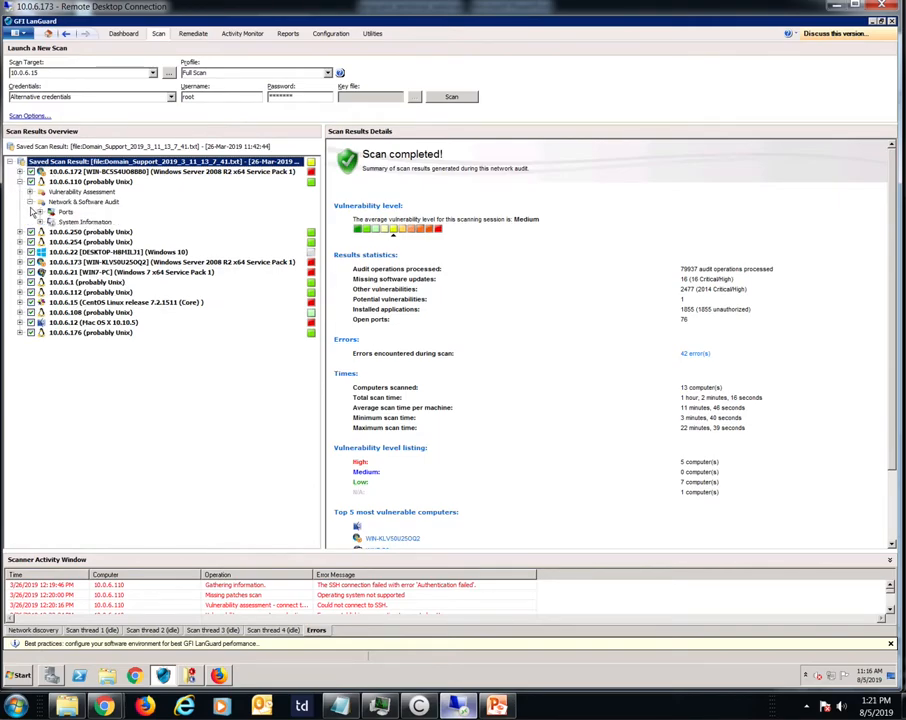
left_click(38, 222)
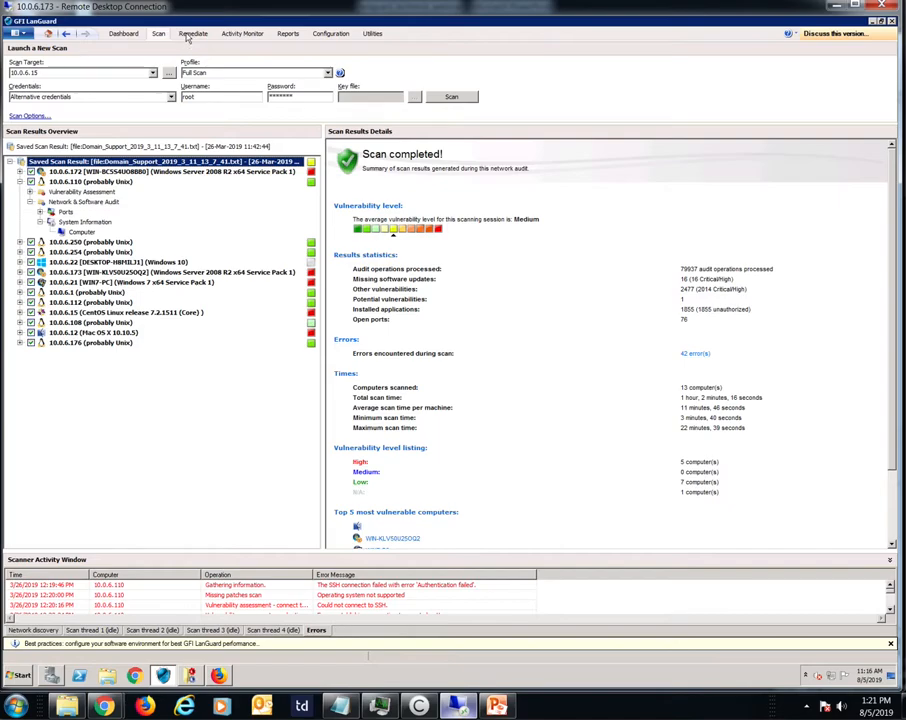
Step: List the SUPPORT domain's missing updates for deployment and select only the 2019-05 Cumulative Security Update for Internet Explorer 11
left_click(188, 35)
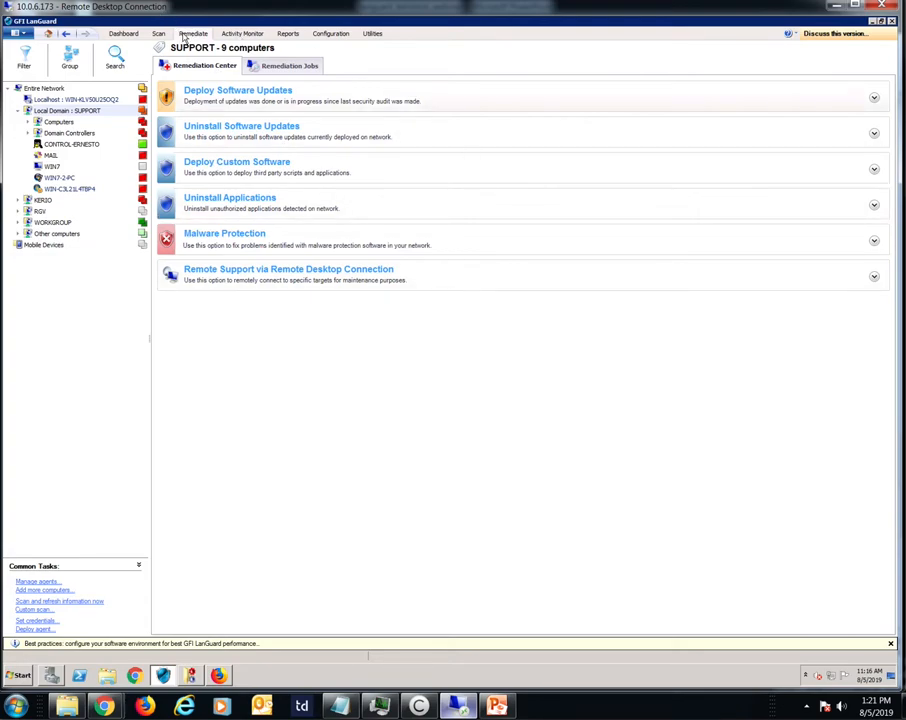
left_click(45, 99)
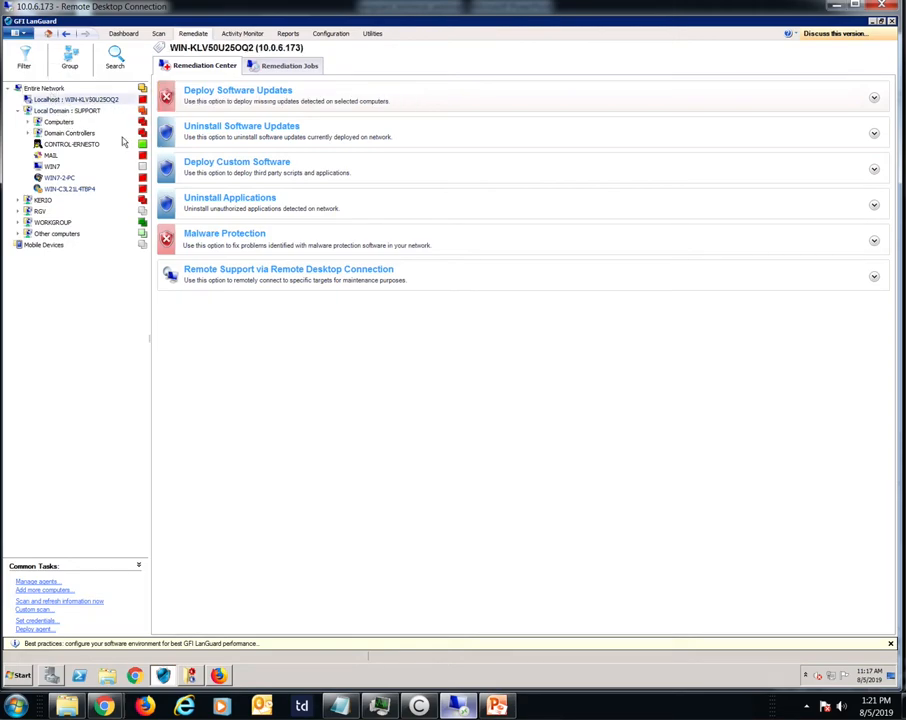
left_click(872, 101)
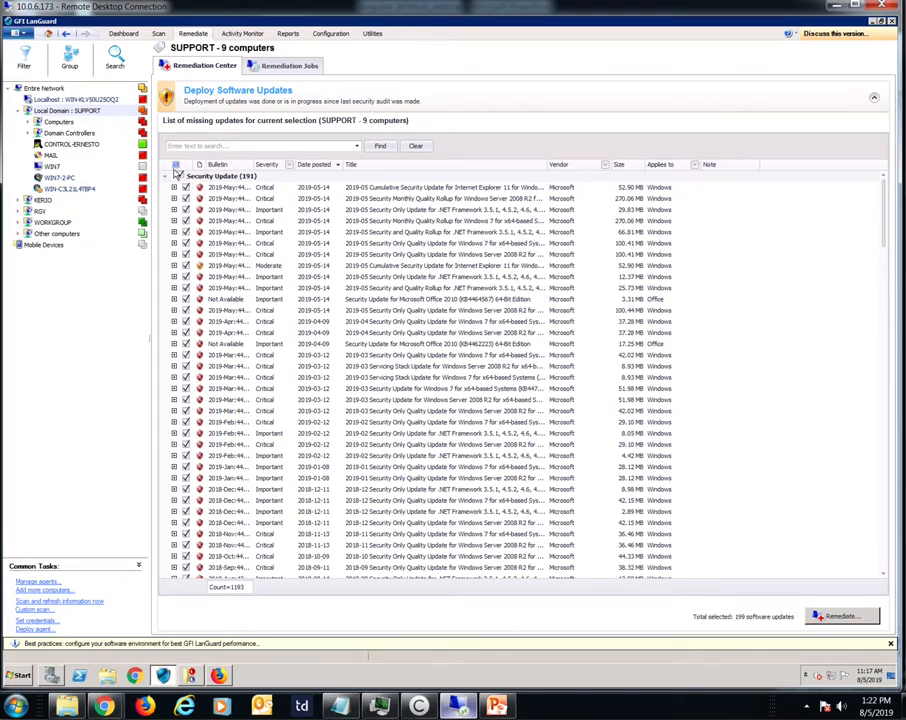
left_click(175, 165)
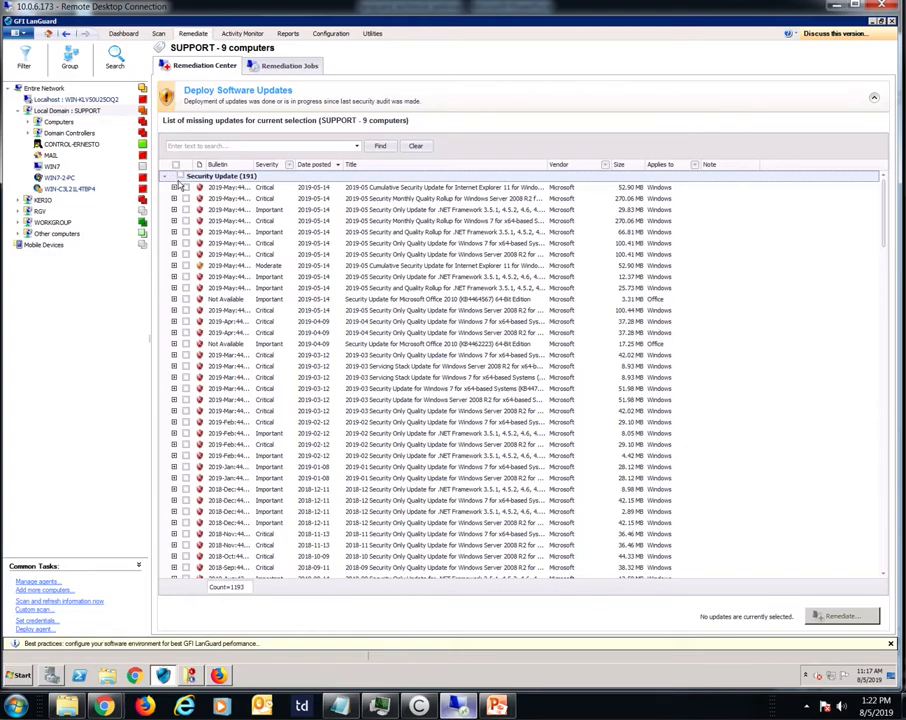
left_click(185, 187)
Step: Try scheduling the selected update's deployment for a set date and time, cancel it and collapse Deploy Software Updates
left_click(838, 616)
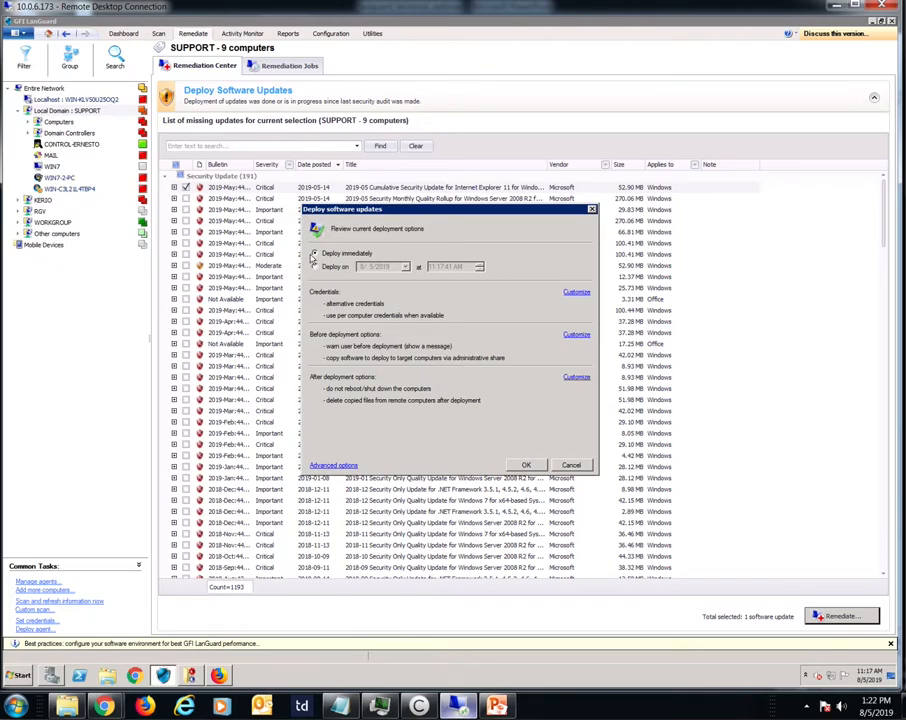
left_click(315, 267)
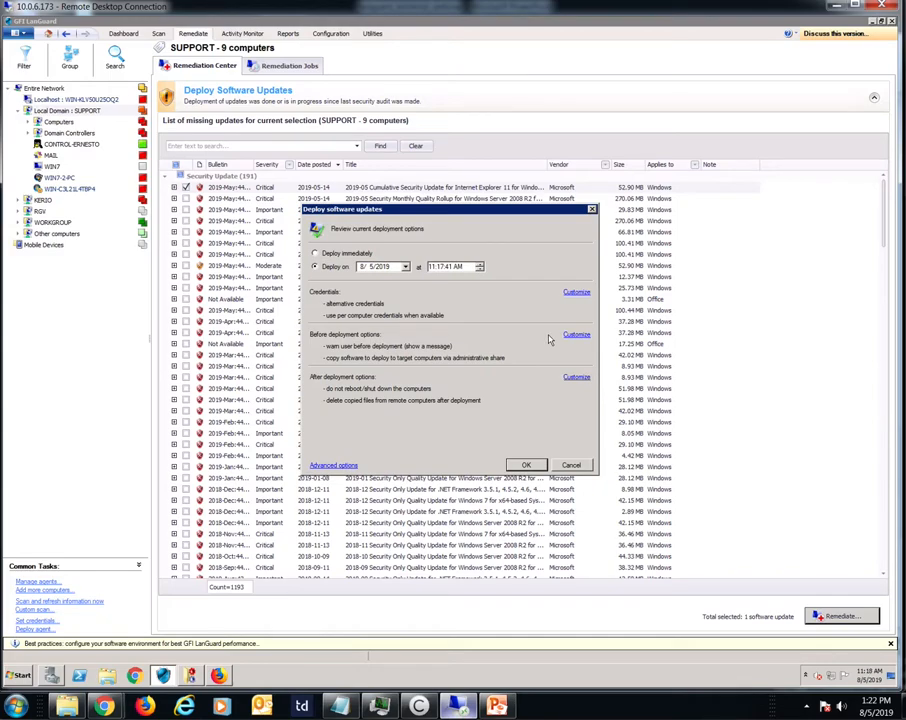
left_click(572, 466)
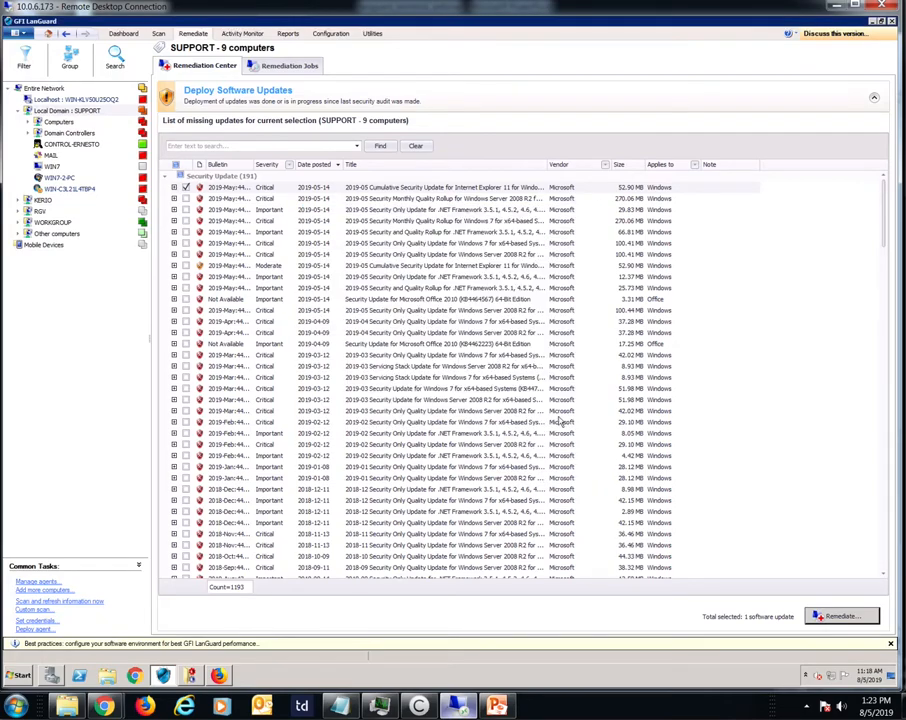
left_click(873, 97)
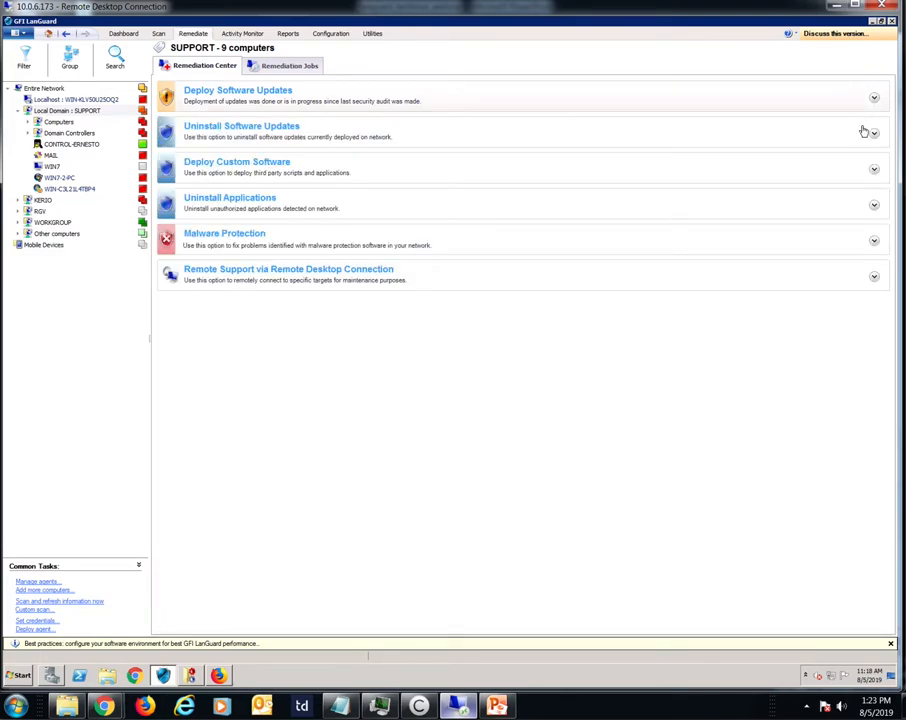
Step: Select update MS16-016 for uninstallation from the localhost computer, review its uninstall options, cancel and collapse Uninstall Software Updates
left_click(873, 136)
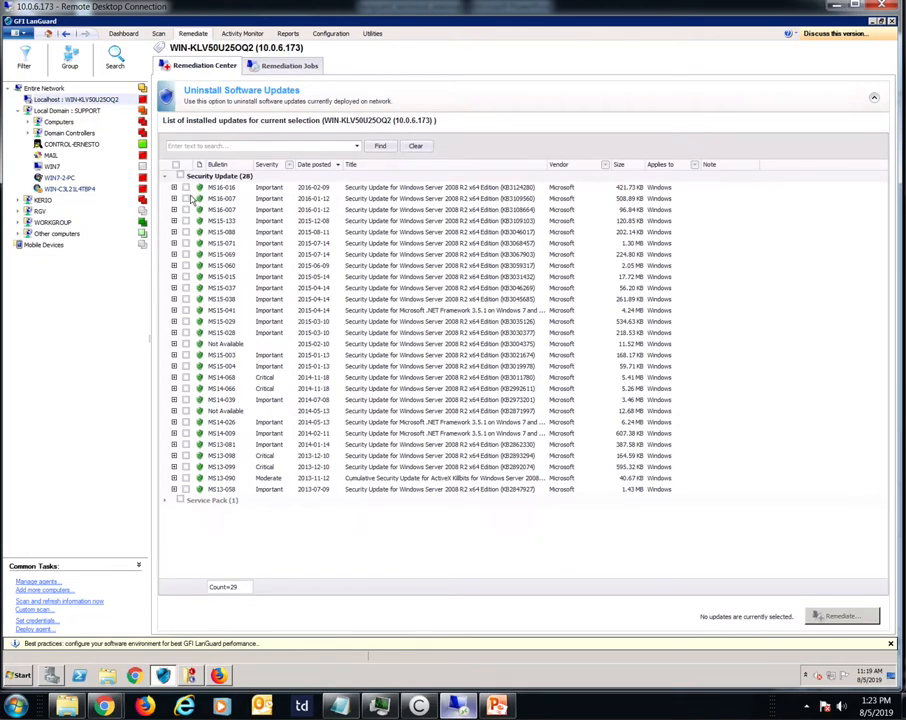
left_click(186, 187)
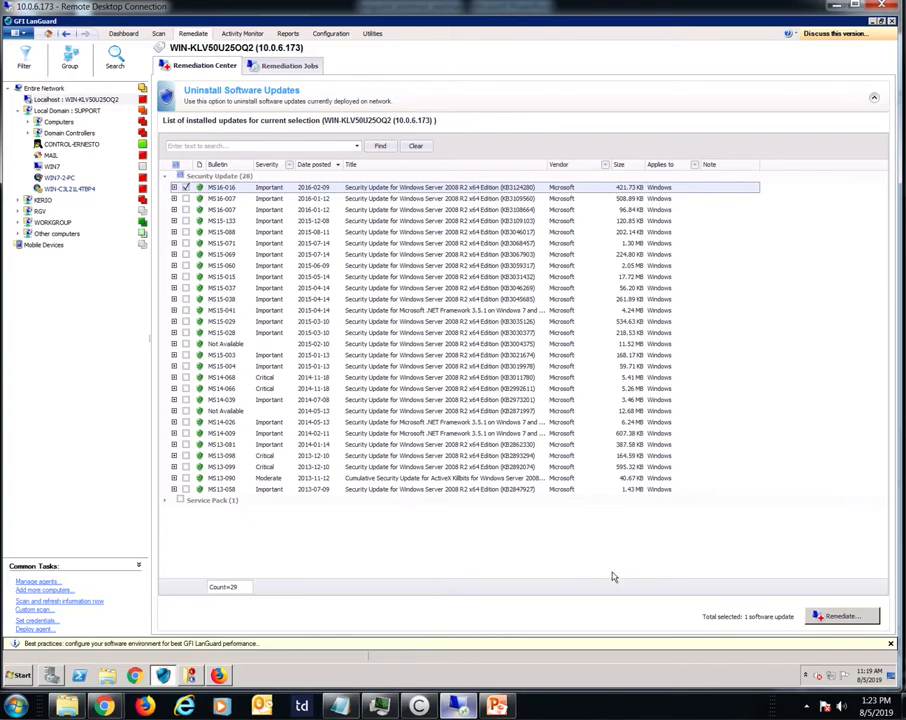
left_click(830, 616)
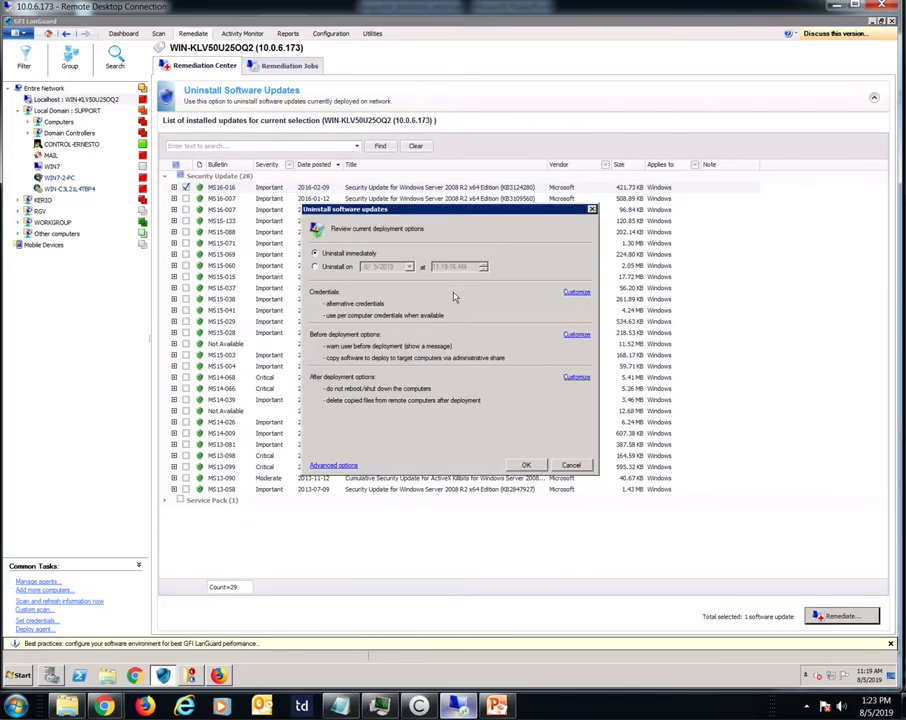
left_click(571, 465)
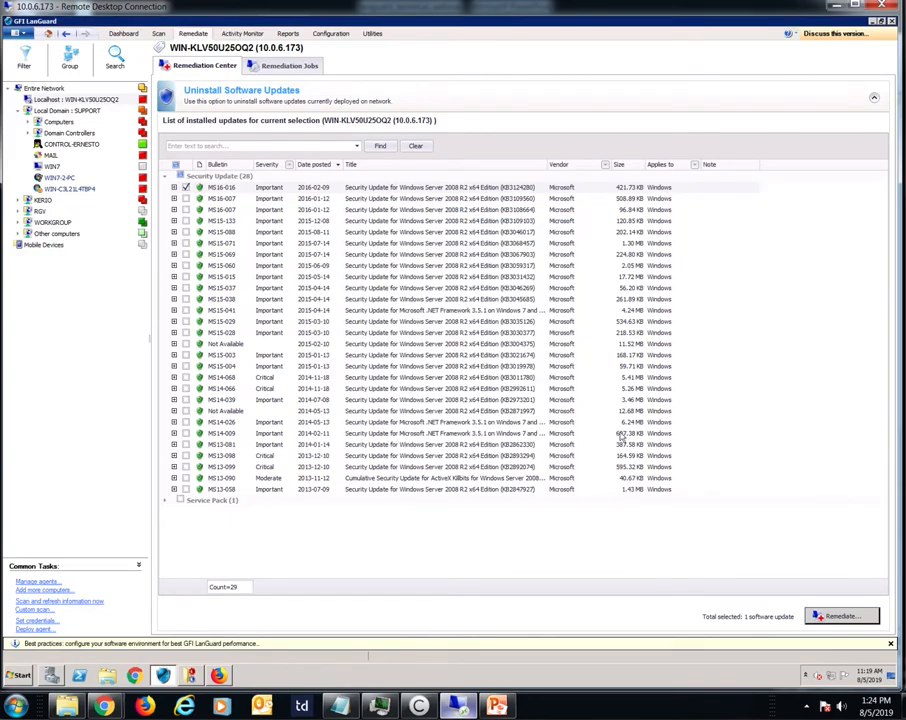
left_click(873, 95)
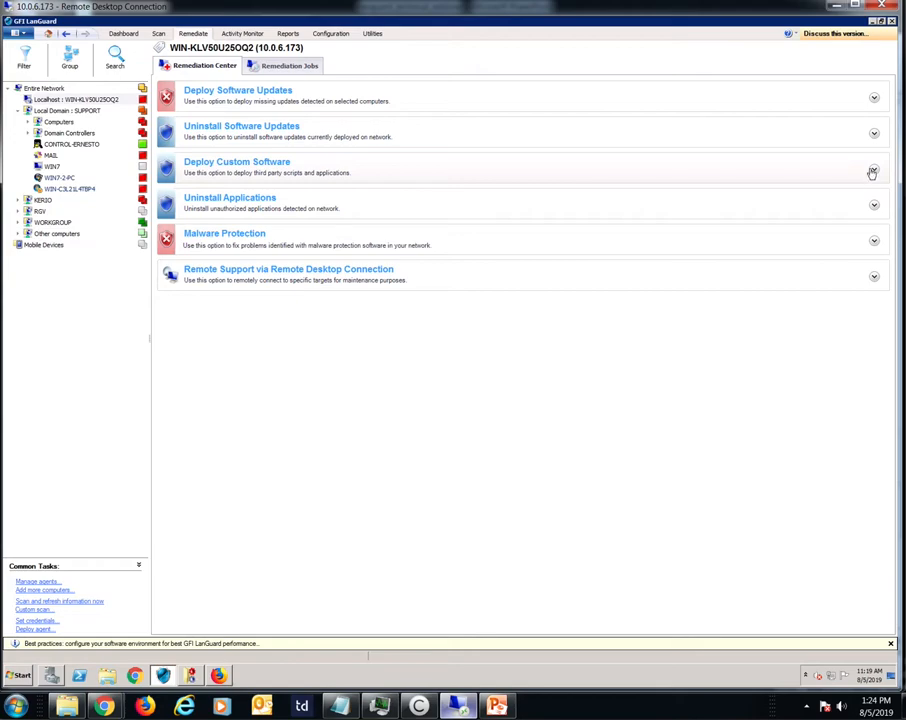
Step: Try adding custom software for deployment with the parameters normally used for Windows patches, then cancel
left_click(873, 170)
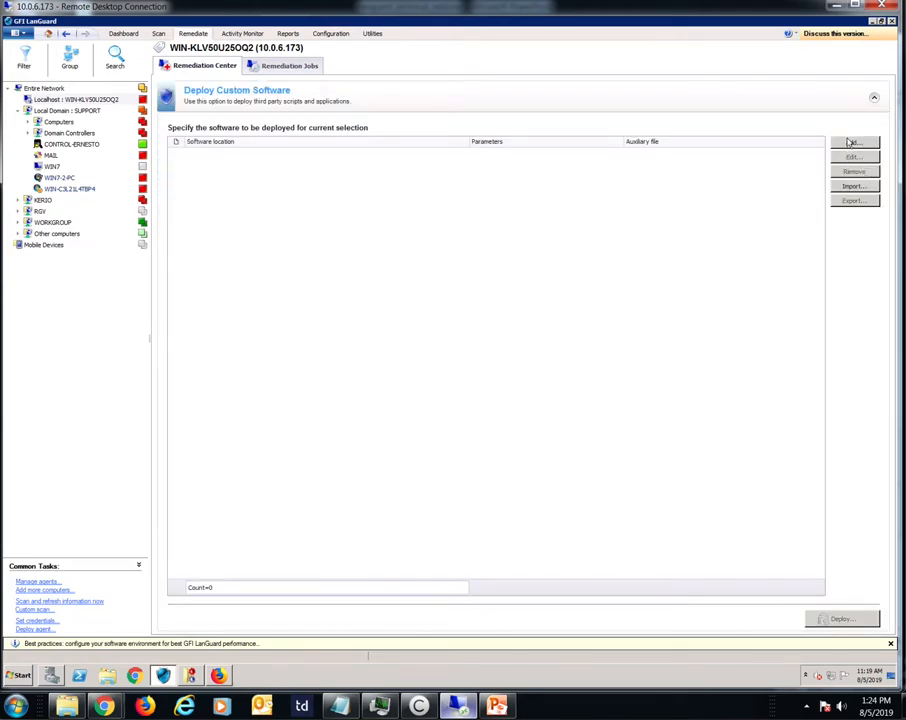
left_click(851, 143)
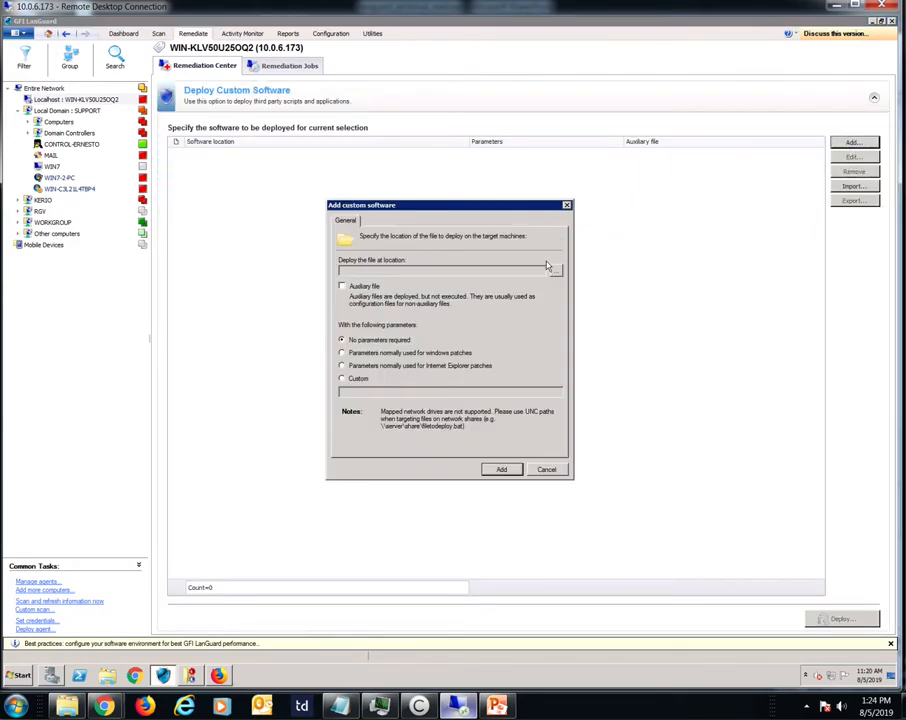
left_click(362, 353)
left_click(546, 470)
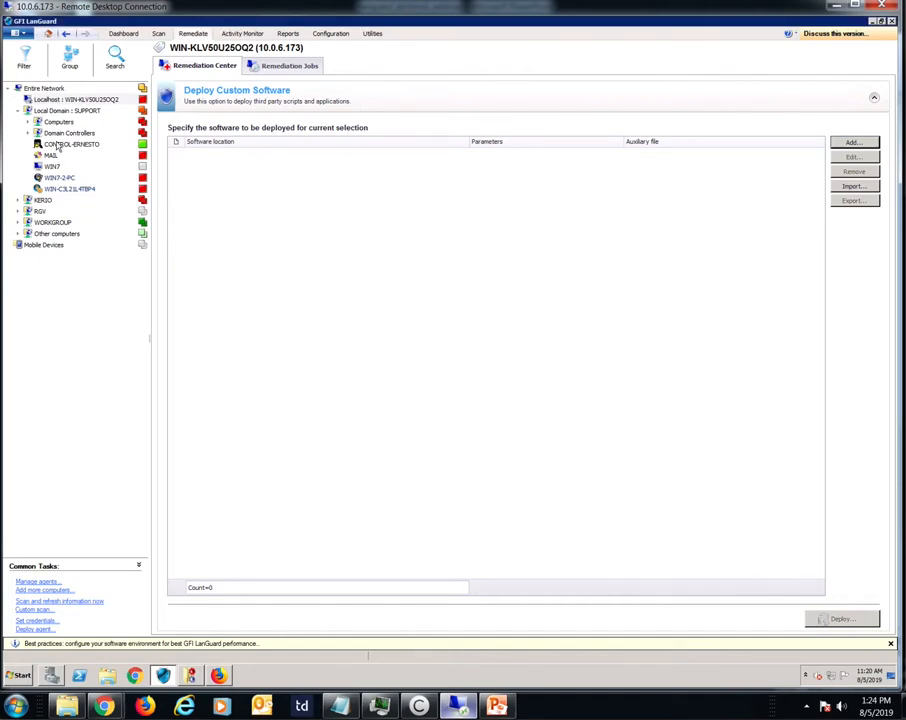
Step: Create a new scheduled scan of a single computer, targeting this computer
left_click(328, 34)
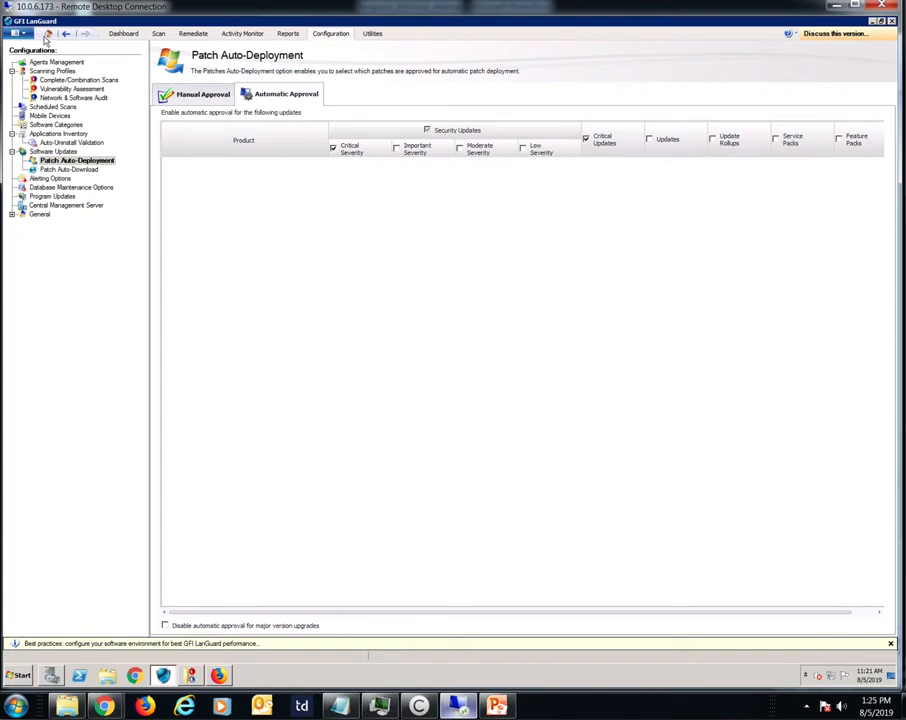
left_click(55, 106)
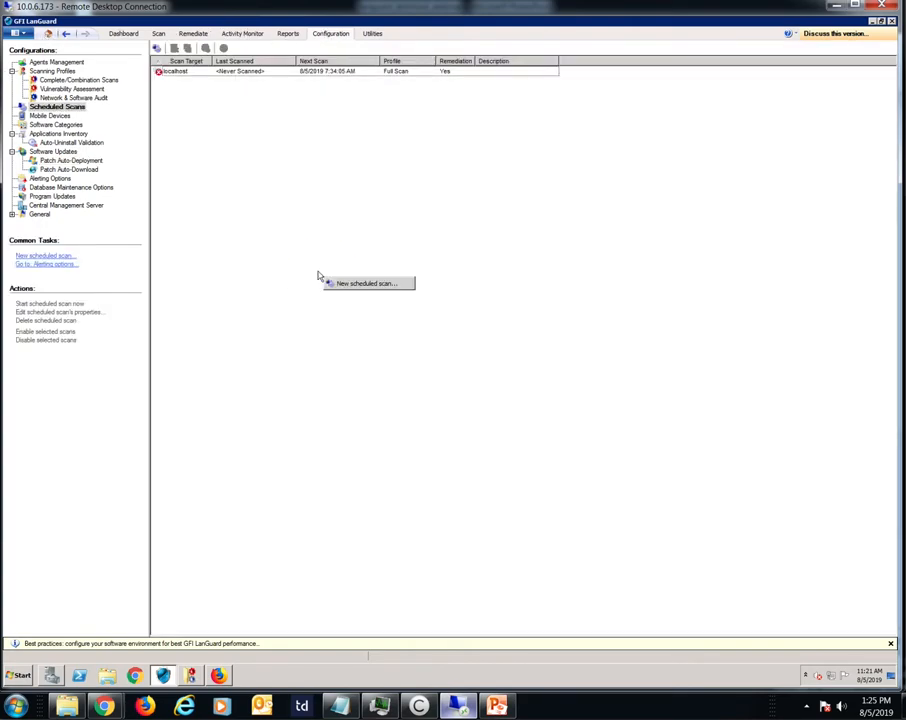
left_click(349, 281)
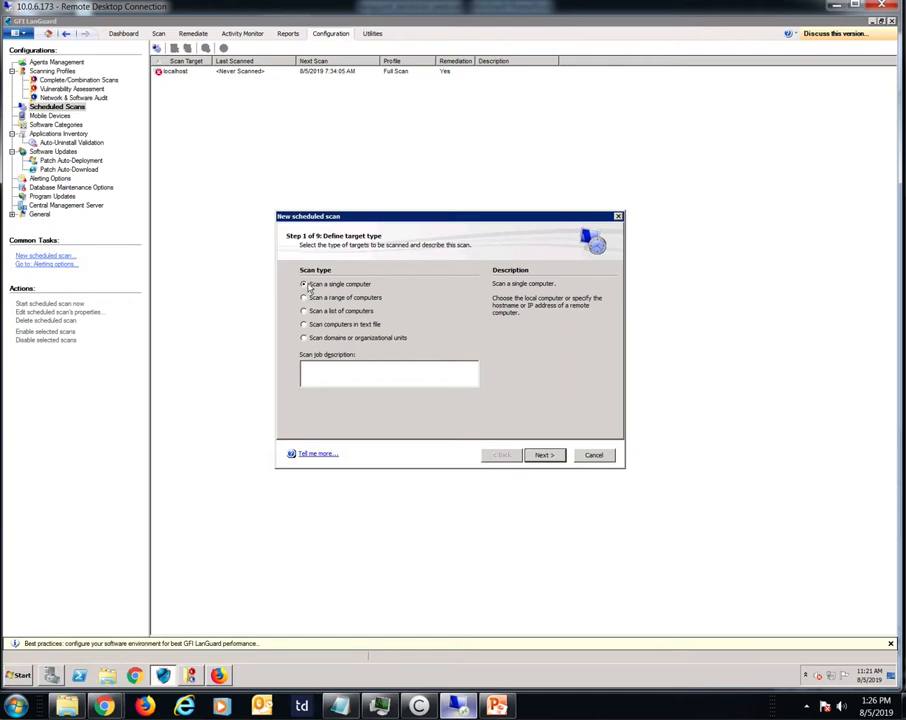
left_click(531, 455)
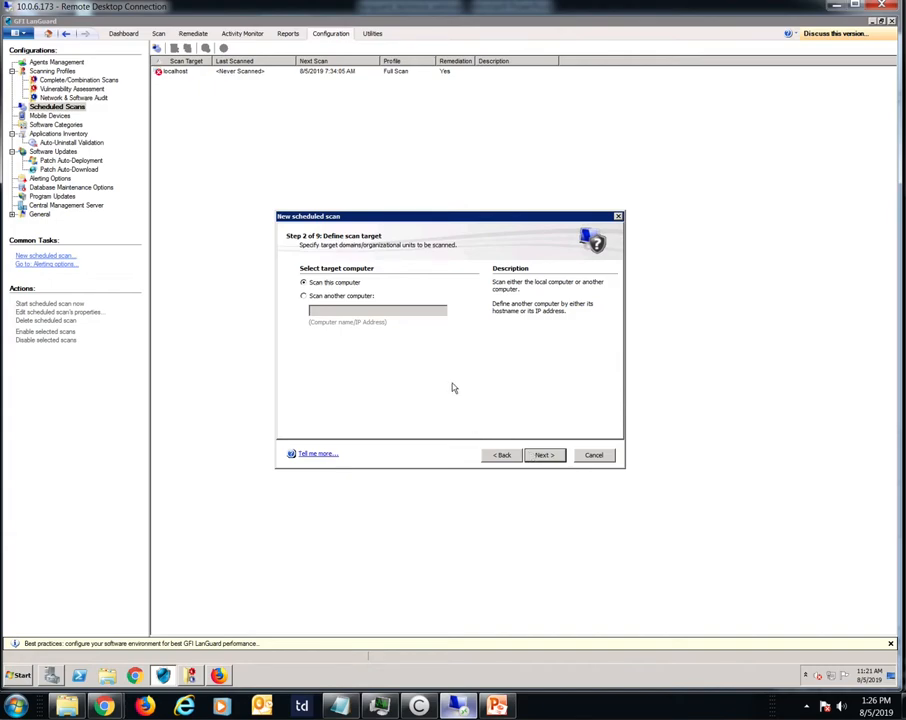
left_click(541, 455)
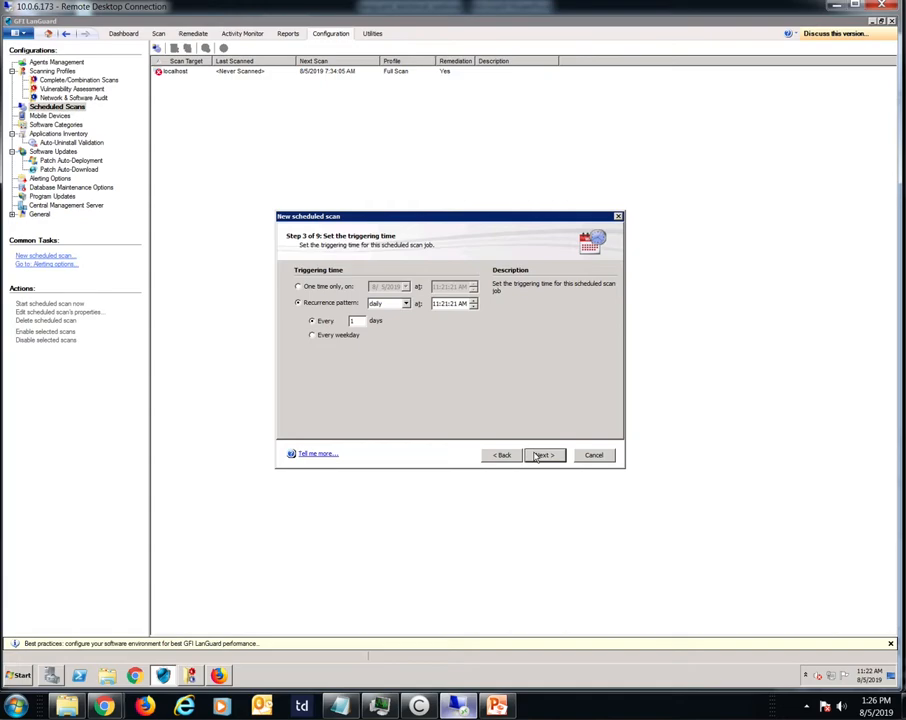
Step: Set the scheduled scan to recur daily, every 1 day, and use the Full Scan profile
left_click(404, 303)
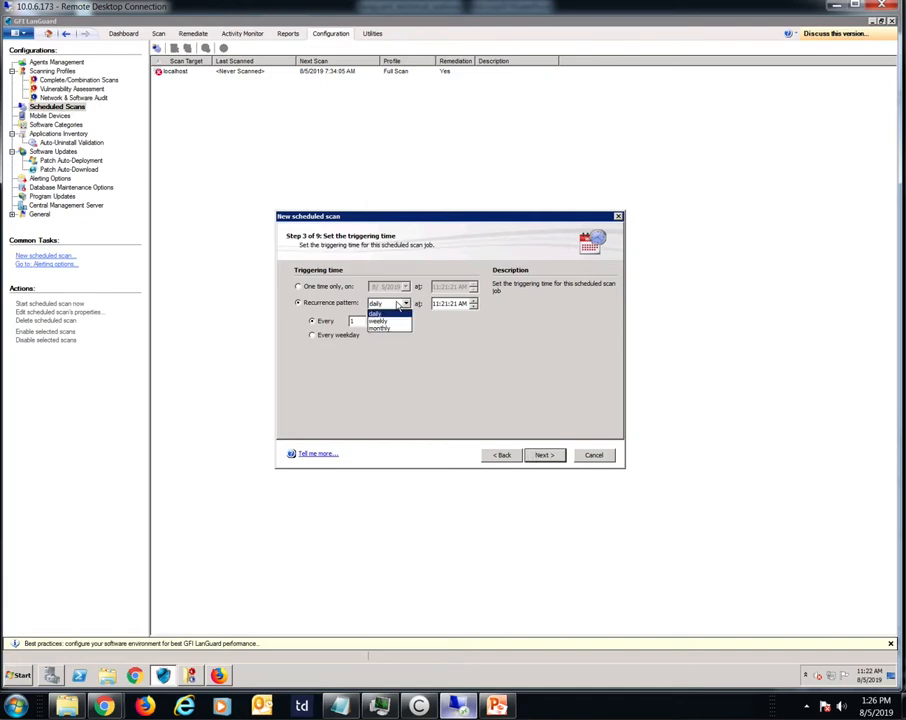
left_click(448, 351)
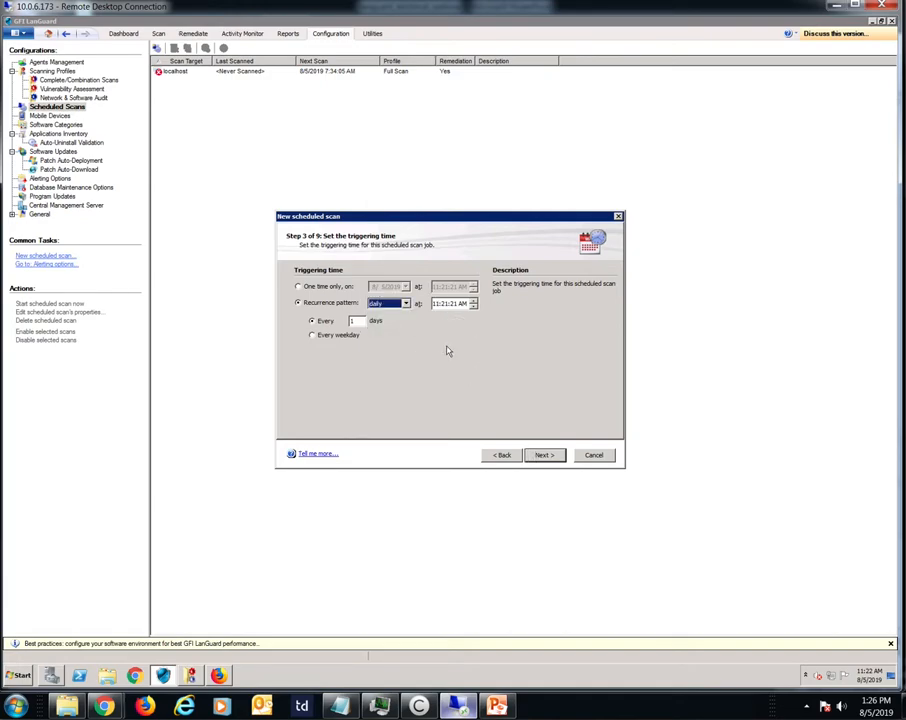
left_click(542, 455)
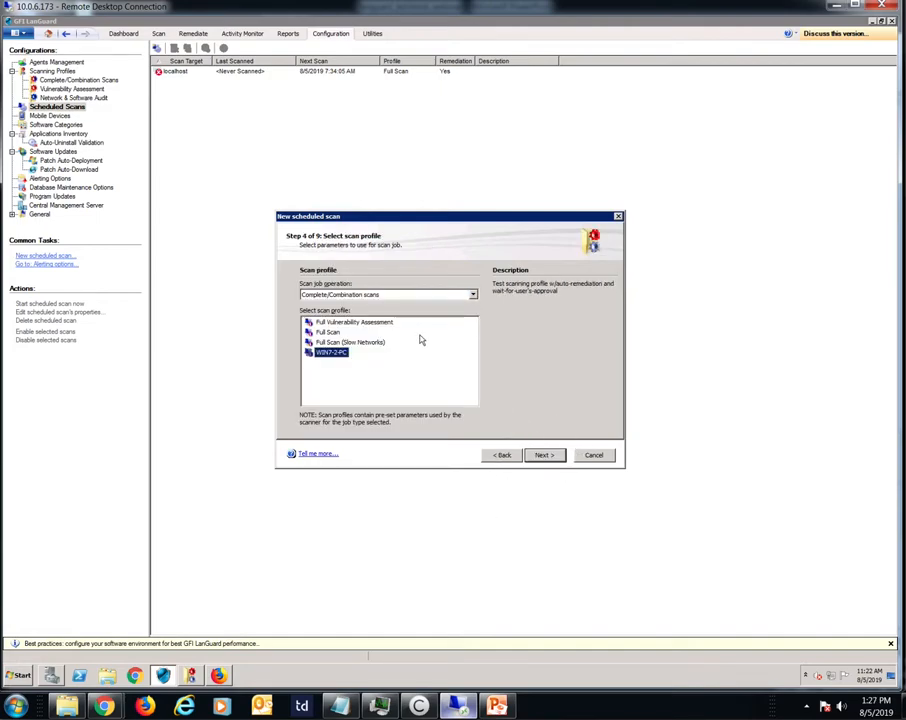
left_click(328, 332)
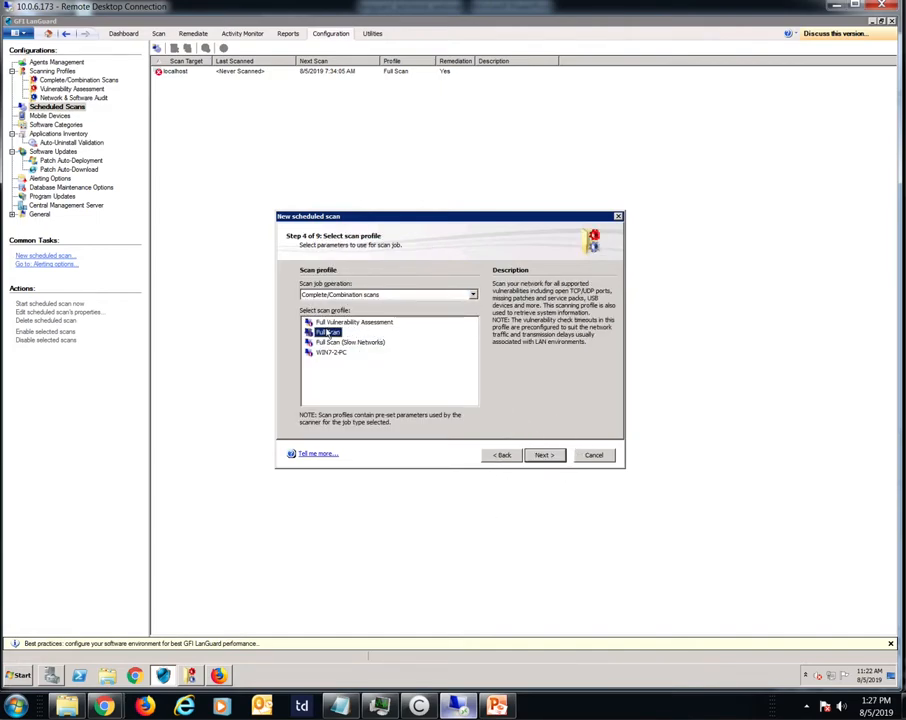
left_click(542, 456)
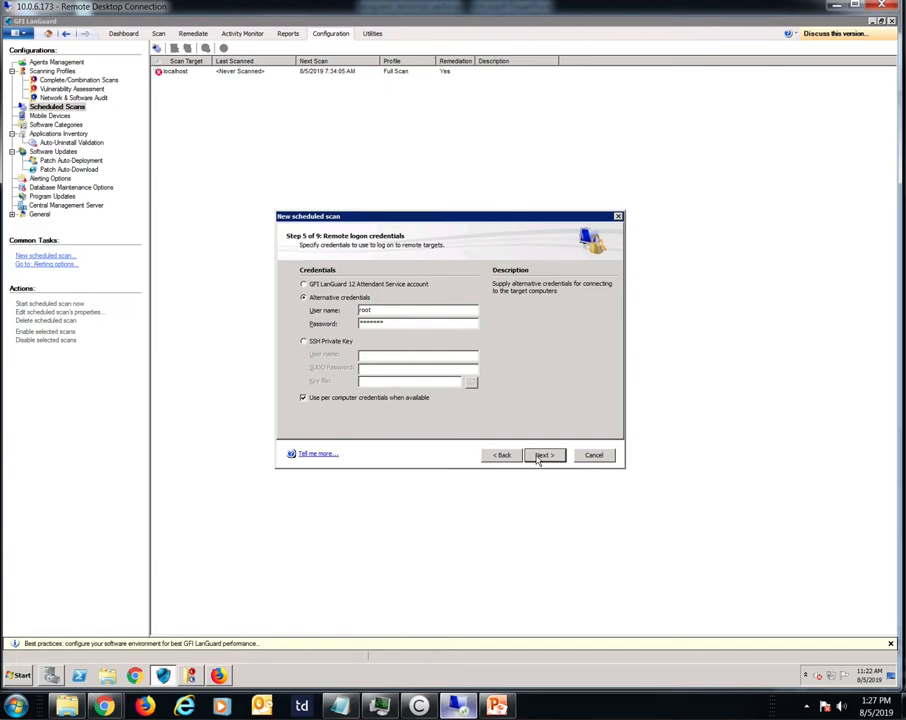
Step: Keep the alternative logon credentials and have the scan wait for offline machines to connect to the network
left_click(544, 456)
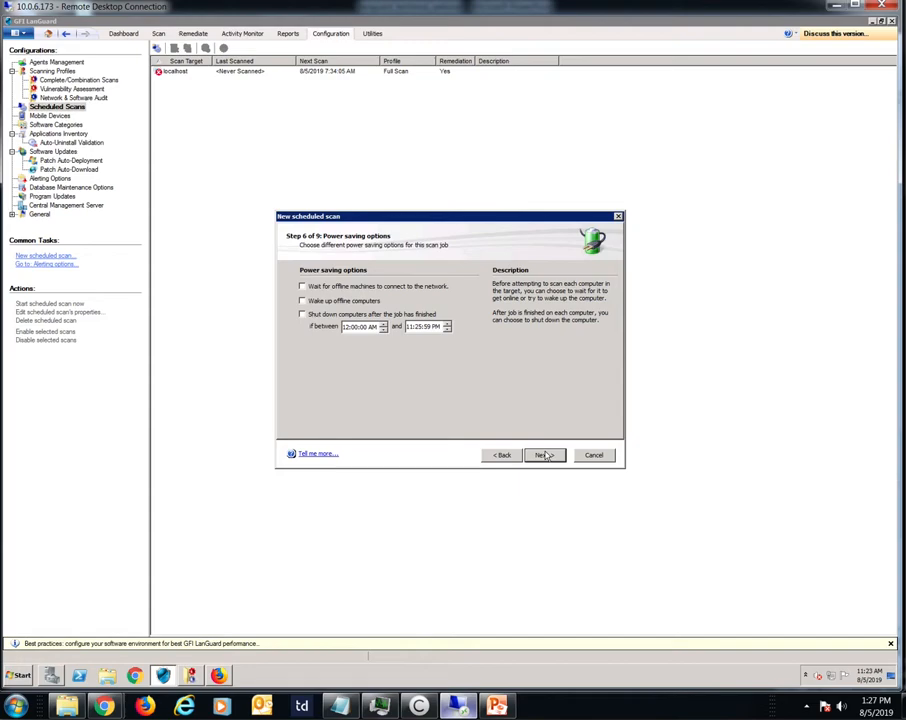
left_click(318, 286)
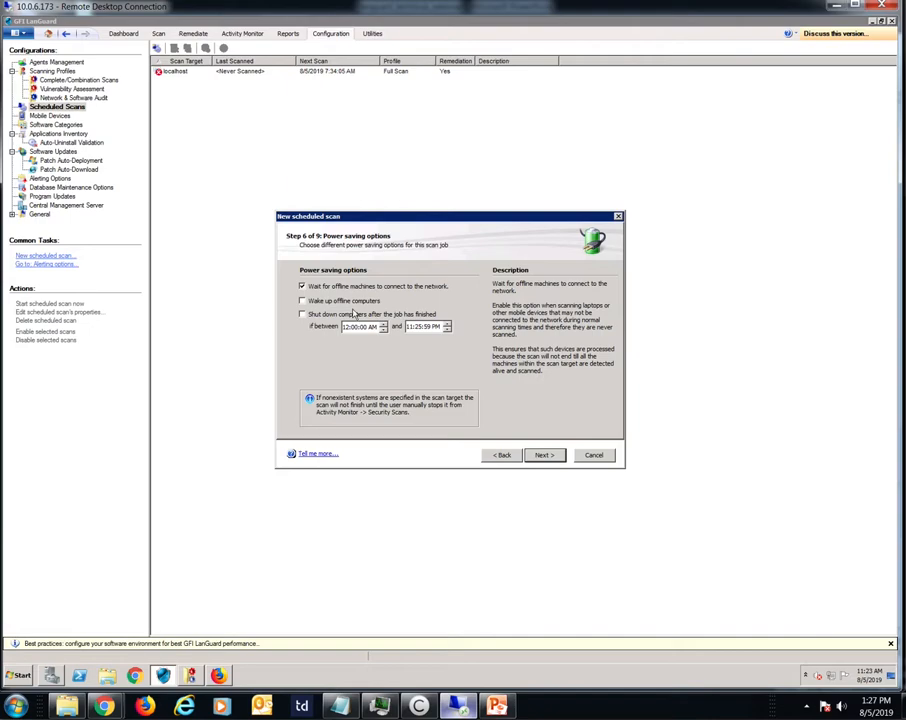
left_click(544, 455)
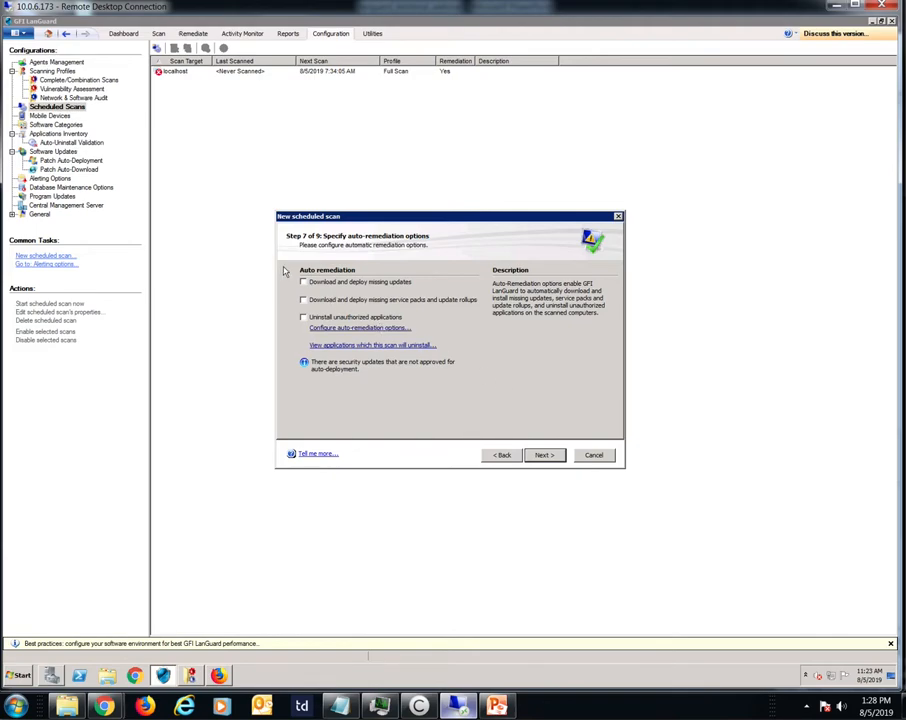
Step: Enable auto-remediation for missing updates, missing service packs and update rollups, and uninstalling unauthorized applications
left_click(301, 282)
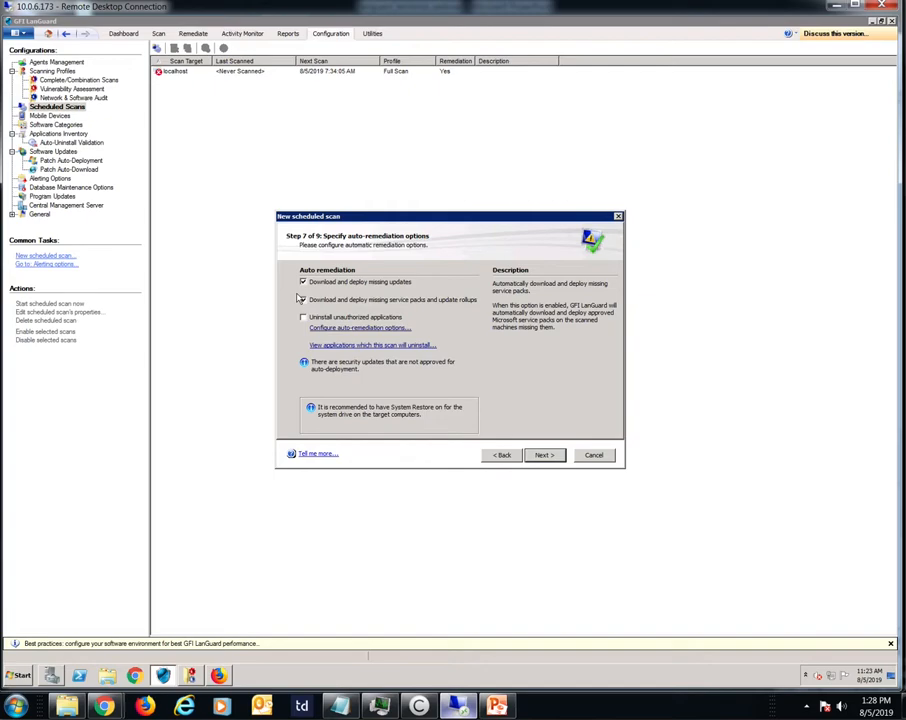
left_click(301, 299)
key("ctrl")
left_click(371, 320)
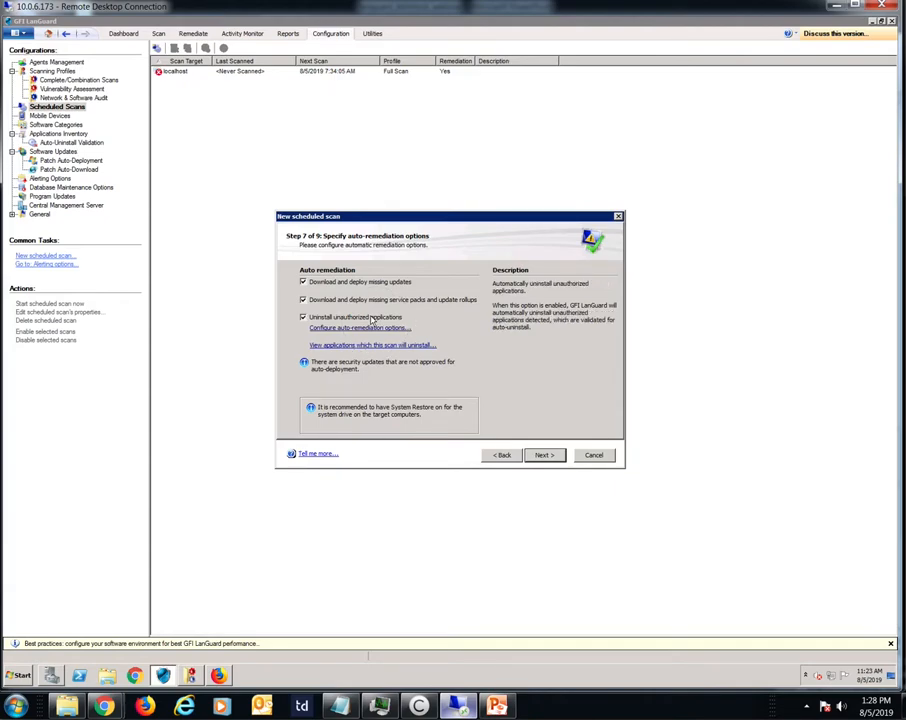
Step: Keep emailing the scan report with comparison data and auto-remediation details, review the job summary and finish the scheduled scan
left_click(544, 455)
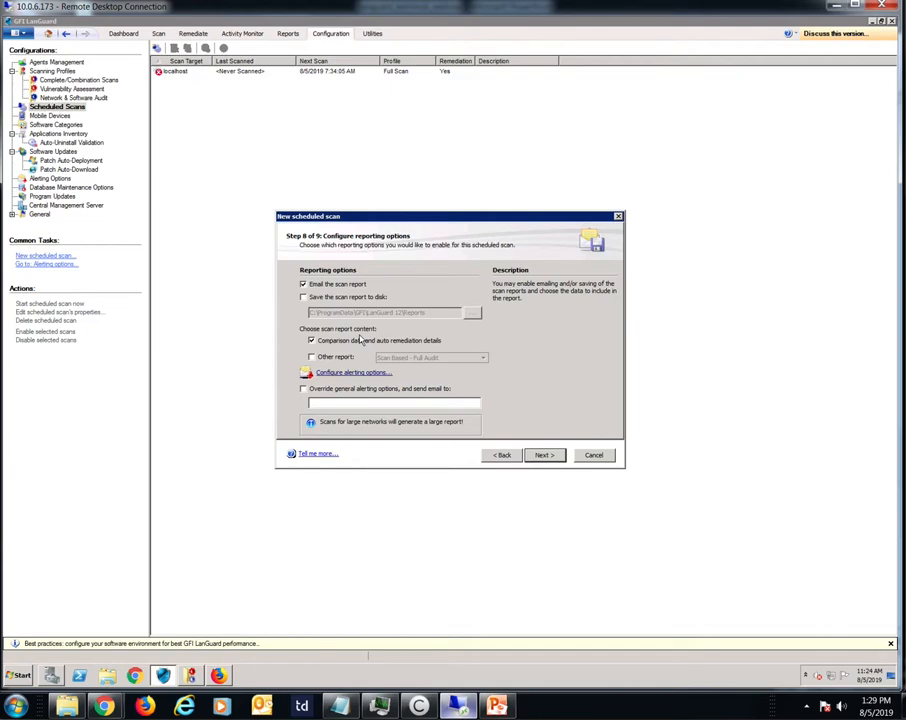
left_click(542, 455)
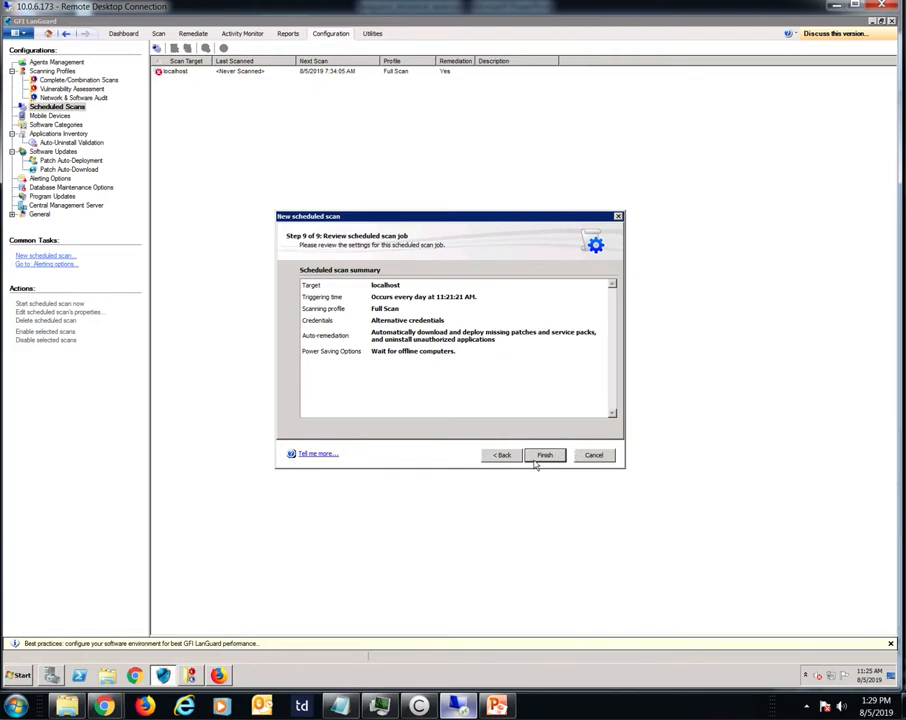
left_click(538, 457)
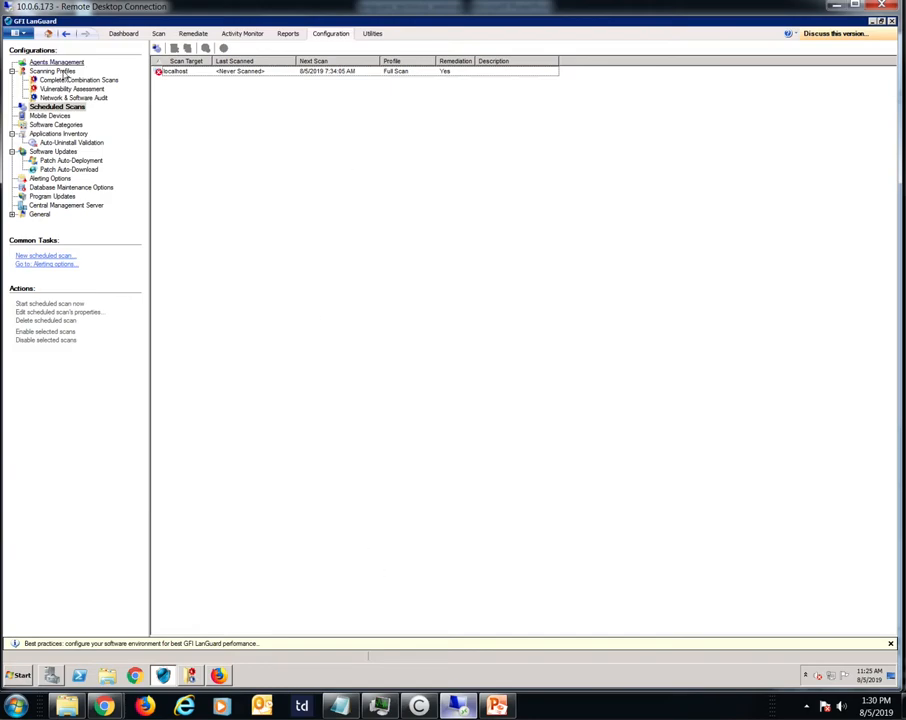
Step: Open the active Full Scan profile from the Complete/Combination Scans scanning profiles for editing
left_click(12, 71)
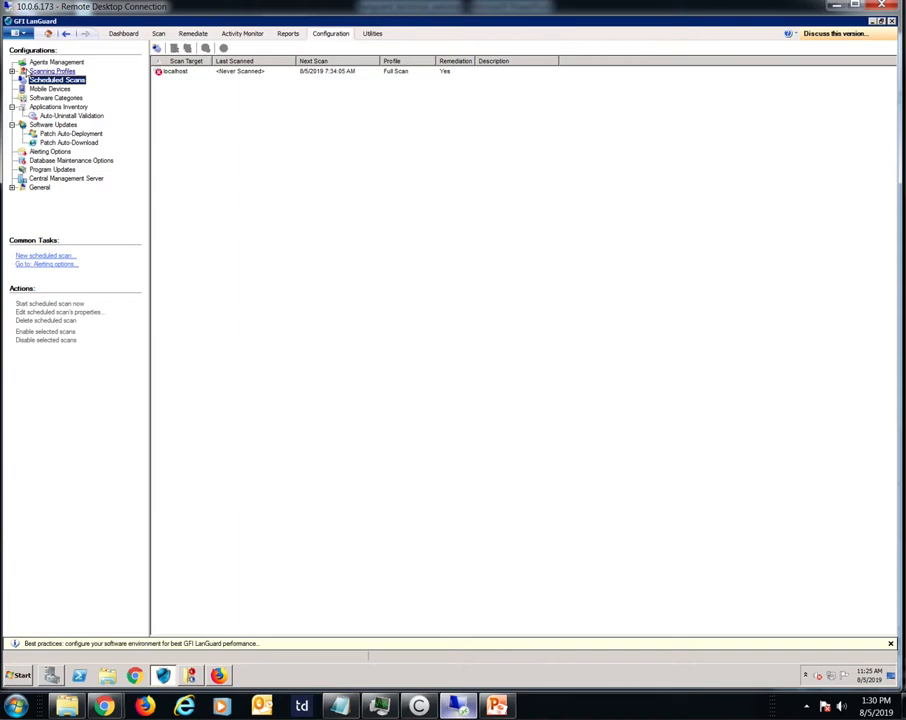
left_click(21, 71)
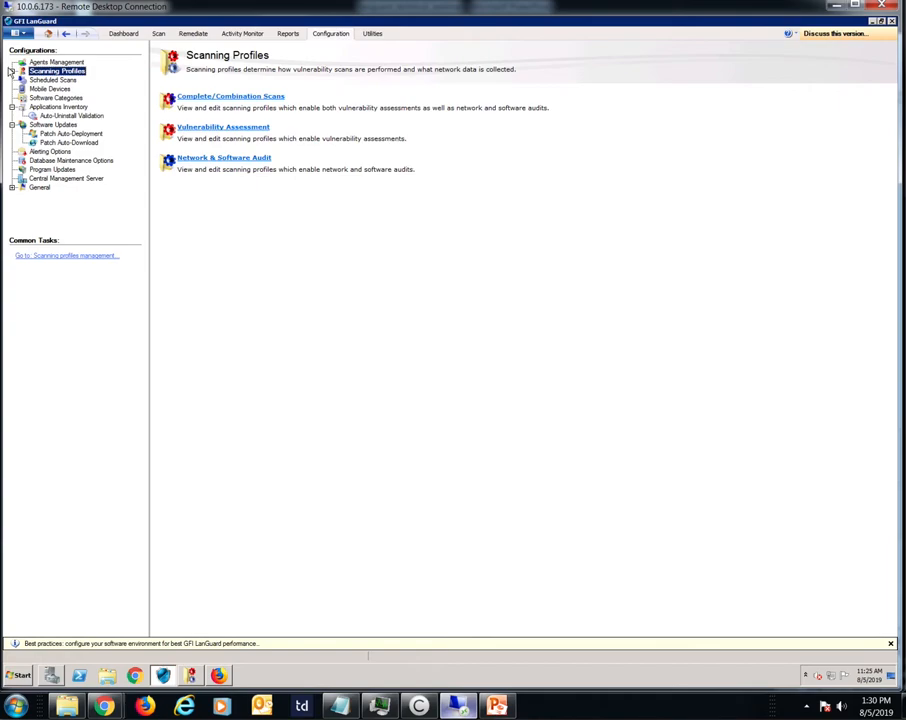
left_click(10, 70)
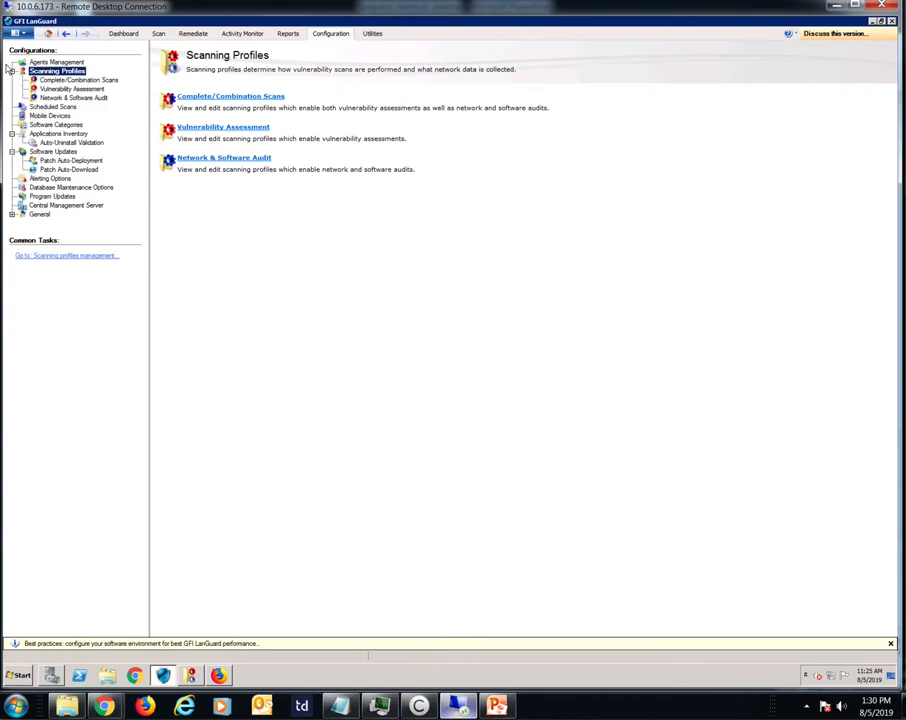
left_click(47, 81)
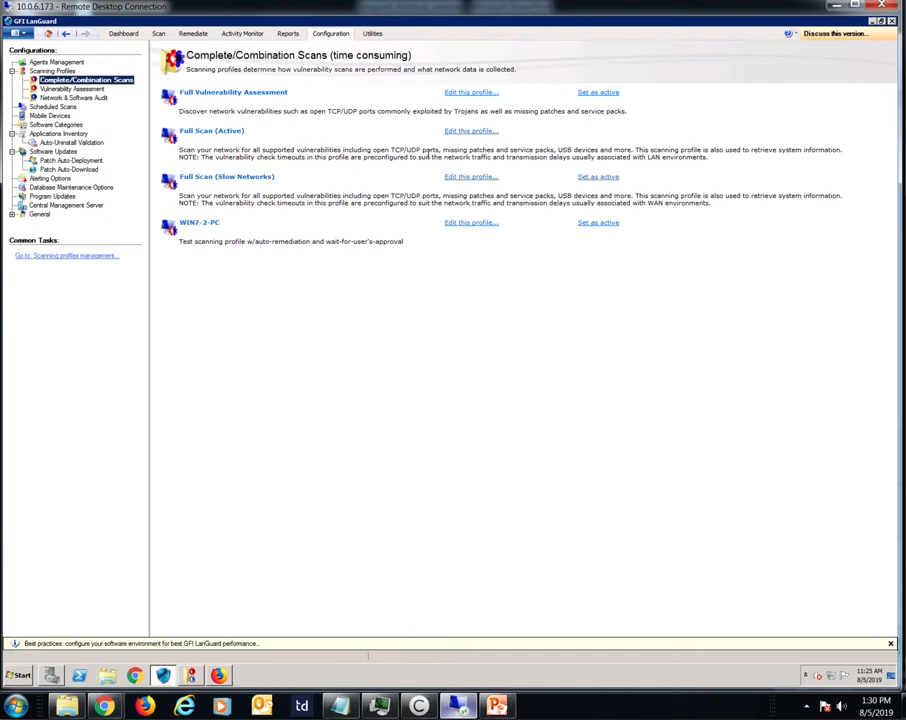
left_click(471, 131)
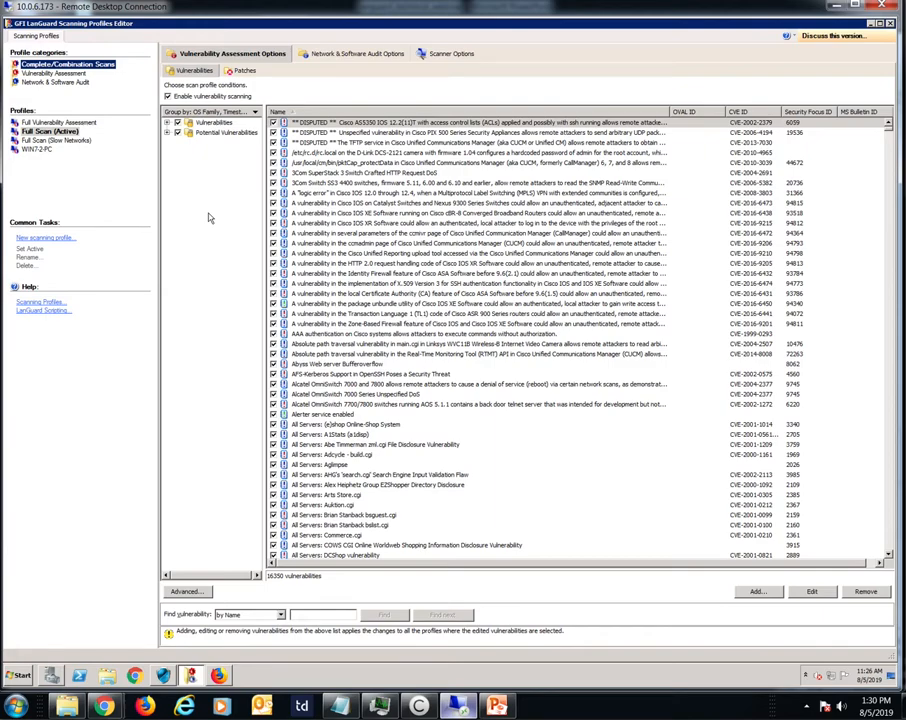
Step: Review the Full Scan profile's vulnerability search and grouping options, and open its list of patches to check
left_click(316, 613)
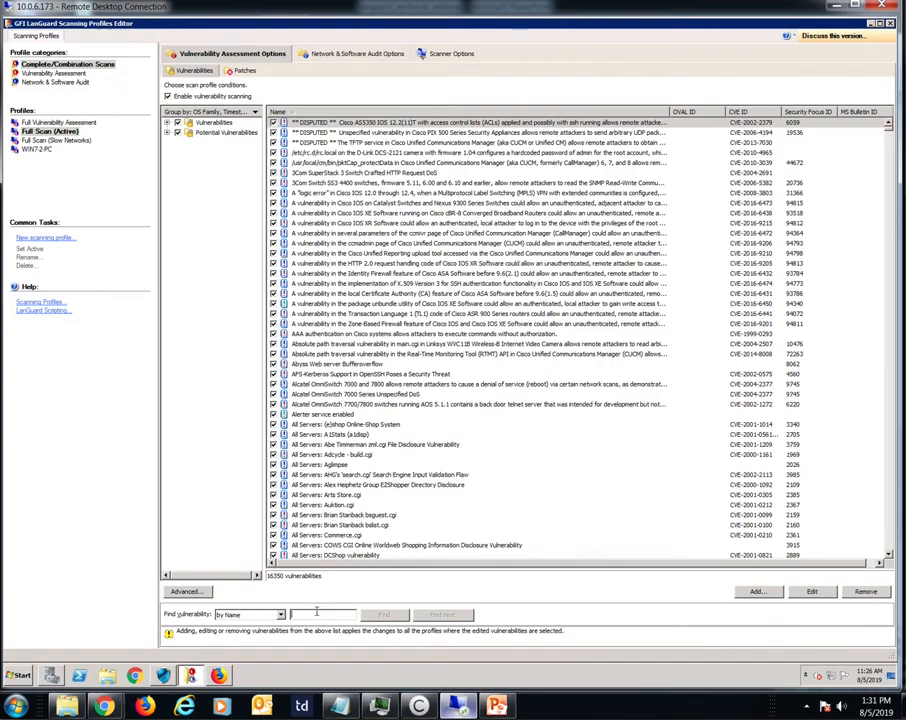
left_click(254, 112)
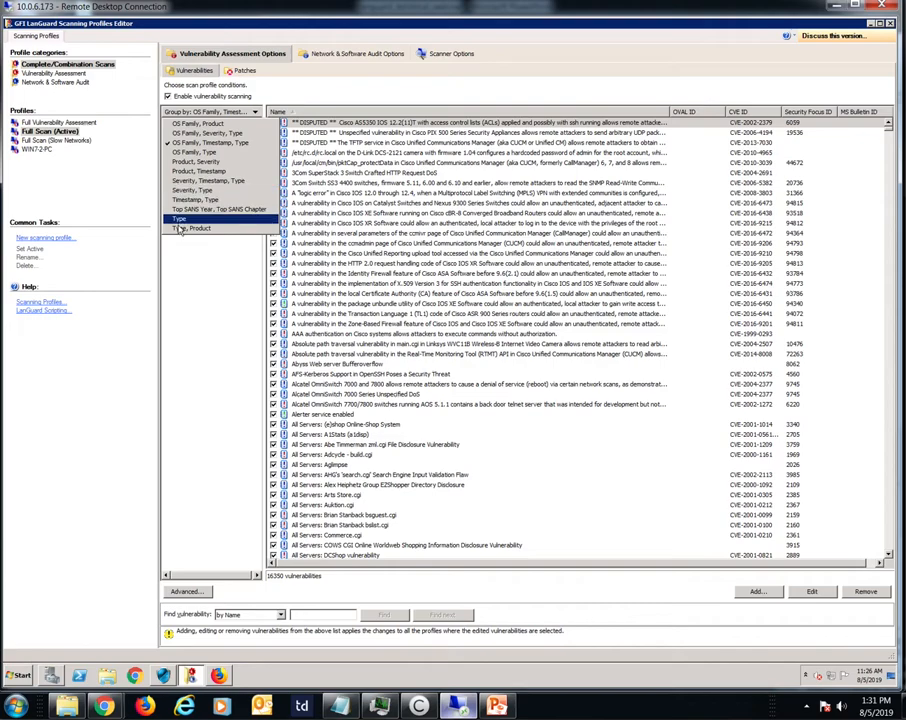
left_click(355, 79)
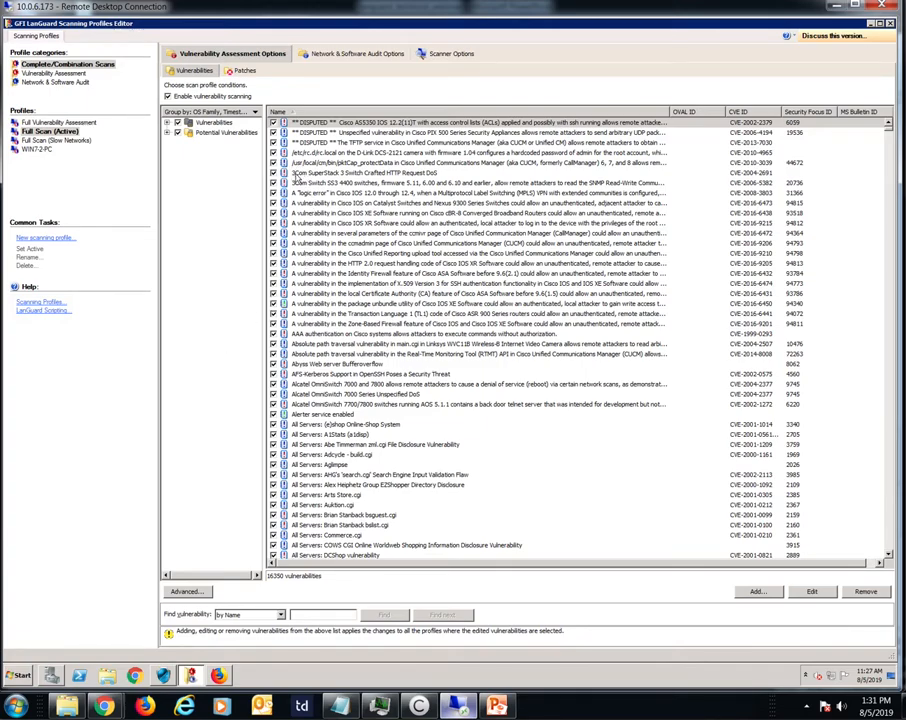
left_click(238, 70)
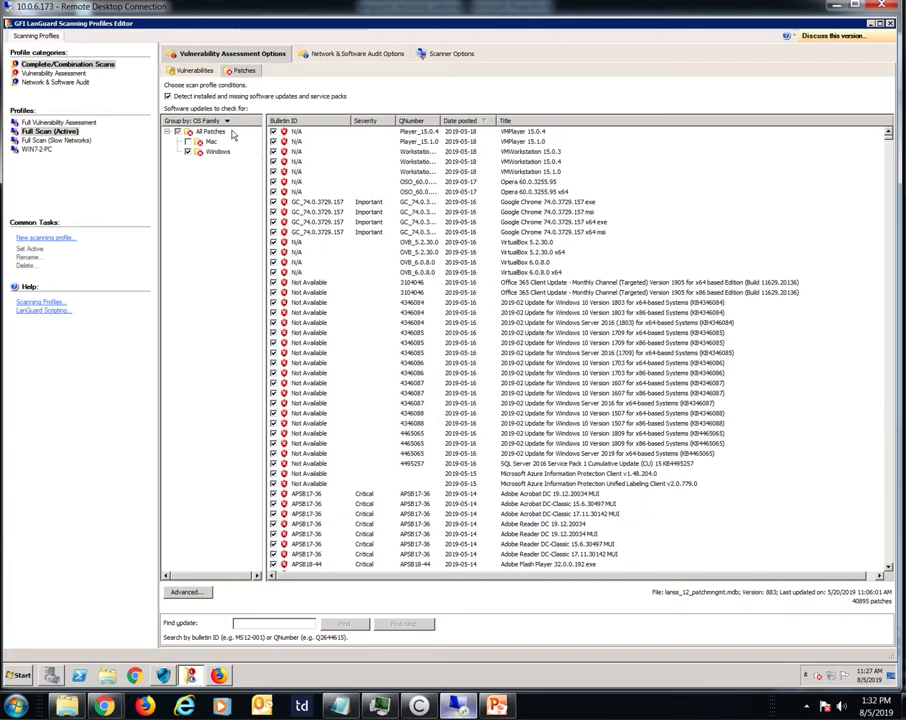
Step: Review the Full Scan profile's patch grouping choices and its scanner options, including the network scanner's thread count
left_click(227, 122)
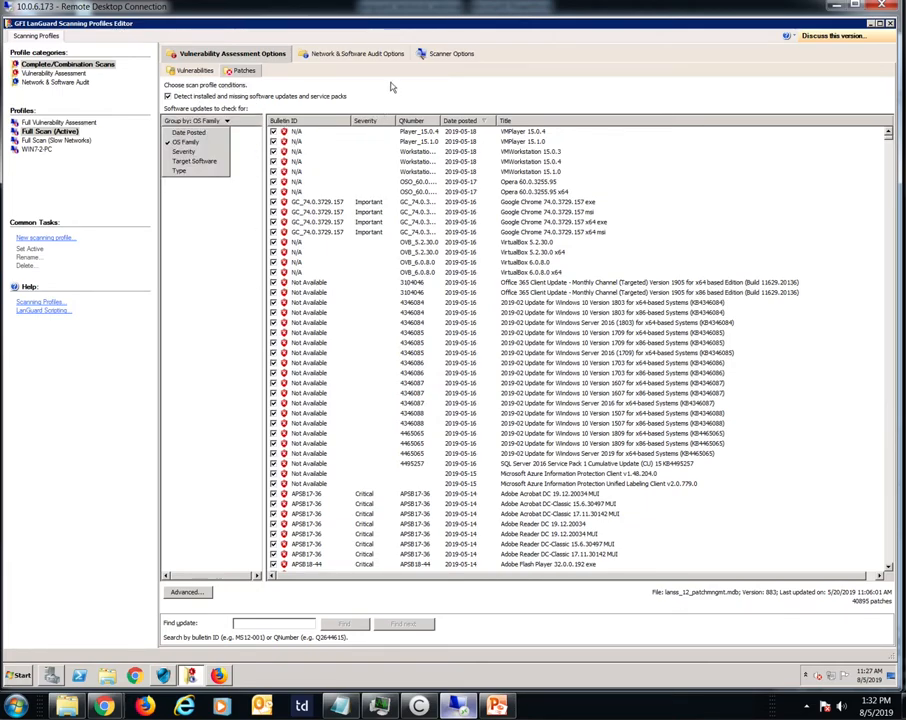
left_click(394, 86)
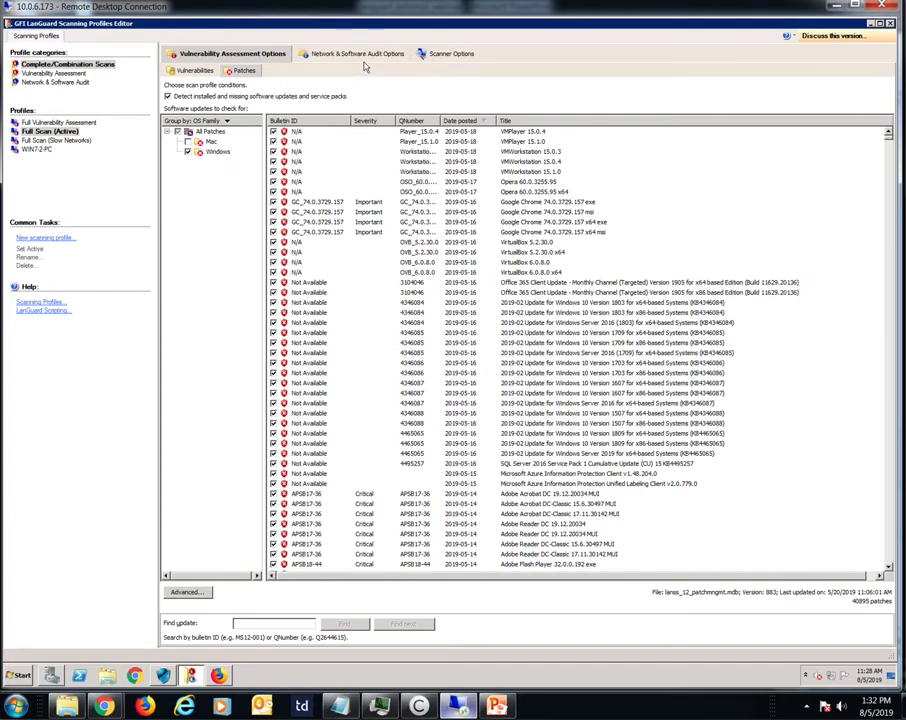
left_click(440, 53)
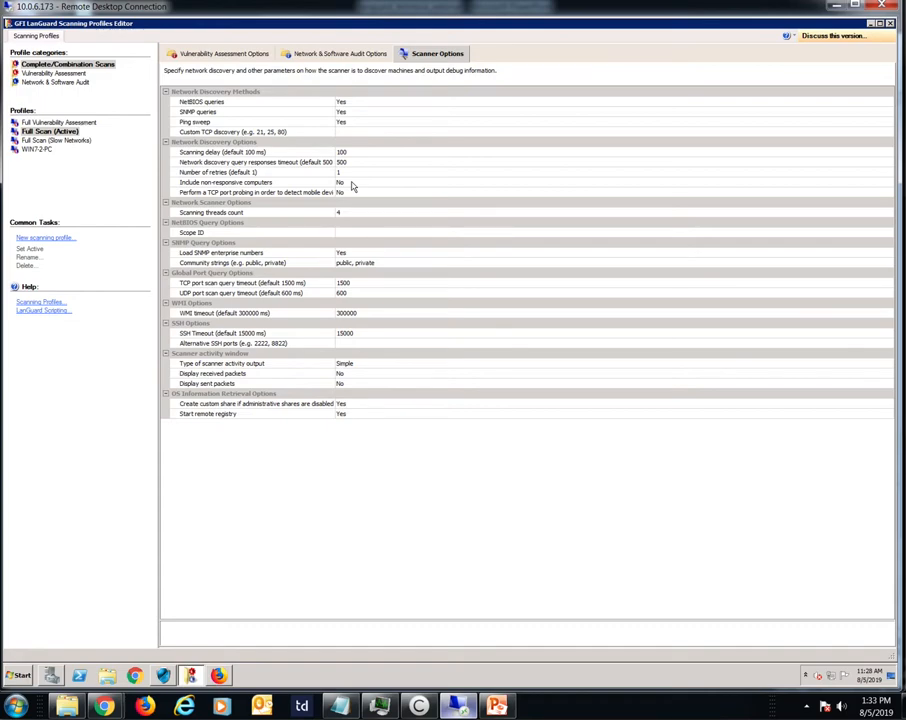
left_click(348, 211)
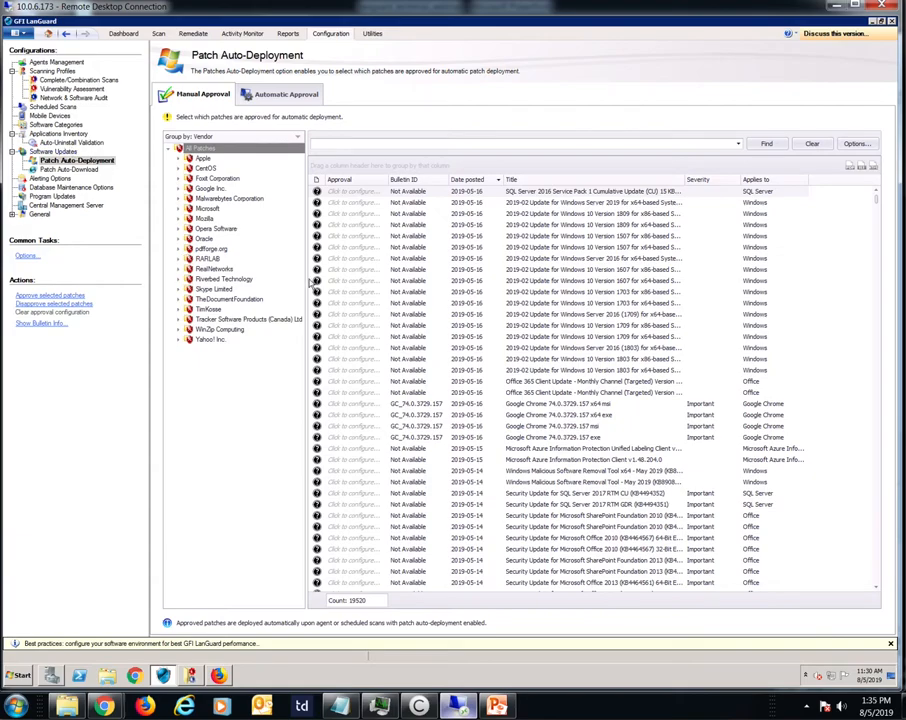
Step: Examine the manual approval choices for a patch and the automatic approval settings in Patch Auto-Deployment
left_click(340, 190)
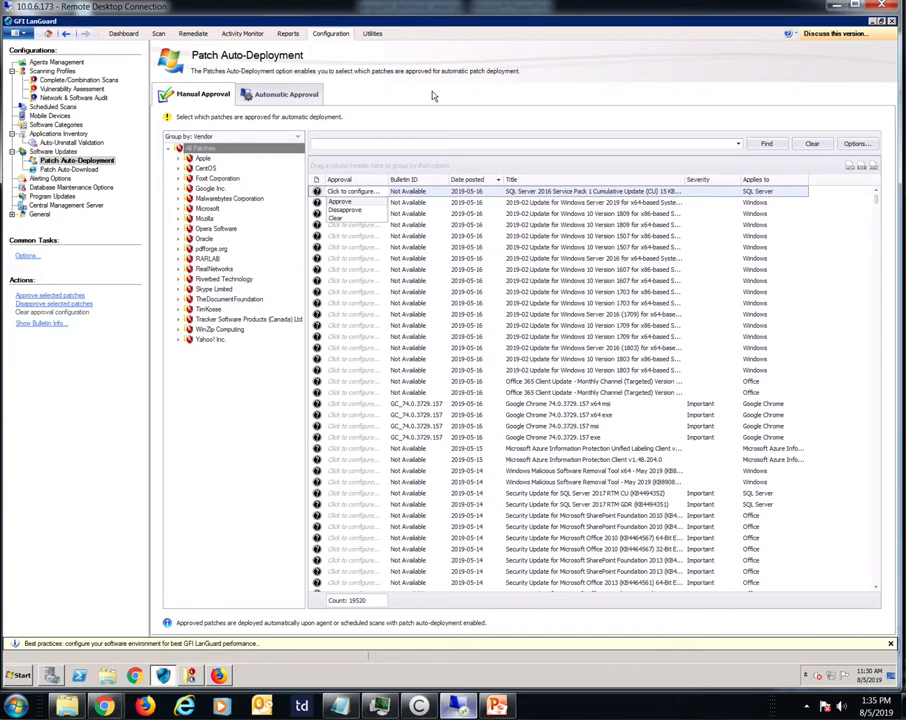
left_click(260, 94)
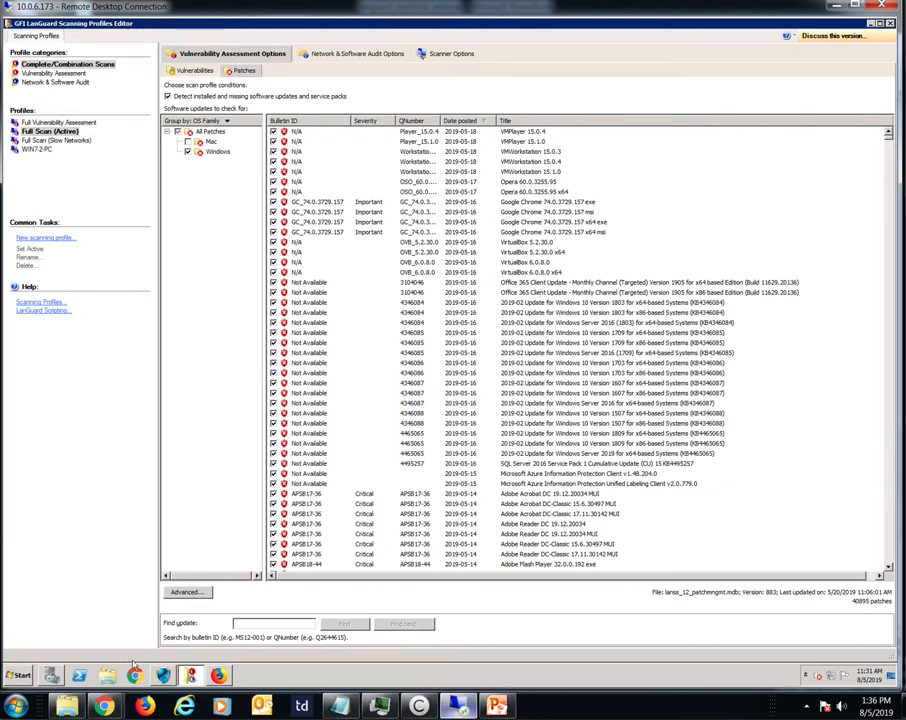
left_click(161, 677)
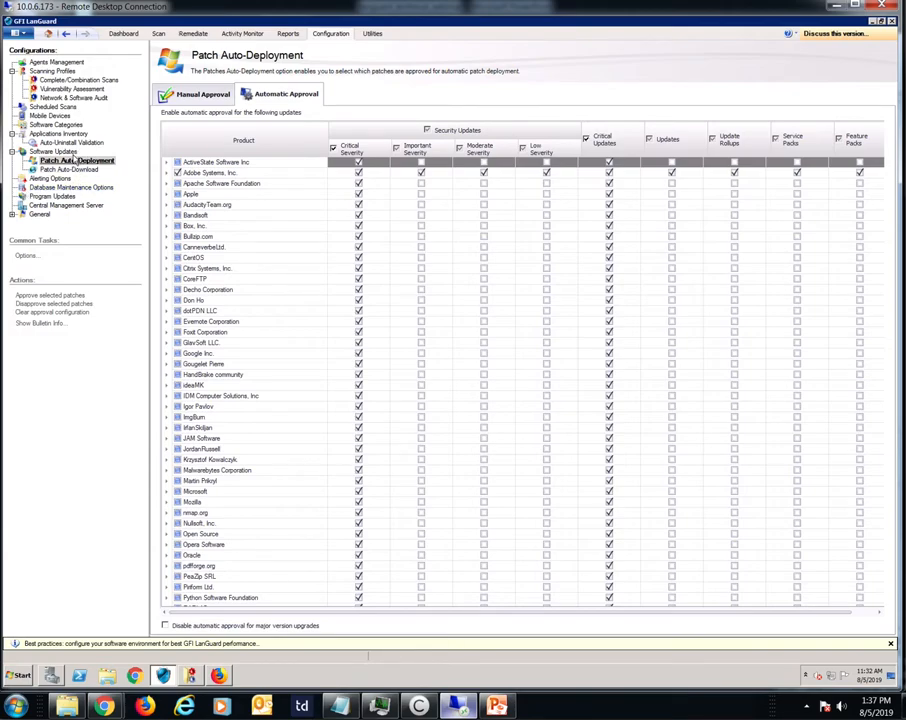
Step: Open the Patch Auto-Download properties and review the unused-patch removal periods and the allowed download timeframe
left_click(70, 169)
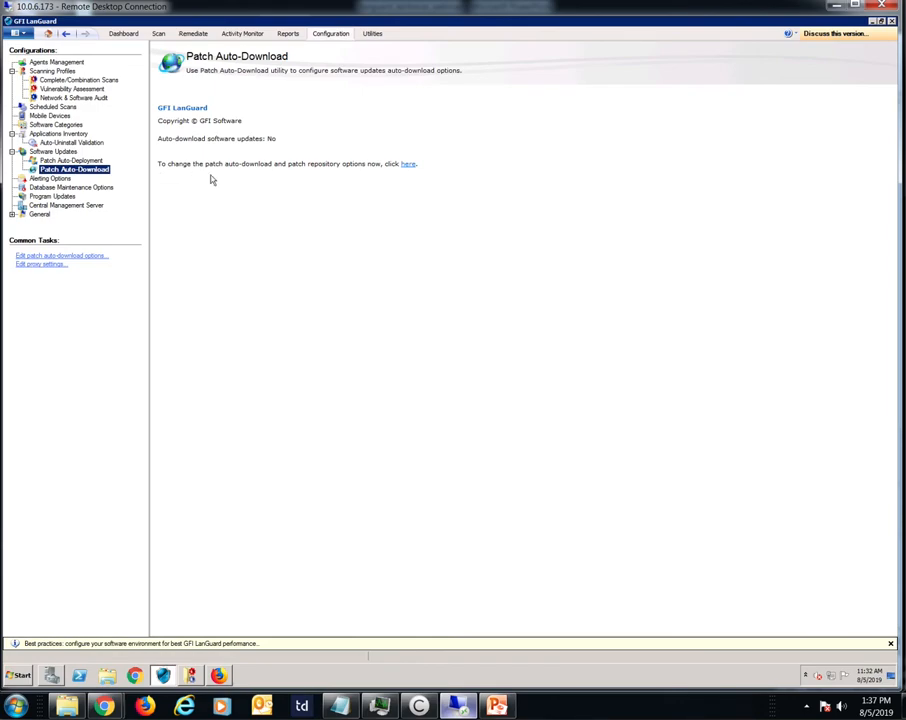
left_click(406, 164)
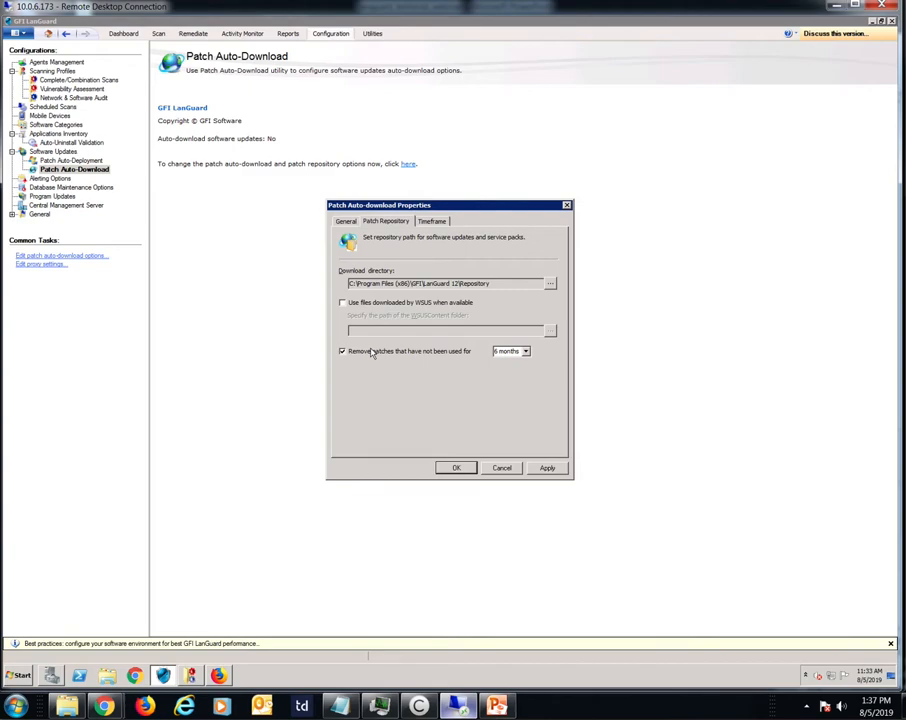
left_click(525, 351)
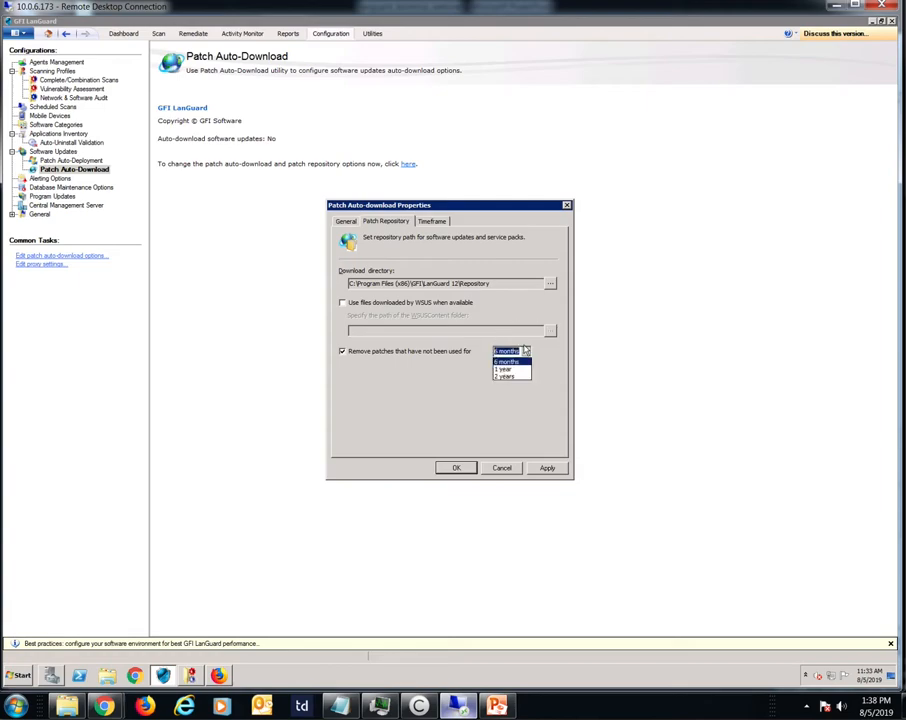
left_click(529, 390)
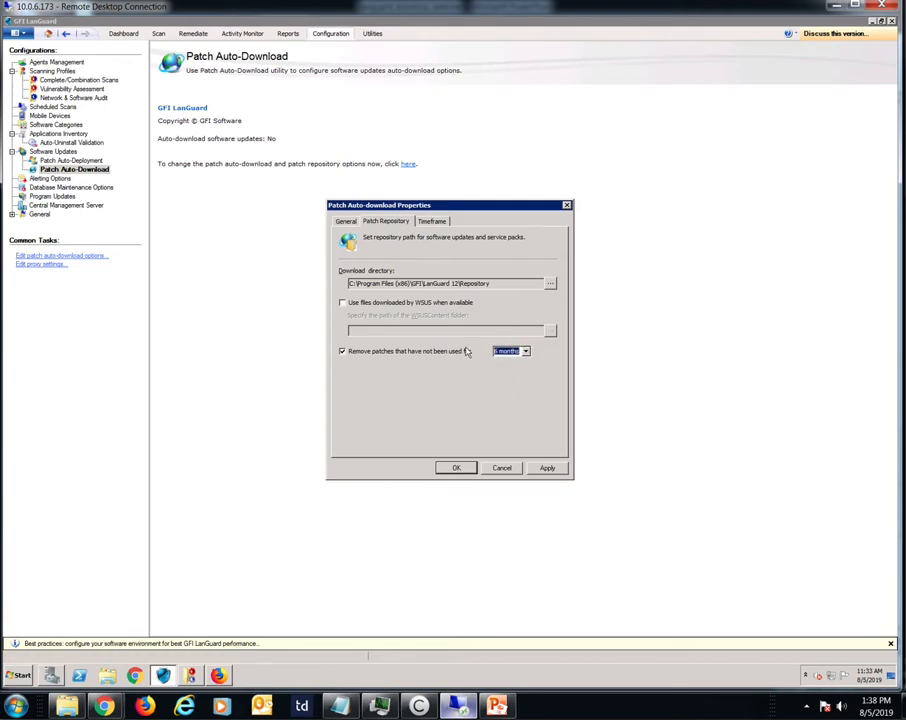
left_click(426, 222)
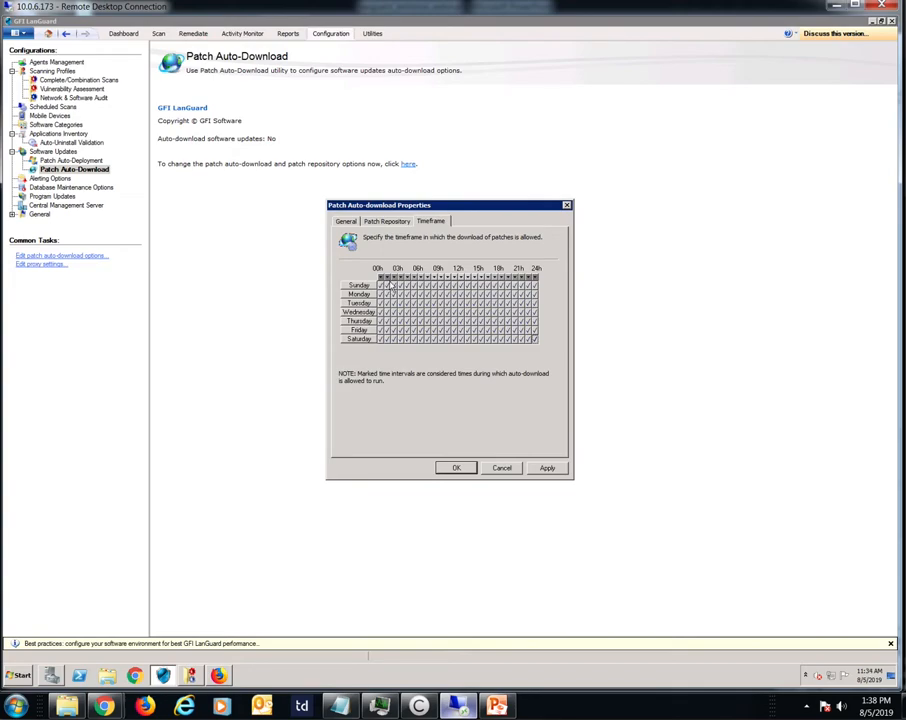
Step: Compare the general auto-download choices Only needed patches and All patches, keep All patches and open its configuration
left_click(344, 220)
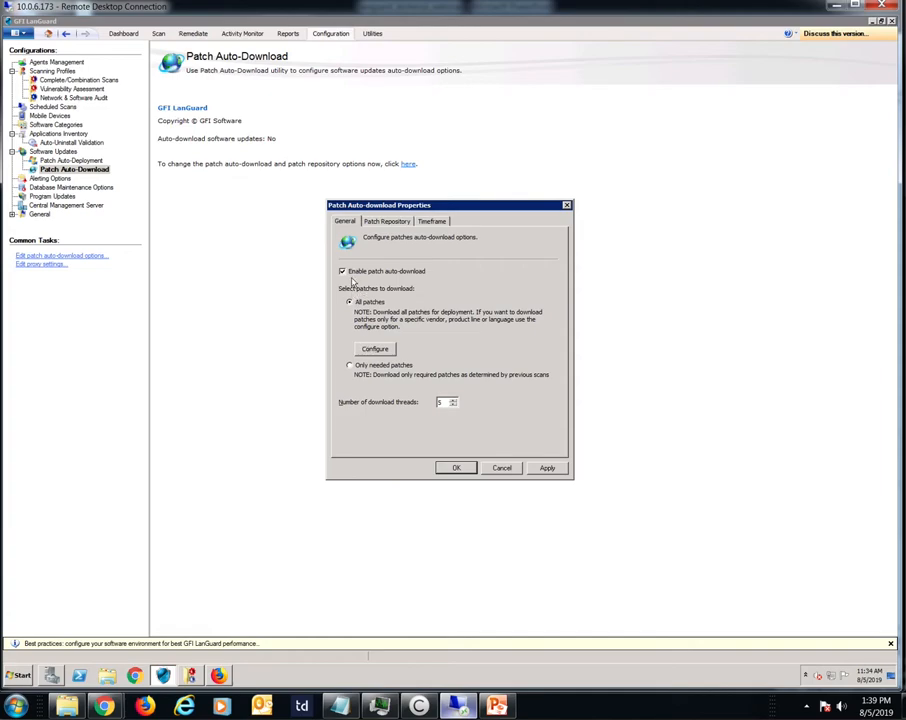
left_click(348, 365)
left_click(349, 301)
left_click(367, 348)
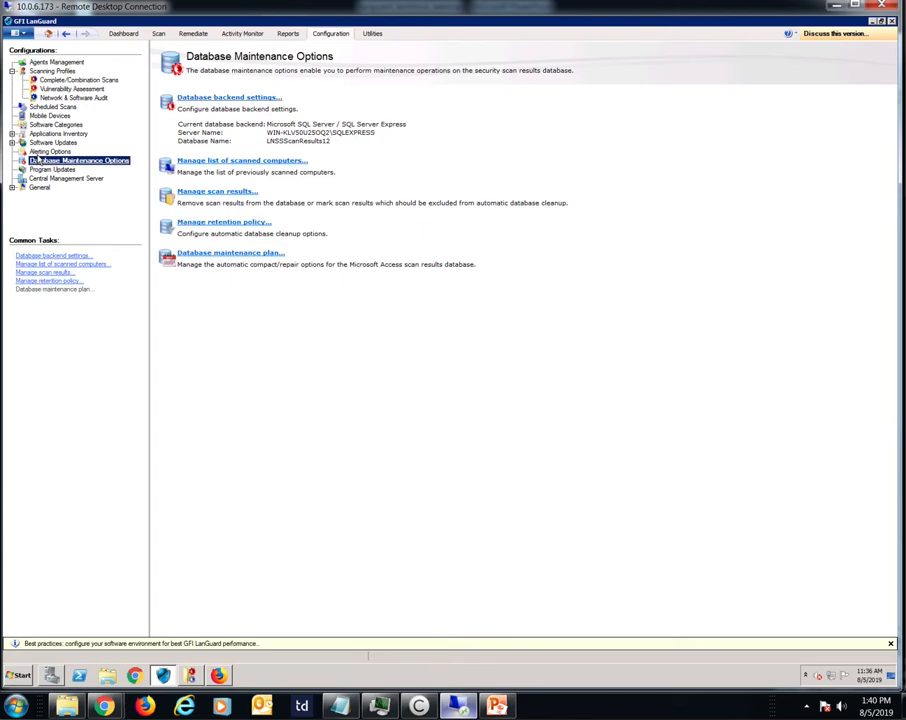
Step: Inspect the SQL Server instance in the database backend settings, close them without changes and open the list of scanned computers
left_click(212, 97)
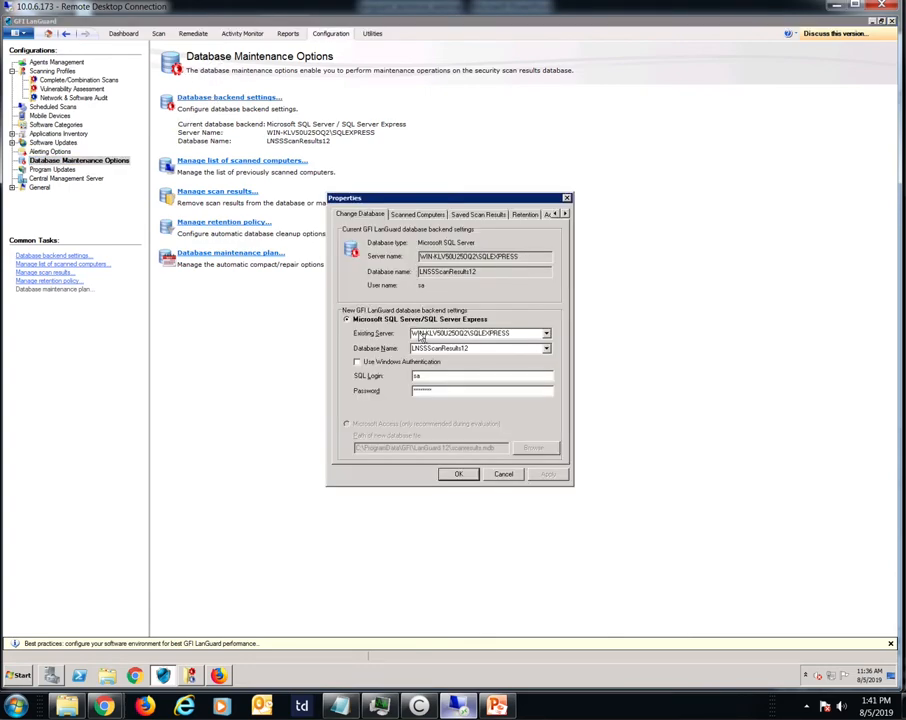
left_click(415, 336)
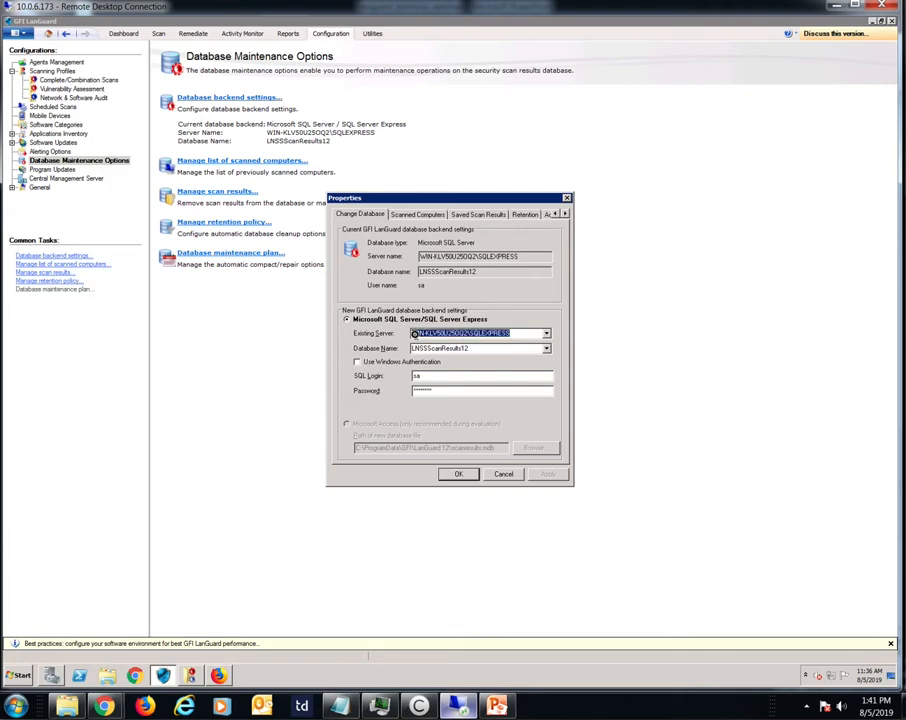
left_click(476, 334)
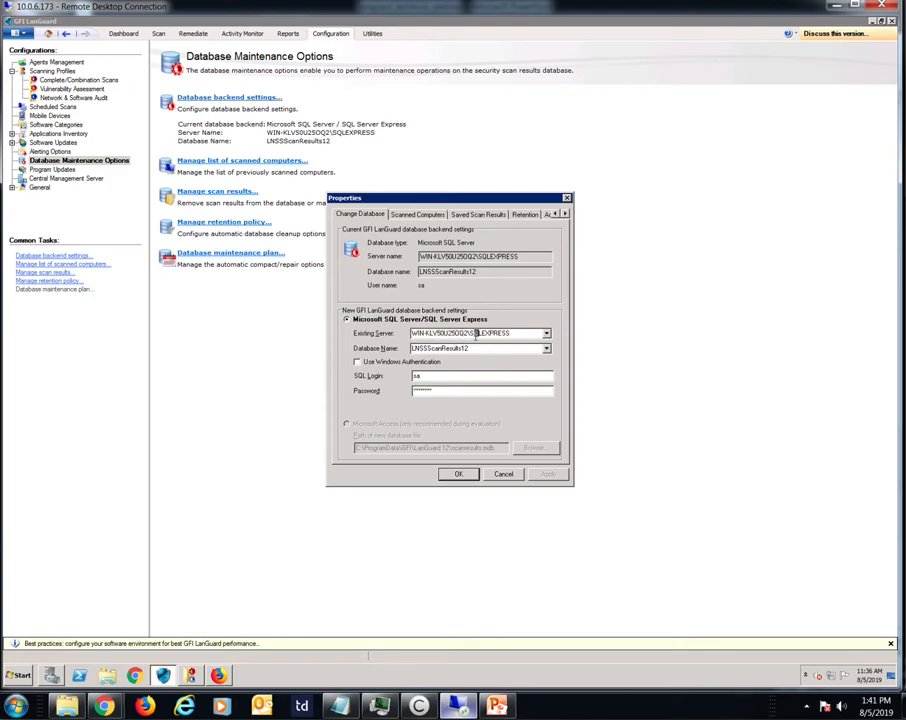
left_click_drag(471, 334, 510, 334)
left_click(503, 475)
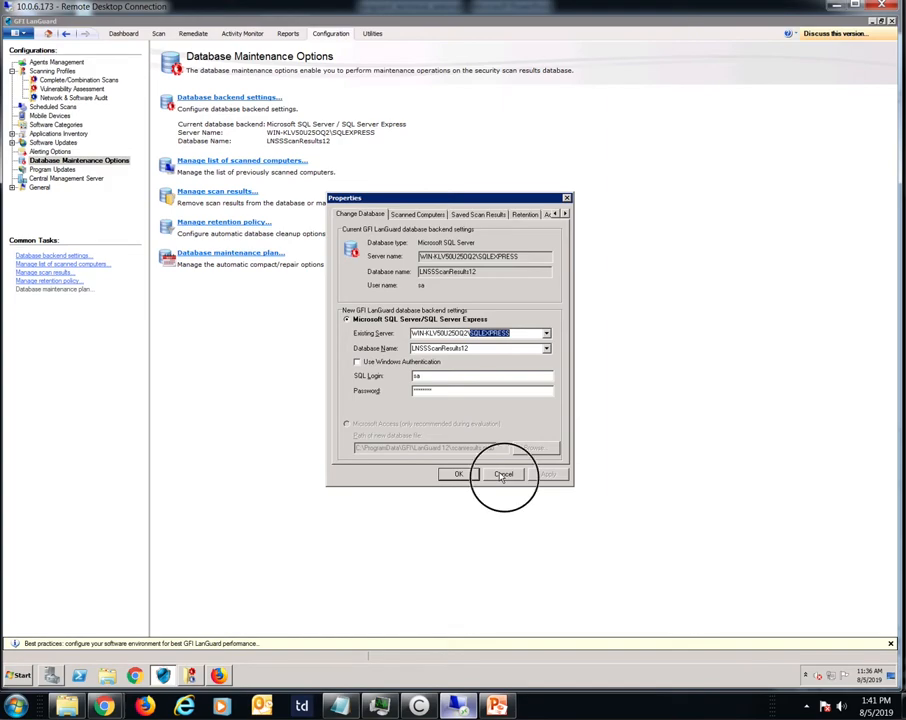
left_click(241, 160)
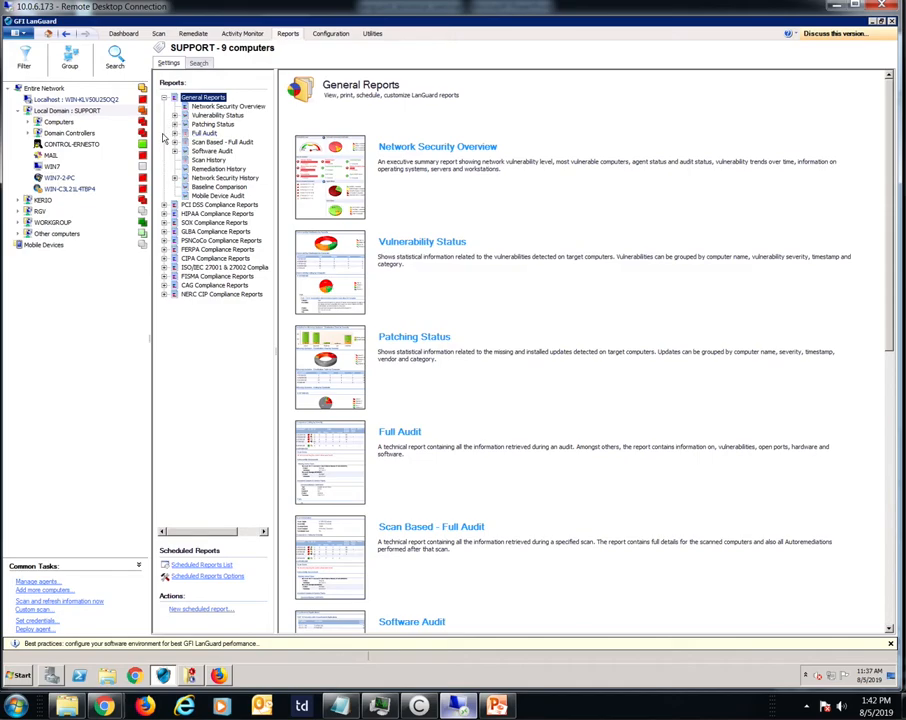
Step: Open the Last Scan Details report under Scan Based - Full Audit and review its report items and filters
left_click(174, 142)
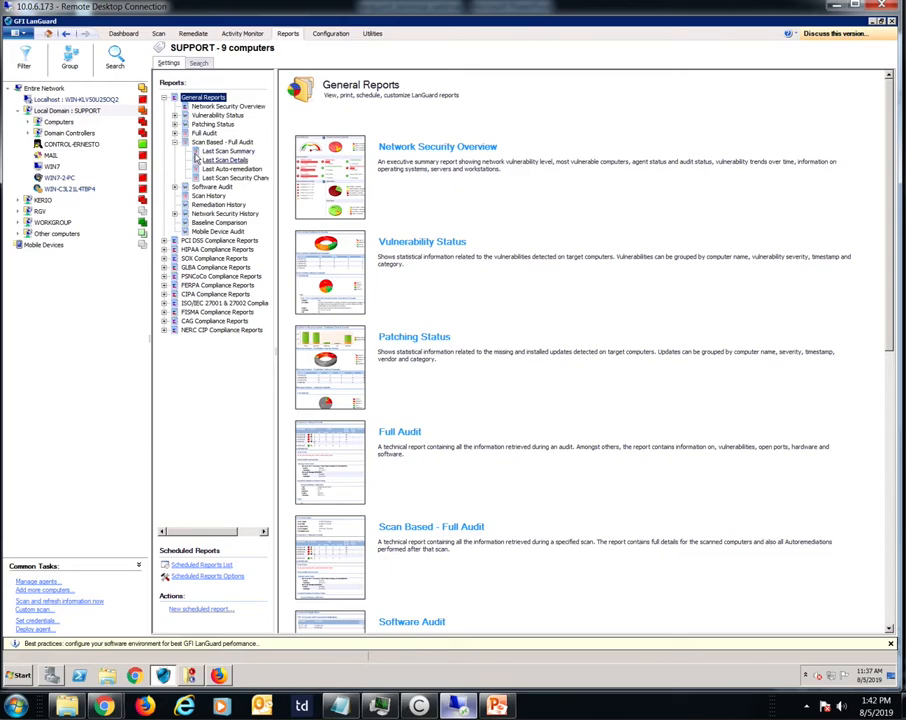
left_click(199, 160)
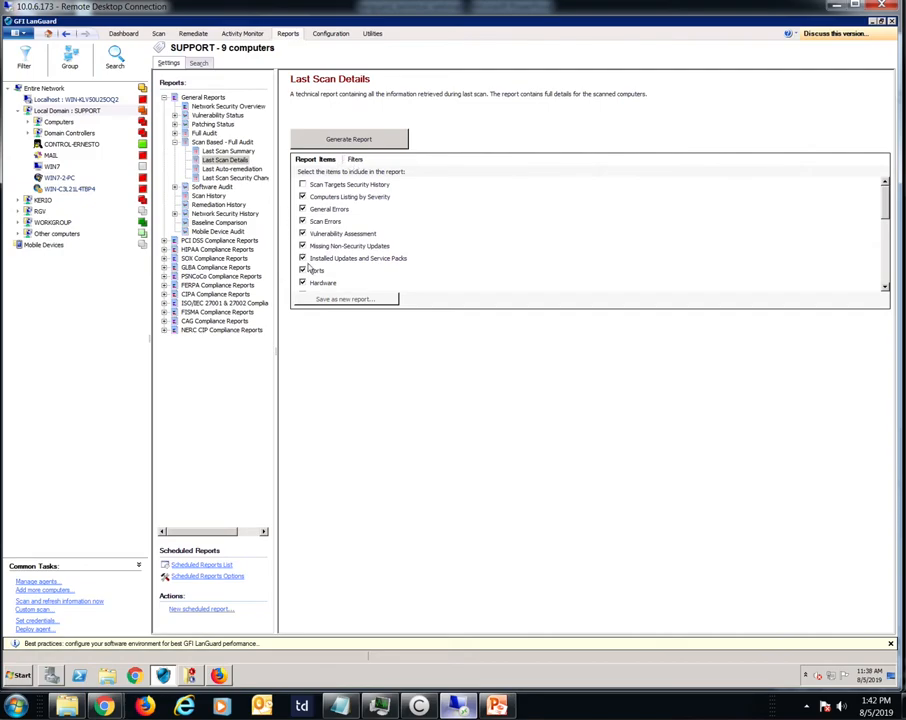
left_click(882, 211)
left_click_drag(882, 211, 884, 282)
left_click(356, 160)
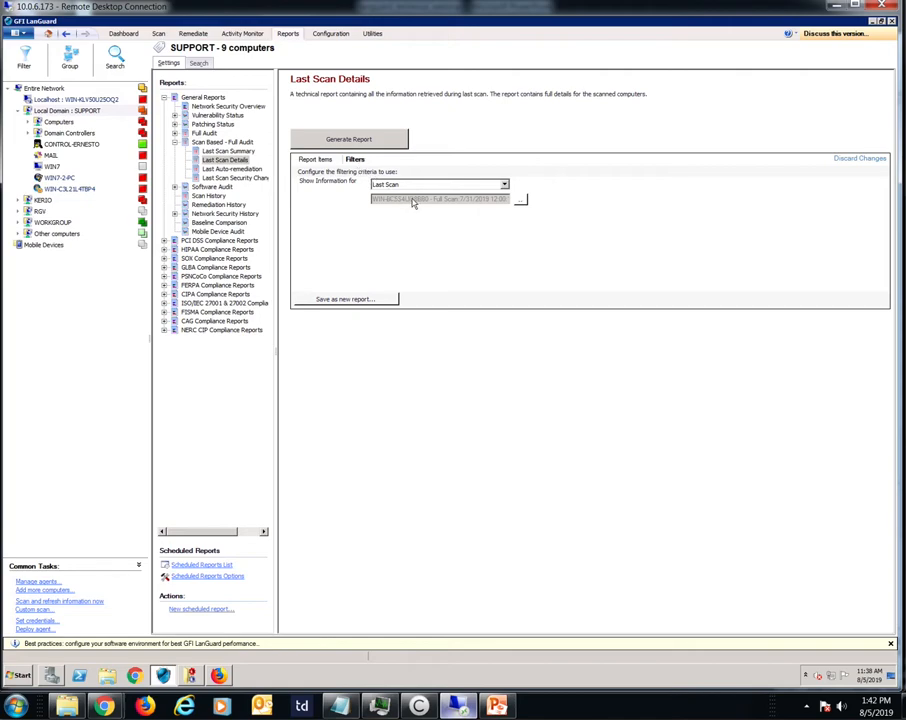
Step: Filter the report by Selected Scan, choose the Domain_Support Full Scan of 6/11/2019 and generate the report
left_click(502, 186)
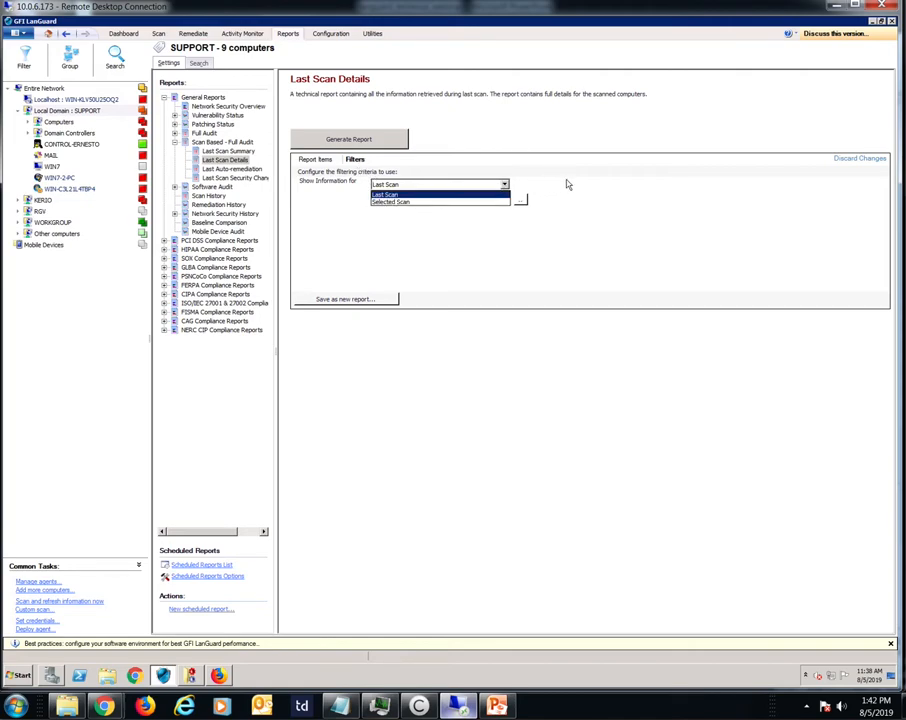
left_click(418, 203)
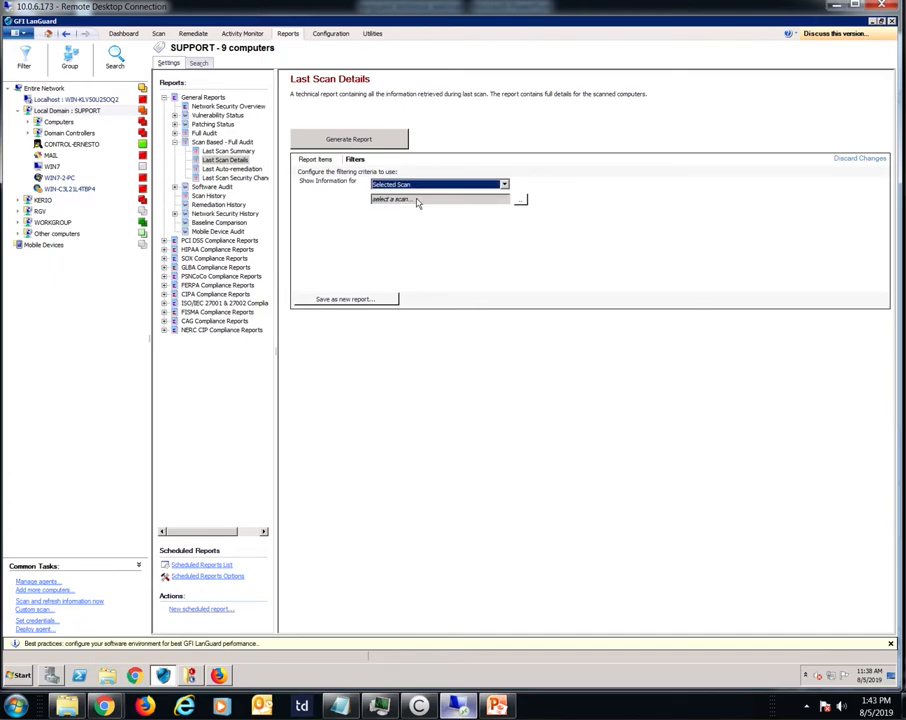
left_click(516, 200)
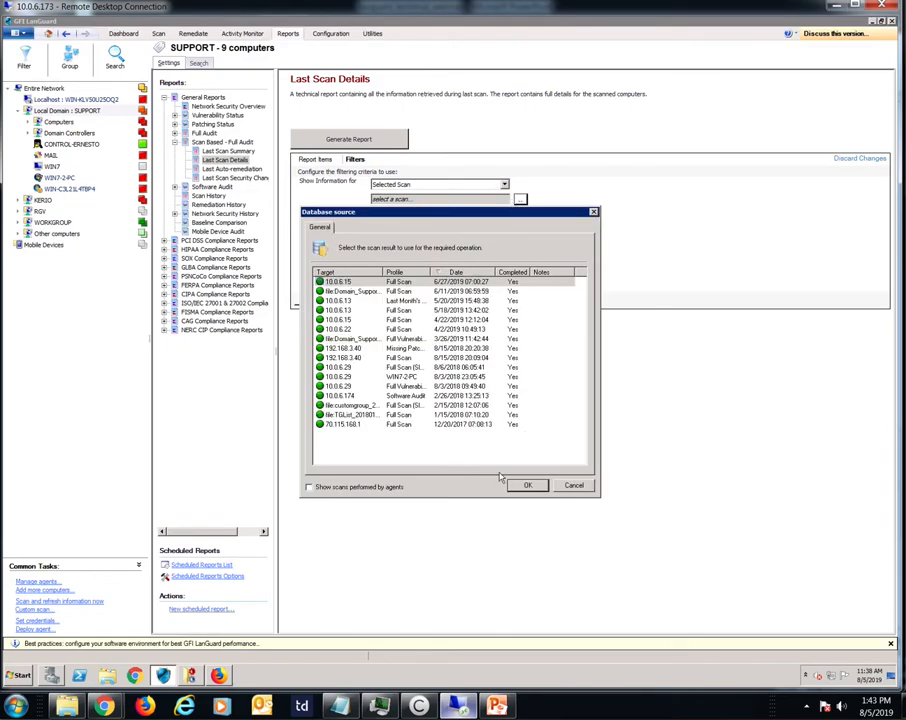
left_click(528, 487)
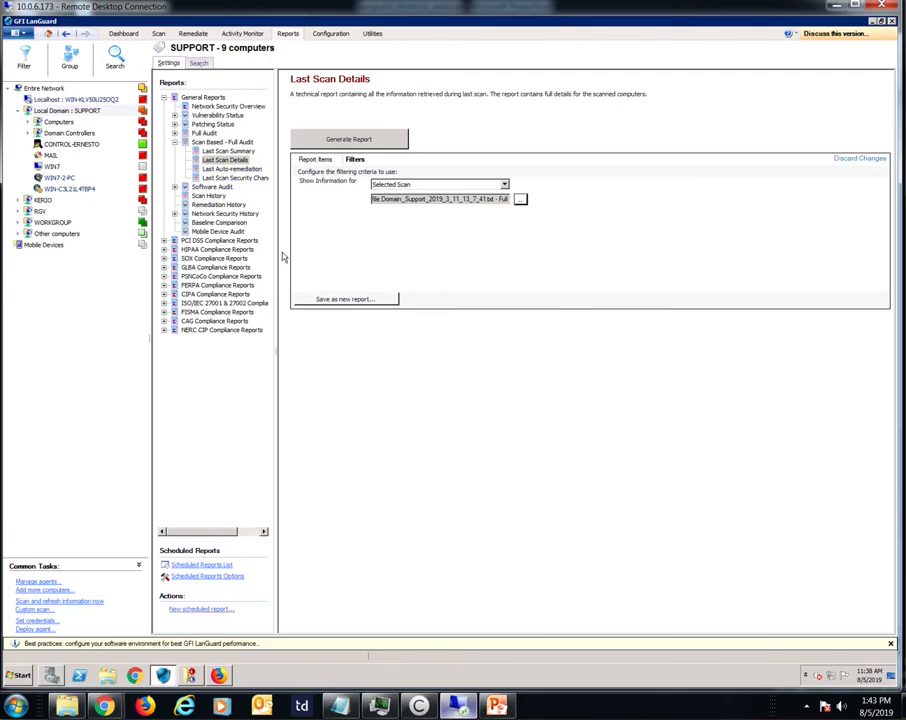
left_click(340, 139)
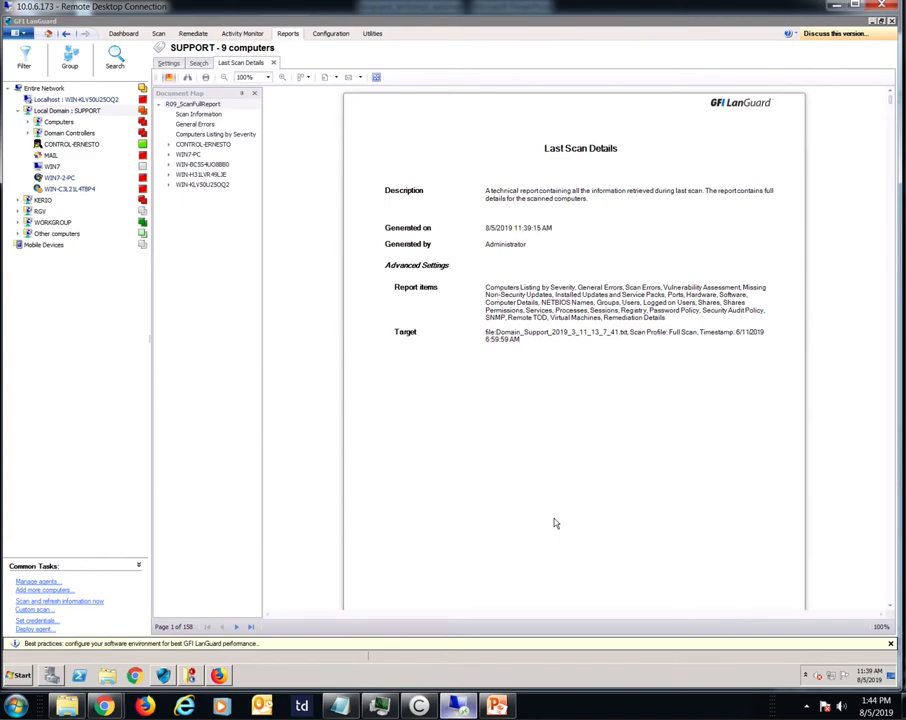
Step: Browse the generated report's computer listing and the first computer's vulnerability assessment, computer properties and security audit policy sections
left_click_drag(886, 98, 885, 105)
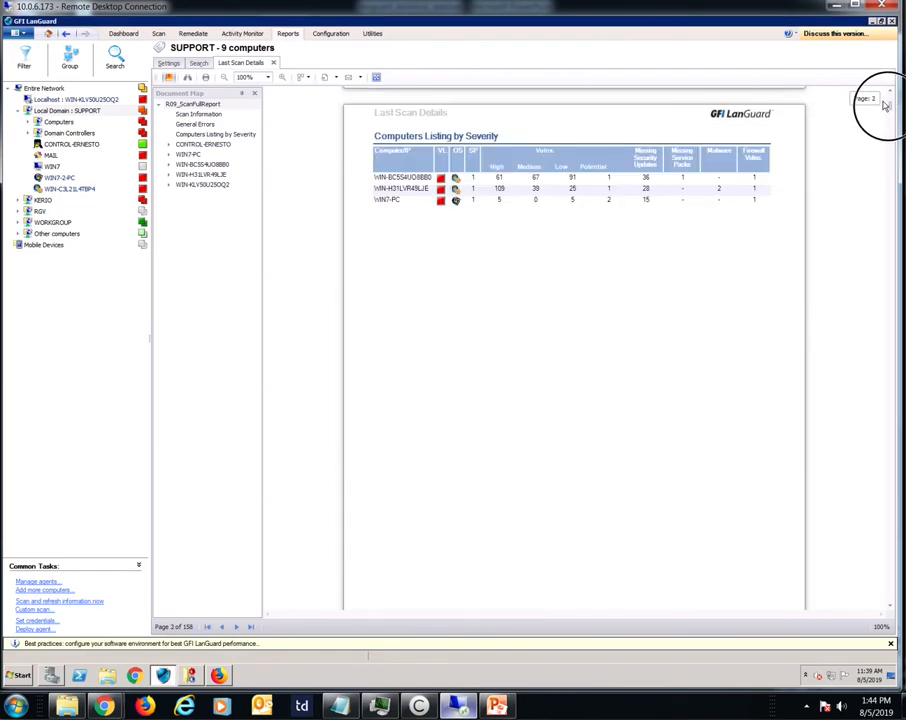
left_click_drag(885, 105, 886, 115)
left_click(171, 145)
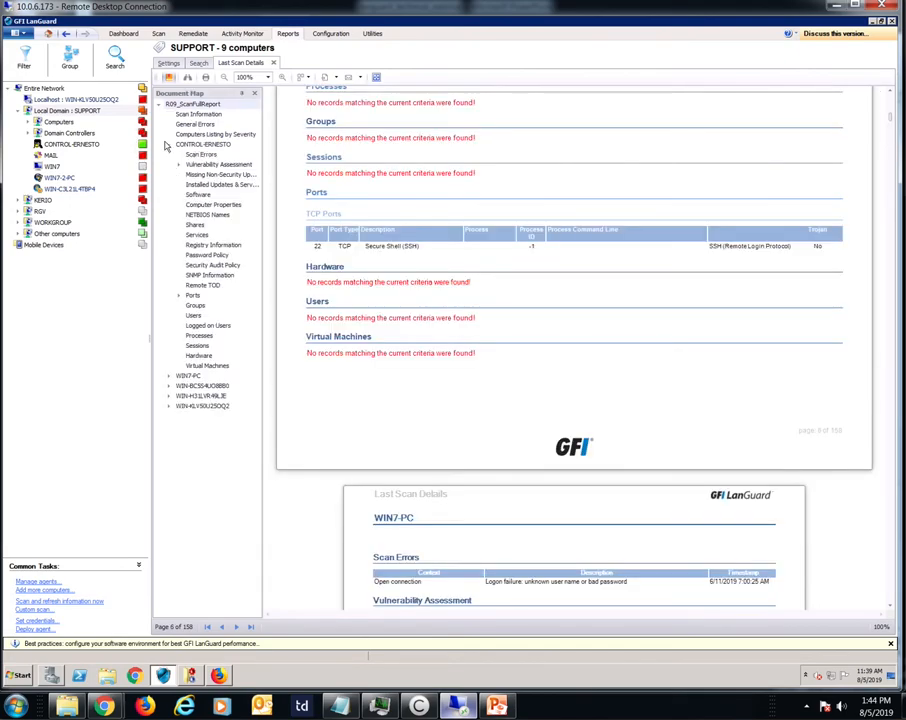
left_click(181, 166)
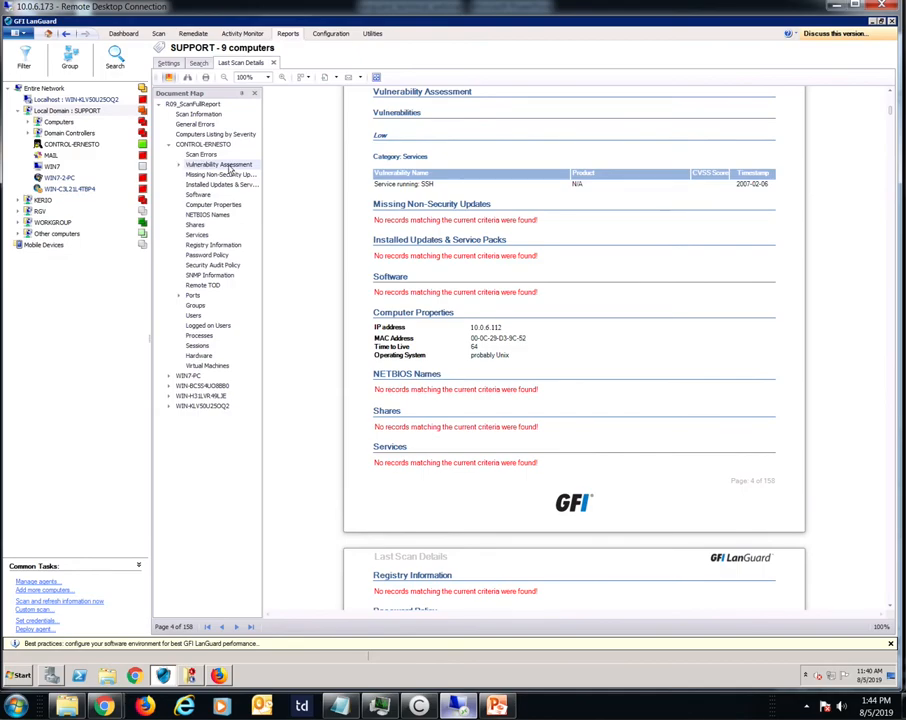
left_click(205, 204)
left_click(192, 265)
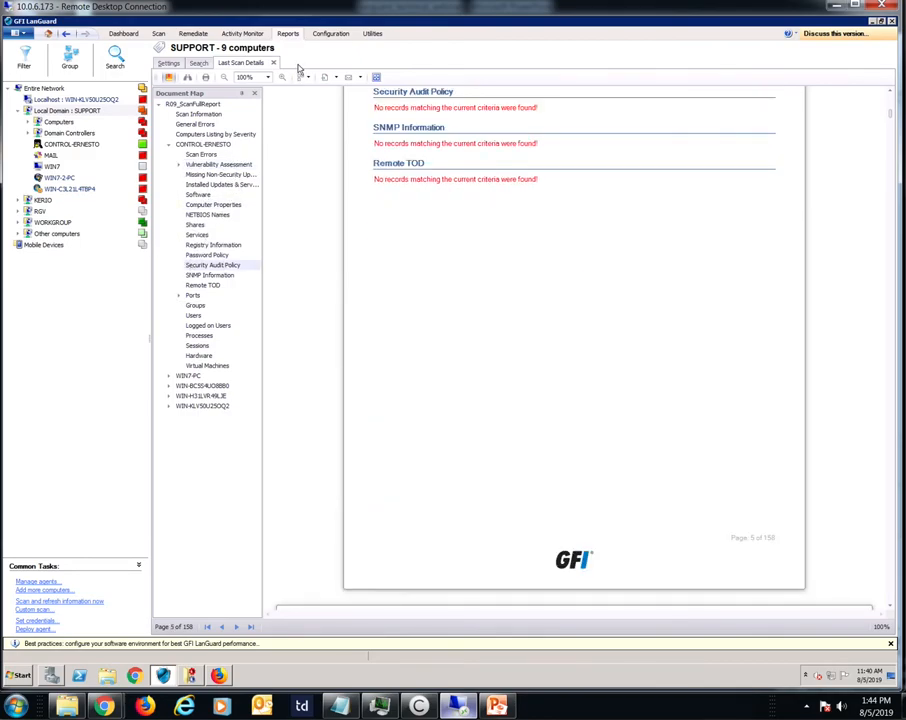
Step: Return to the report settings, expand the PCI DSS Compliance Reports and widen the list to read the report names
left_click(167, 63)
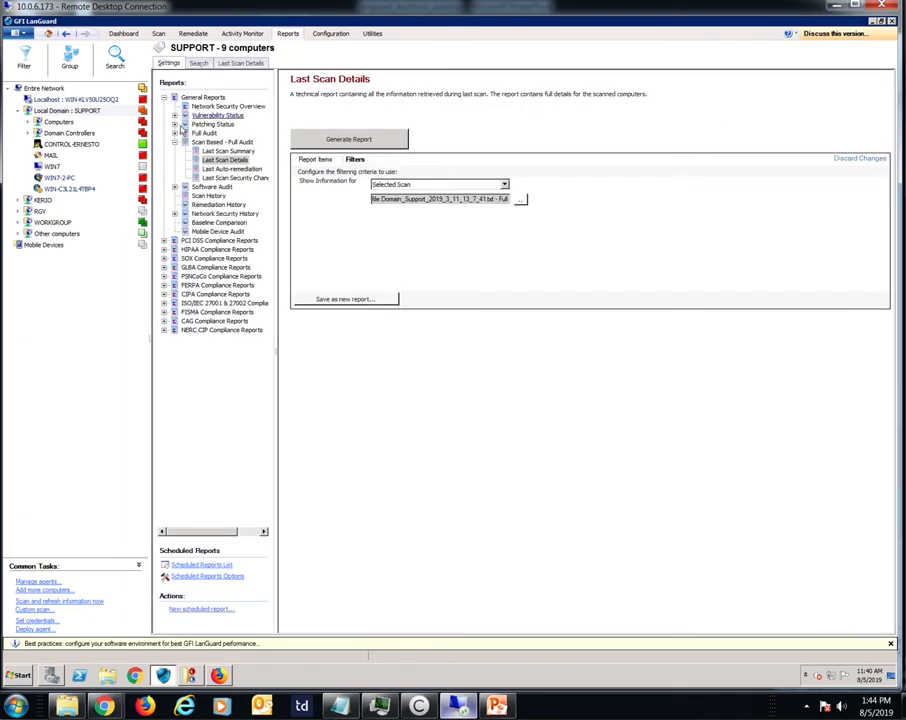
left_click(163, 240)
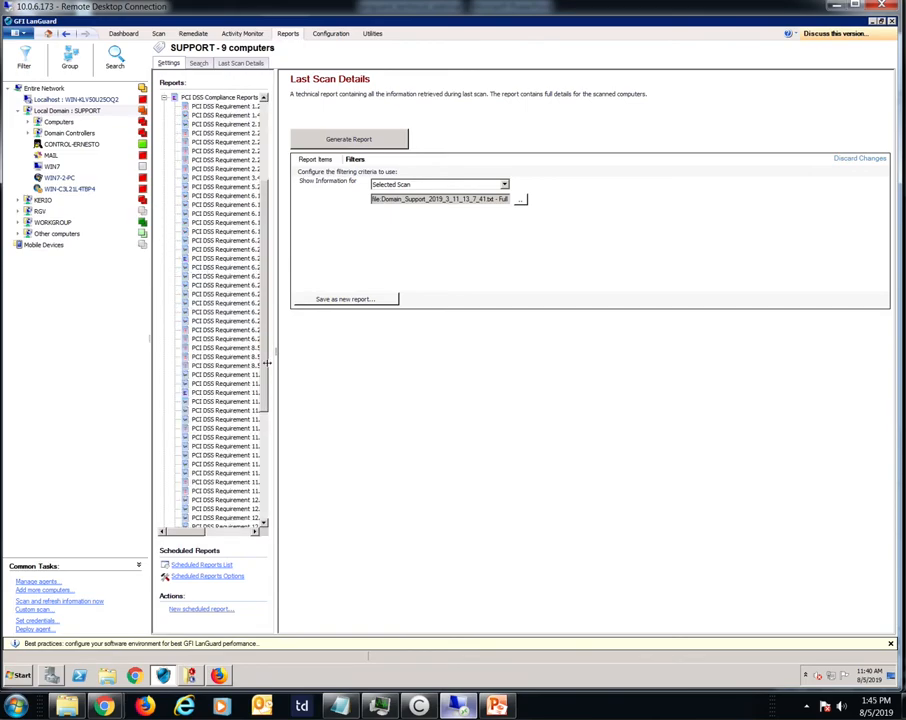
left_click_drag(271, 370, 356, 372)
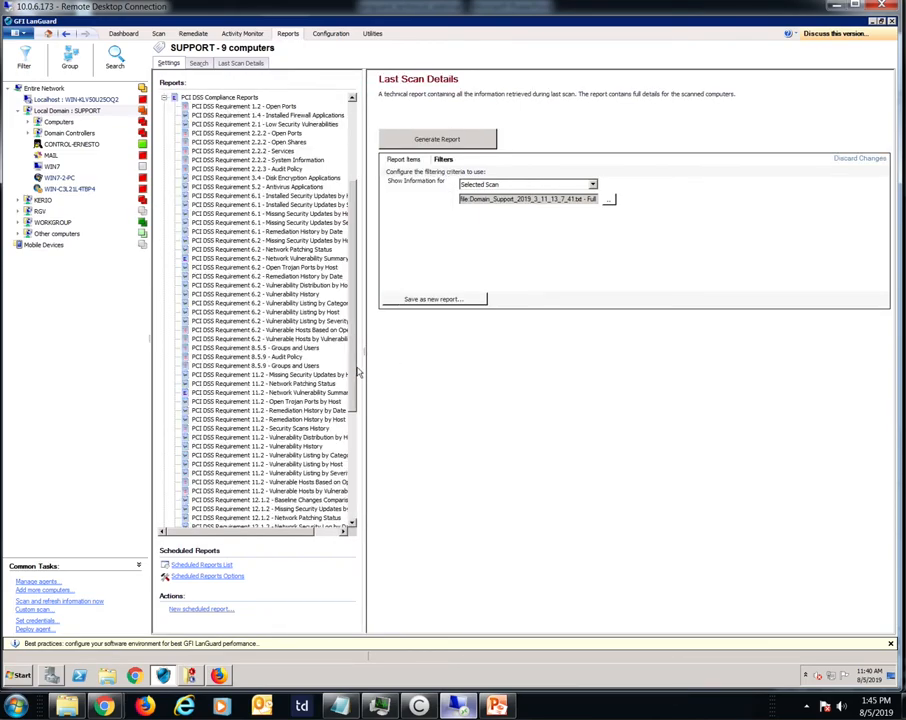
scroll(303, 384, "down", 4)
scroll(341, 414, "up", 1)
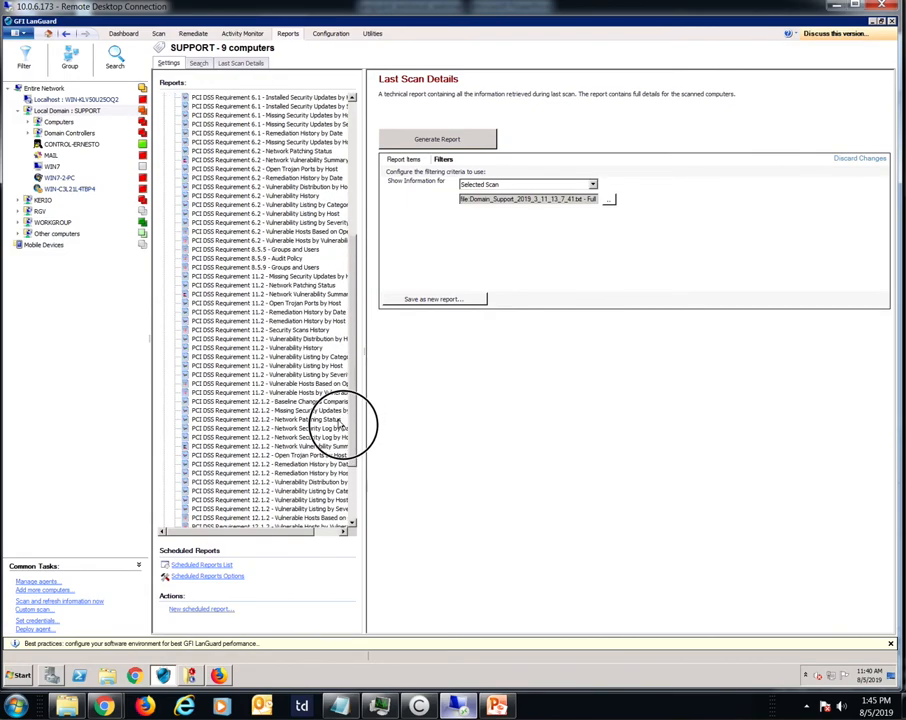
Step: Open the PCI DSS Requirement 12.1.2 - Network Patching Status report, review its filters and generate the report
scroll(341, 424, "down", 1)
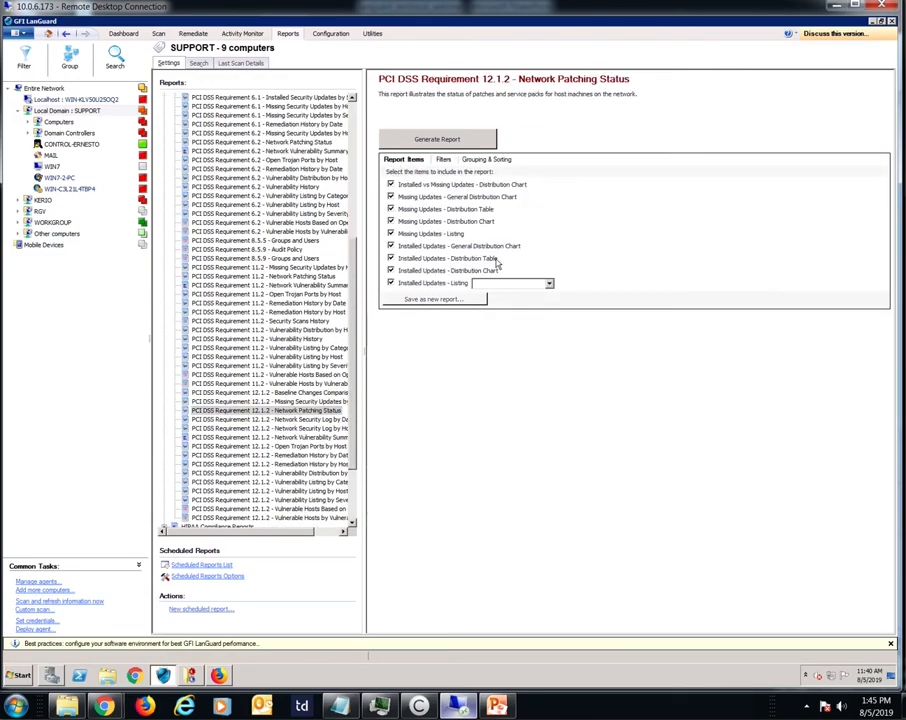
left_click(442, 160)
left_click(410, 138)
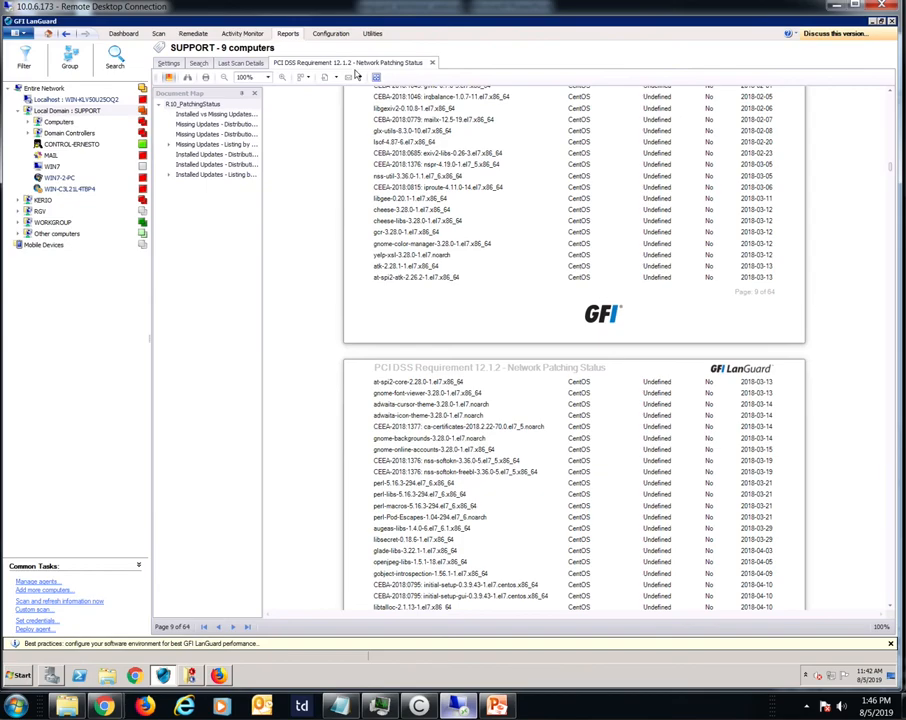
Step: Review the generated report's e-mail and export file formats, and open a new scheduled report from the report settings
left_click(356, 75)
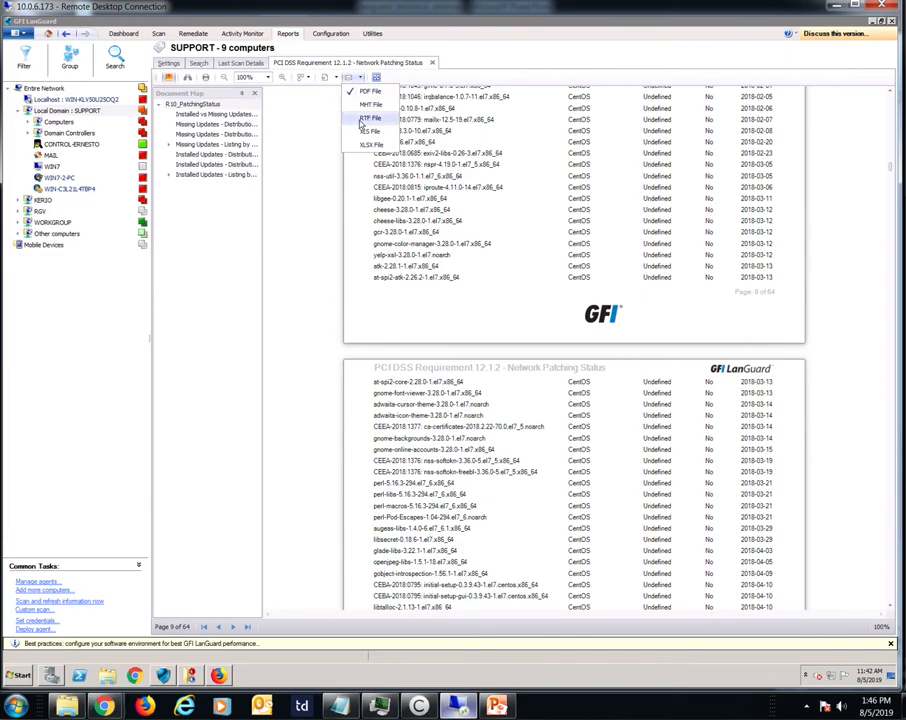
left_click(328, 77)
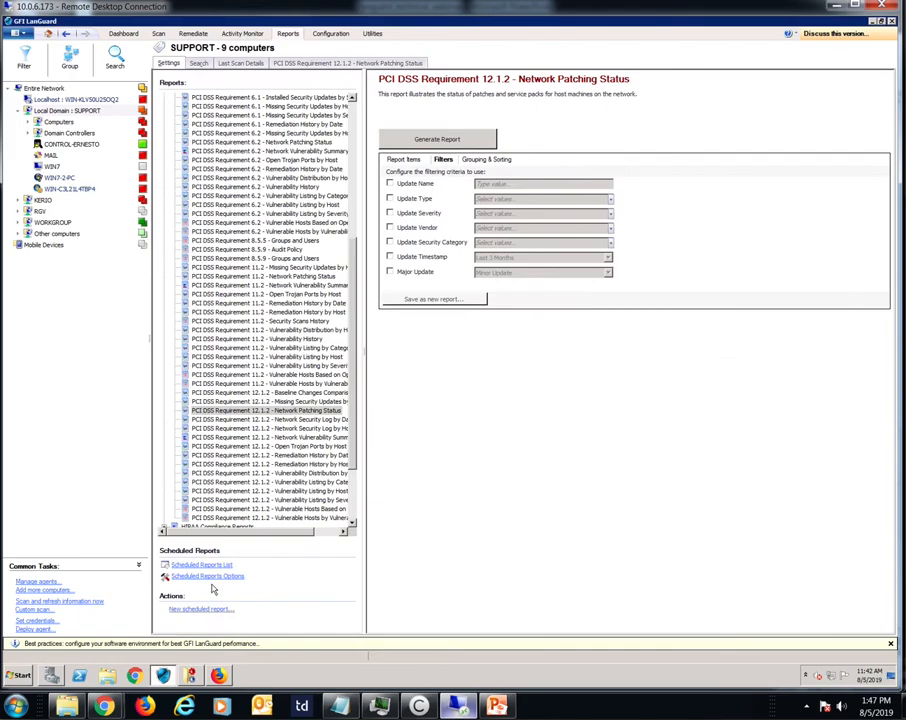
left_click(199, 610)
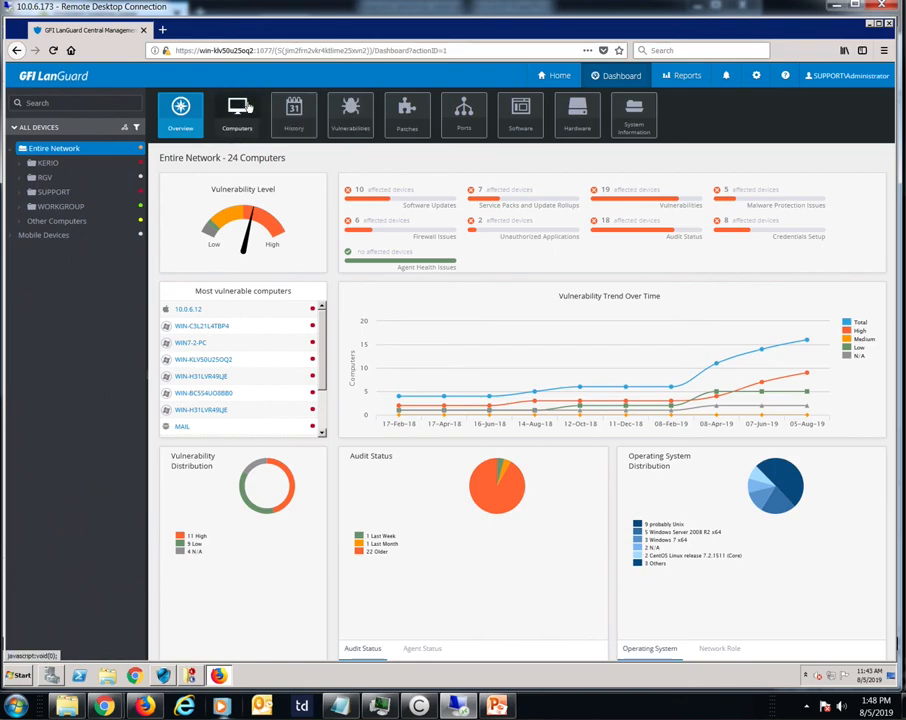
Step: In the GFI LanGuard Central Management web console, view the entire network's vulnerabilities and patches, and open the general reports
left_click(346, 122)
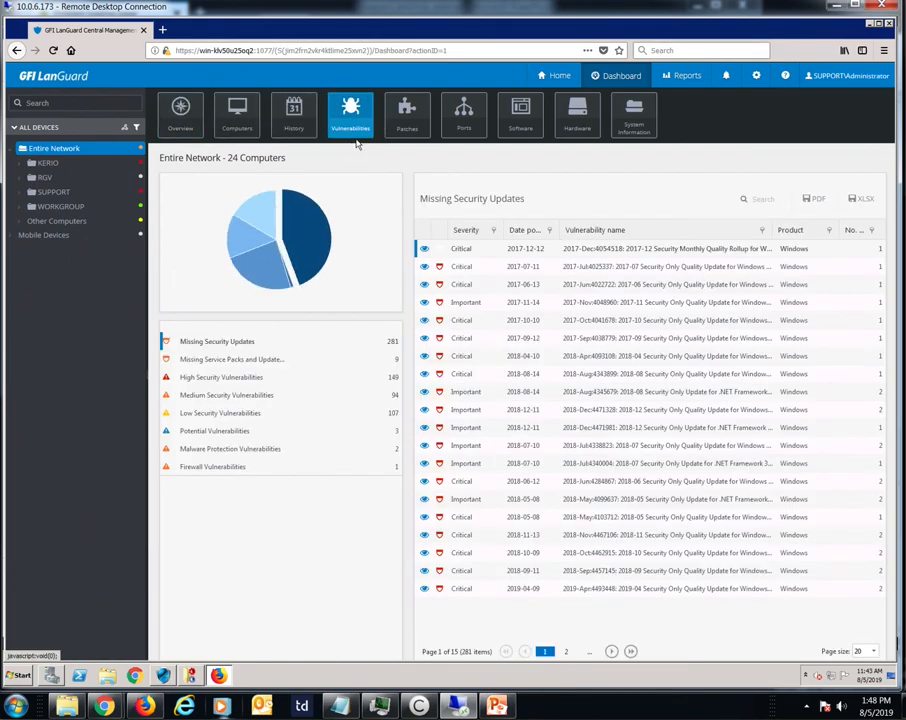
left_click(406, 122)
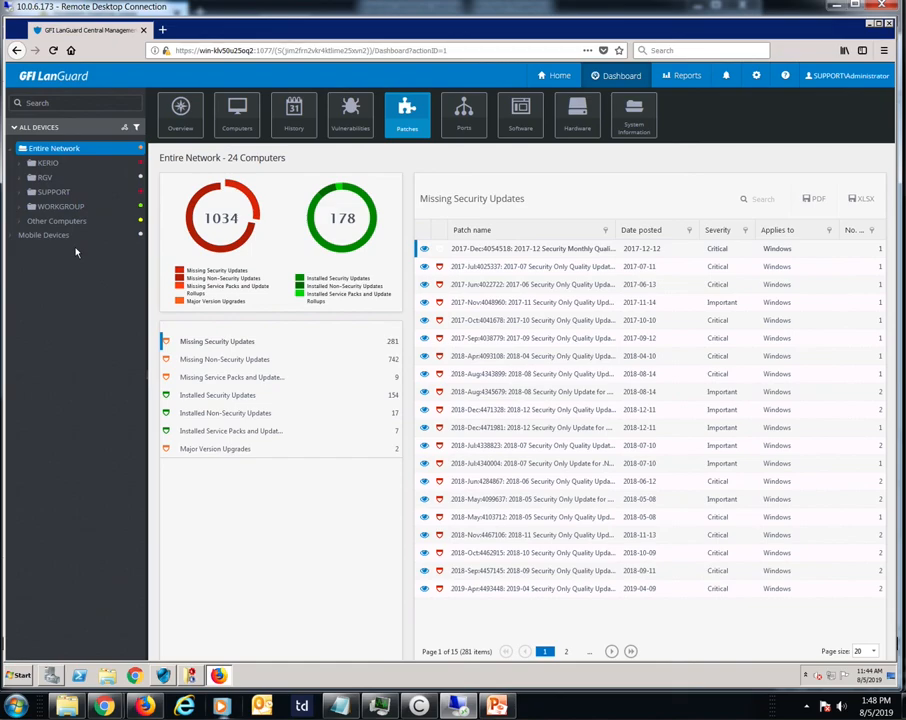
left_click(681, 76)
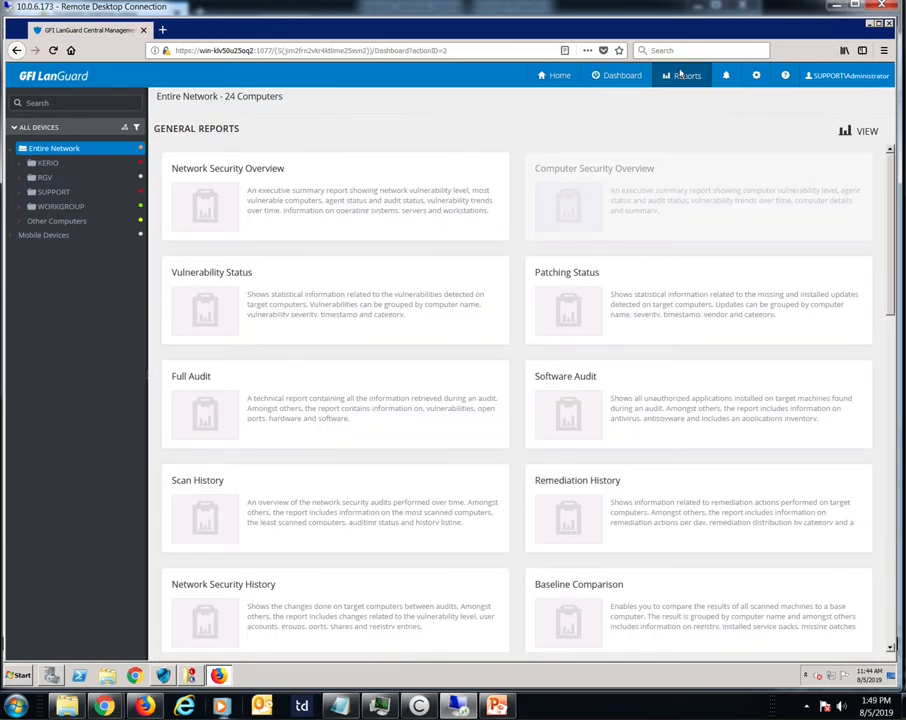